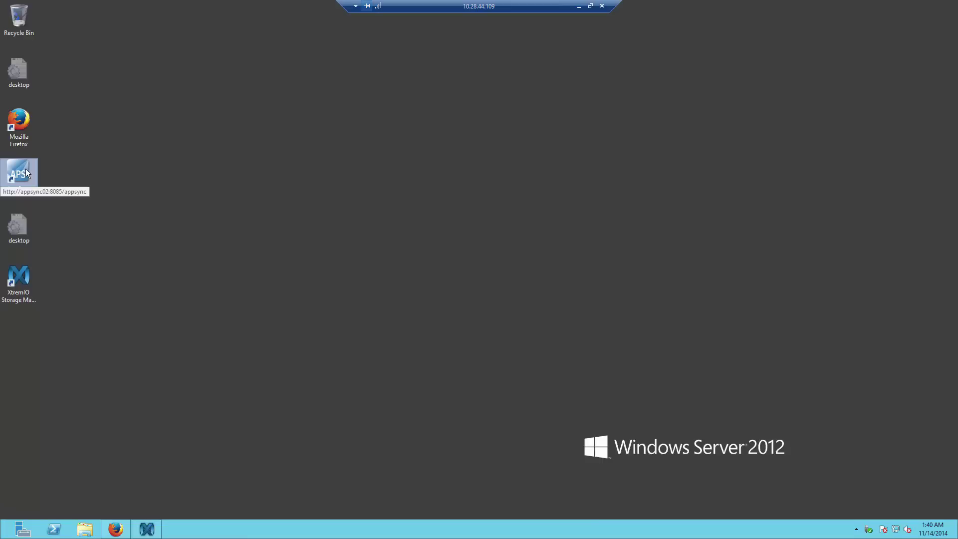
- Launch AppSync from the desktop shortcut and sign in as admin with the account password
double_click(26, 170)
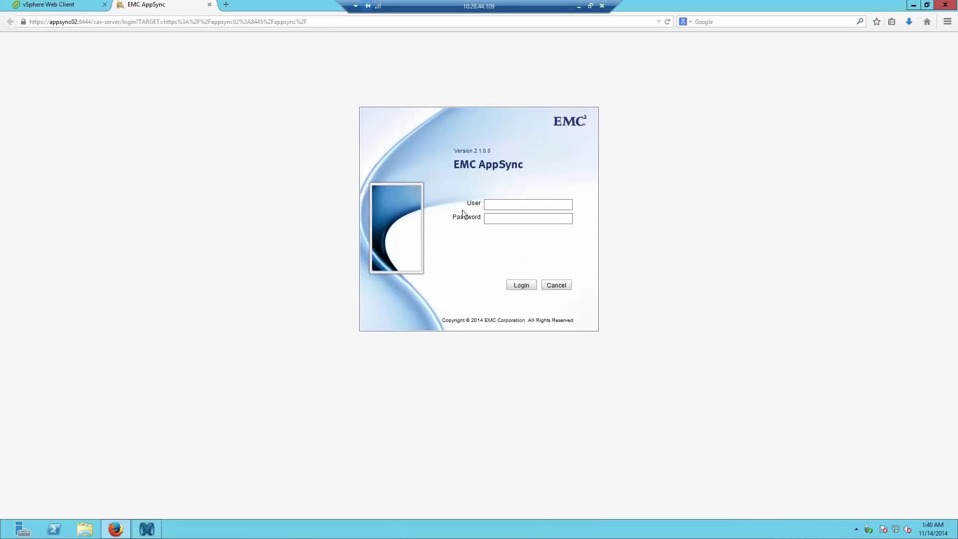
type("admin")
key("Tab")
type("•••••••••••")
key("Return")
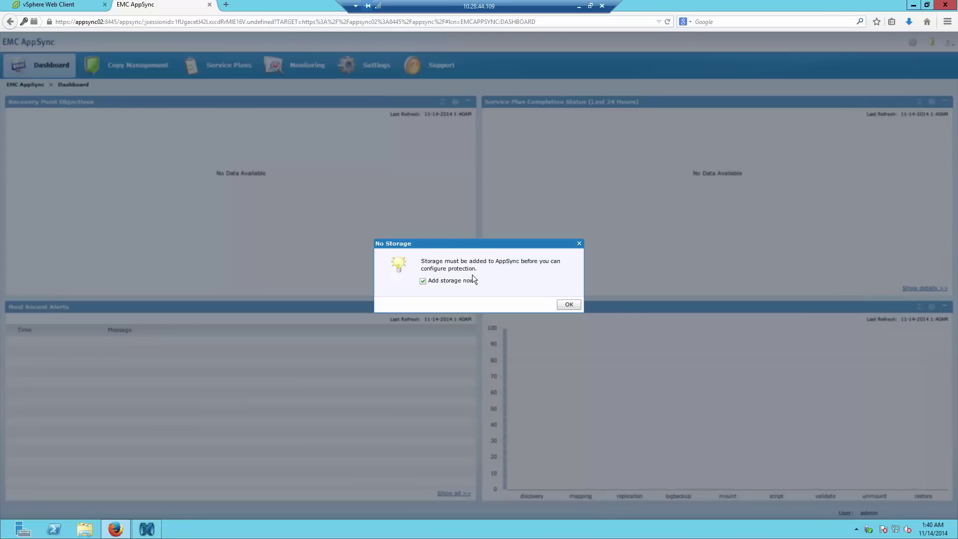
- Accept the No Storage prompt and list the storage system types available to add
left_click(568, 305)
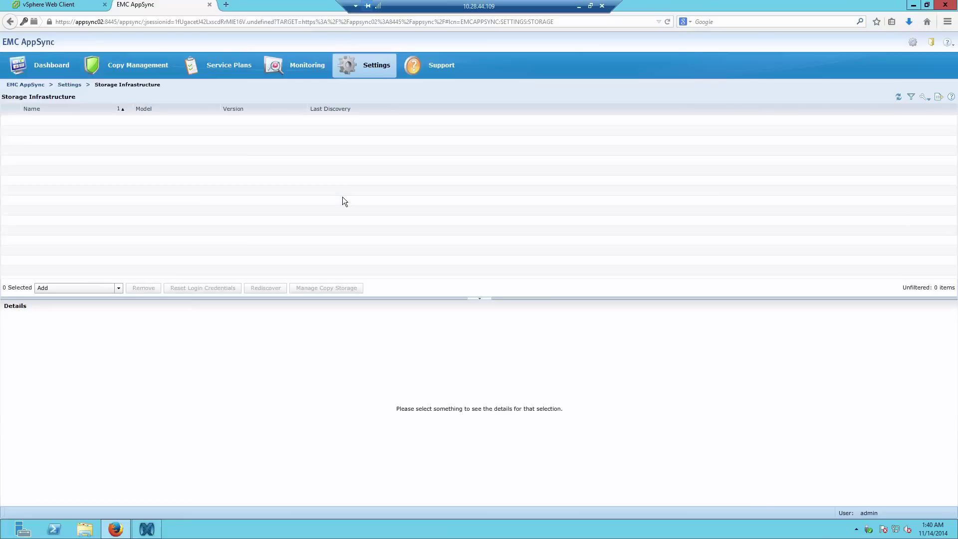
left_click(108, 287)
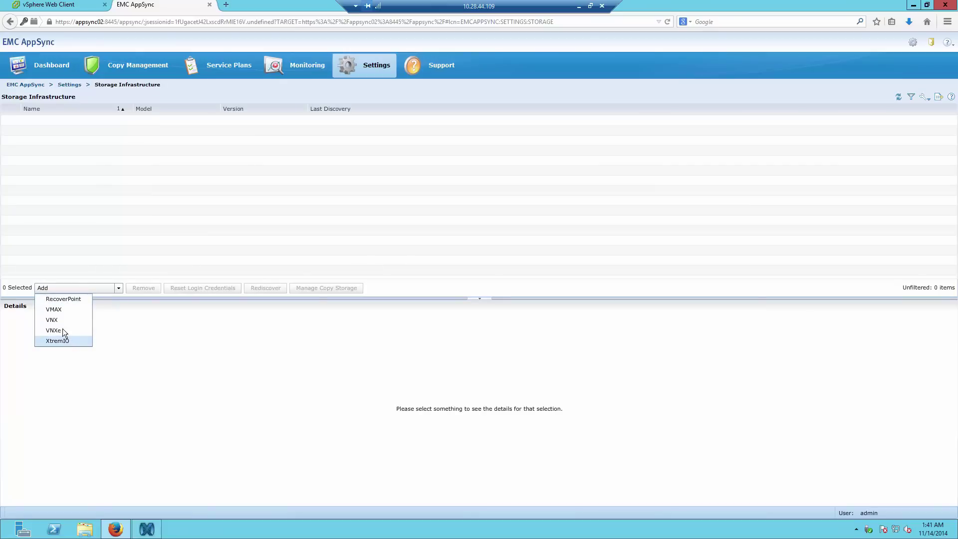
- Start adding XtremIO storage with XMS address 10.10.169.9, user tech and its password
left_click(62, 341)
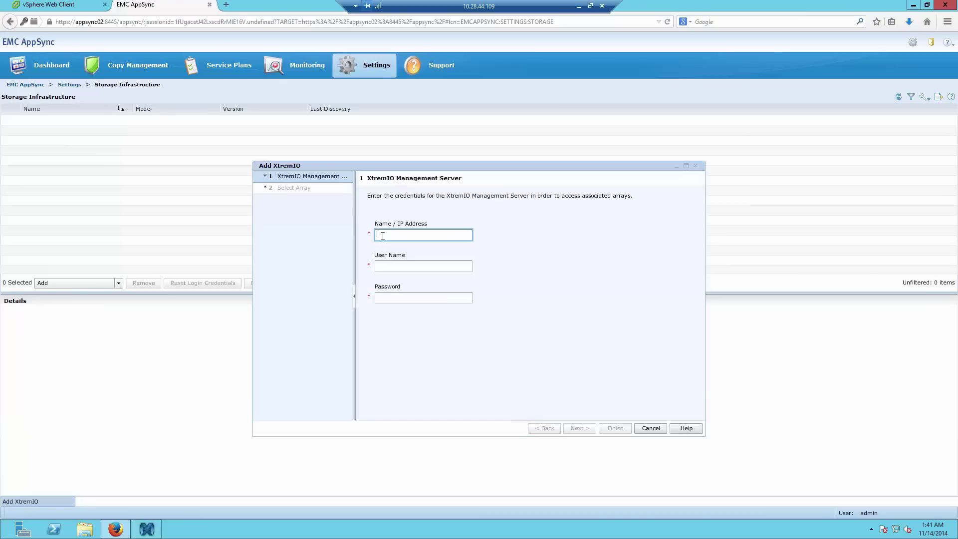
type("10.10.169.9")
key("Tab")
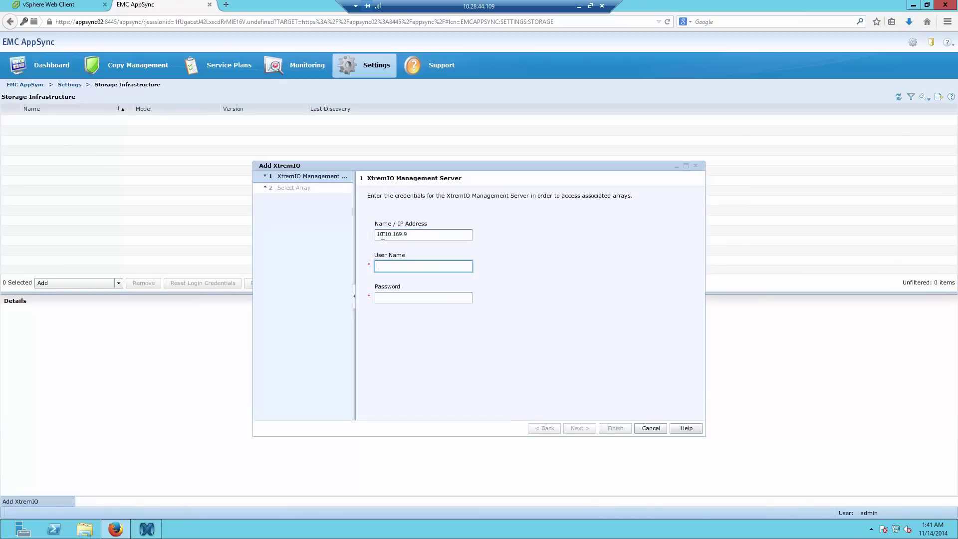
type("tech")
key("Tab")
type("**")
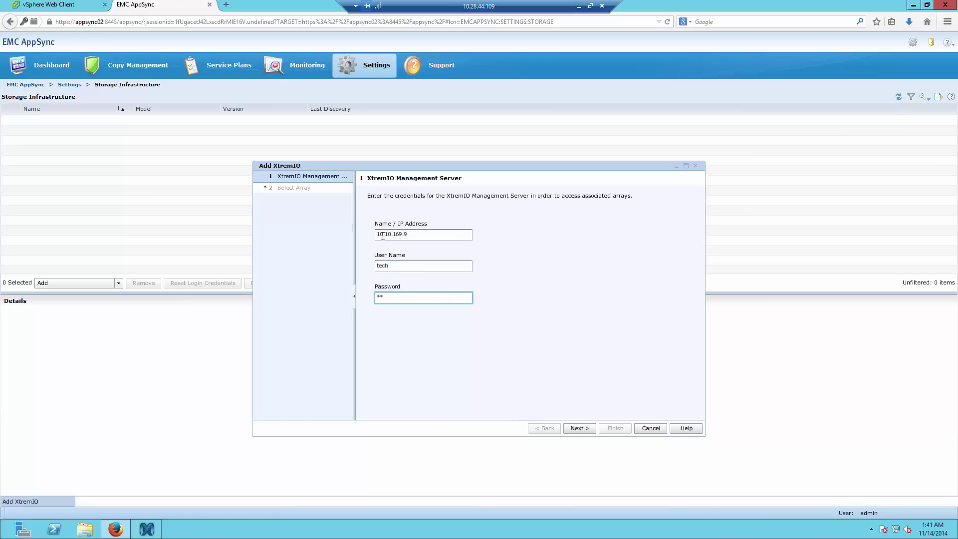
type("*****")
key("Return")
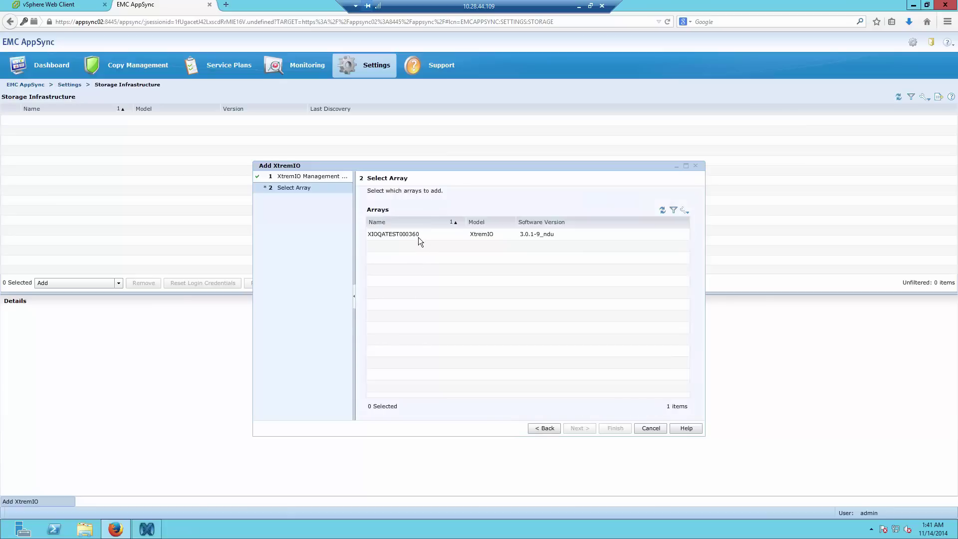
- Add the XIOQATEST000360 array, close the wizard, and view the array's details
left_click(419, 235)
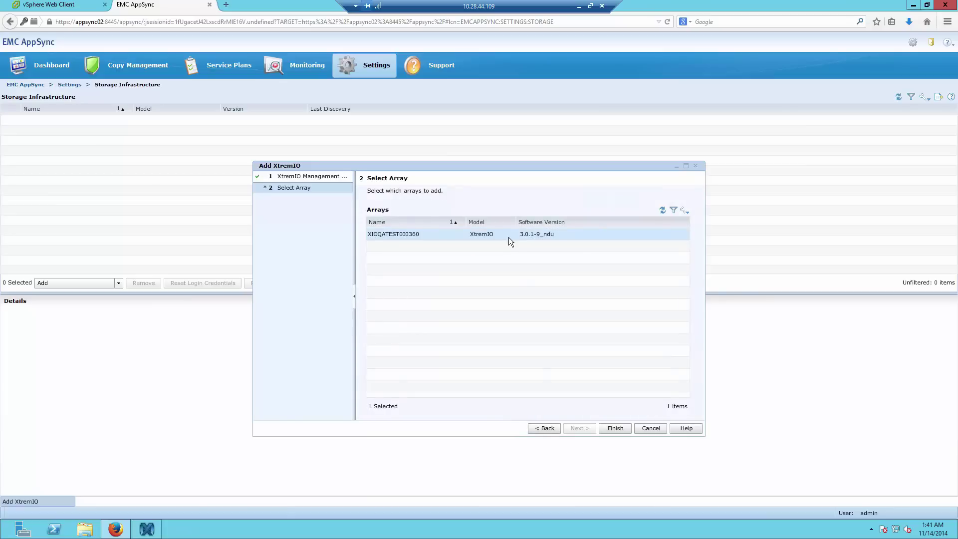
left_click(610, 429)
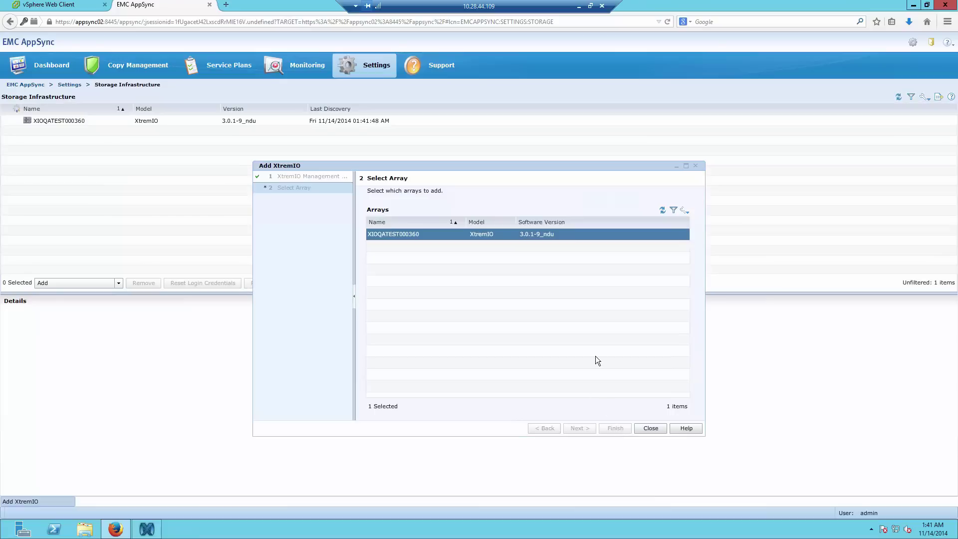
left_click(651, 429)
left_click(213, 121)
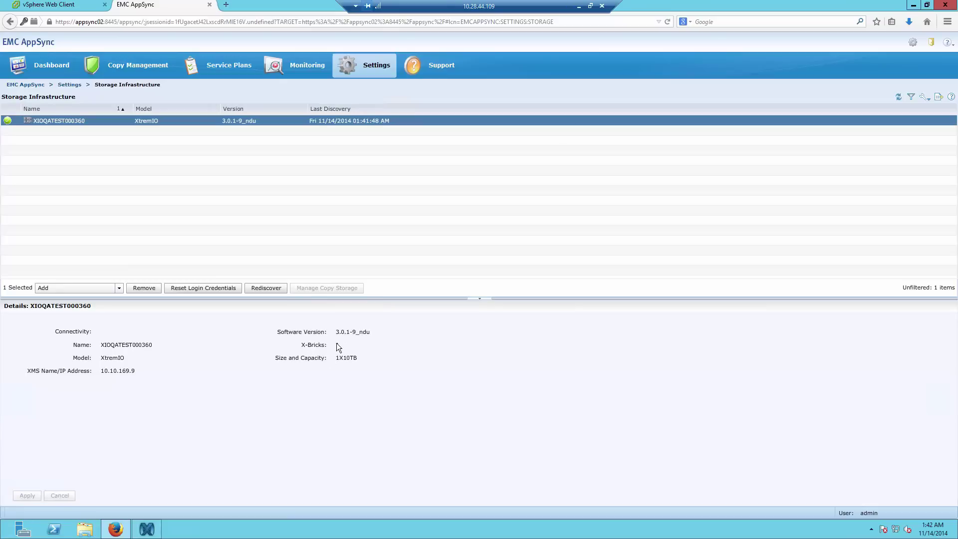
- Go to Settings > VMware vCenter Servers and bring up the Add vCenter Server form
left_click(357, 64)
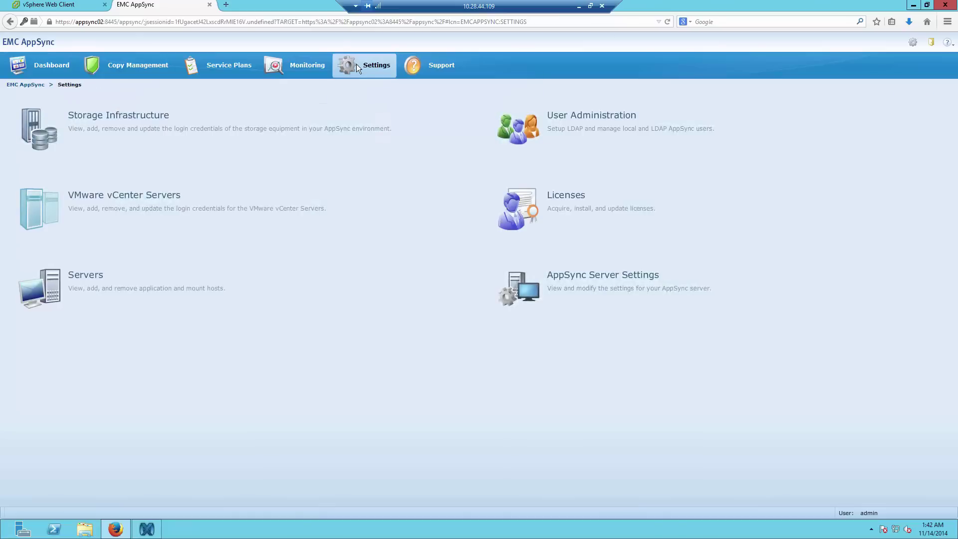
left_click(165, 204)
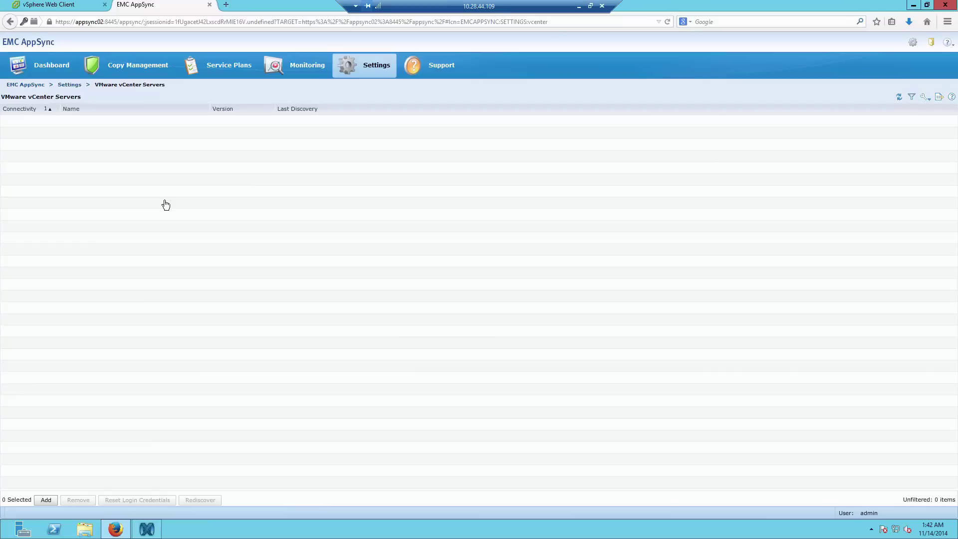
left_click(47, 500)
left_click(40, 500)
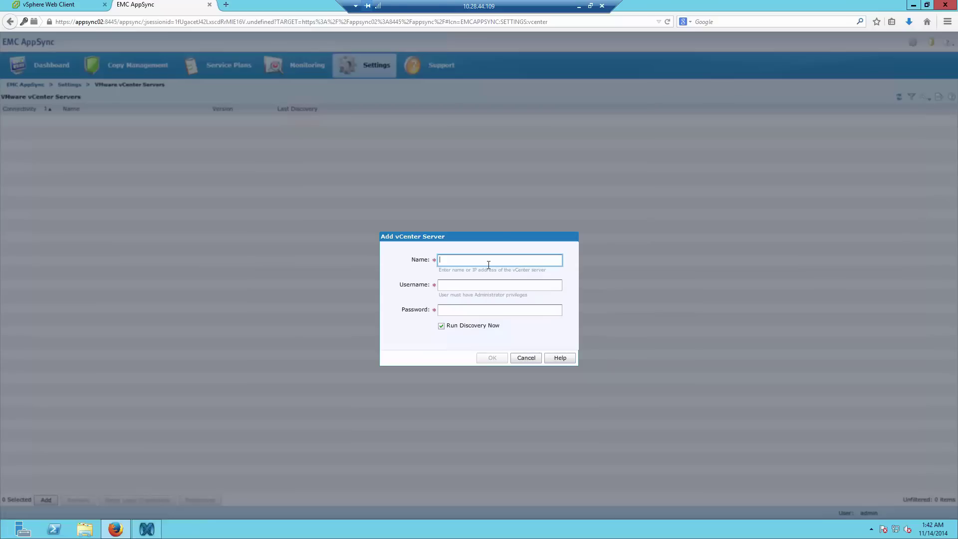
- Add vCenter server 10.28.32.16 using the vci\administrator account and its password
type("10.28.32.16")
key("Tab")
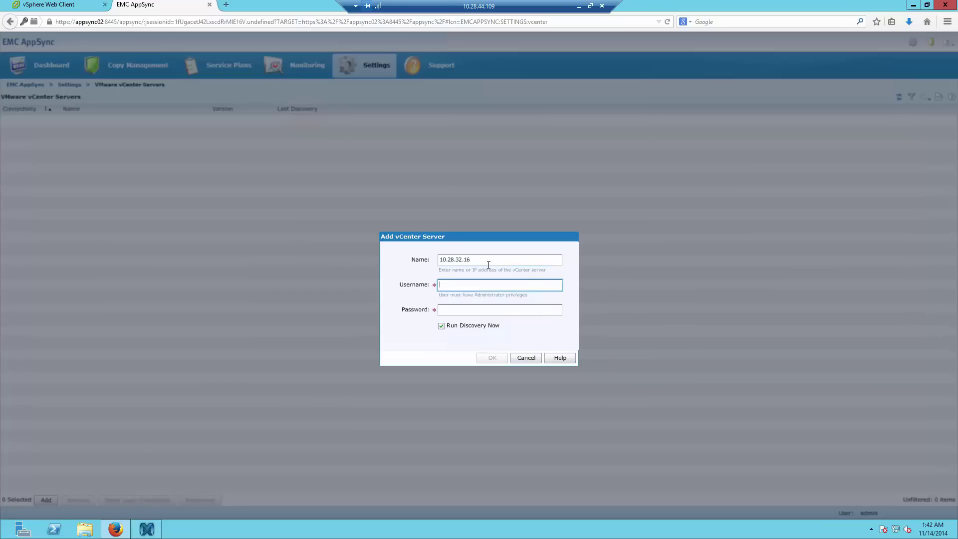
type("vci\\administrator")
key("Tab")
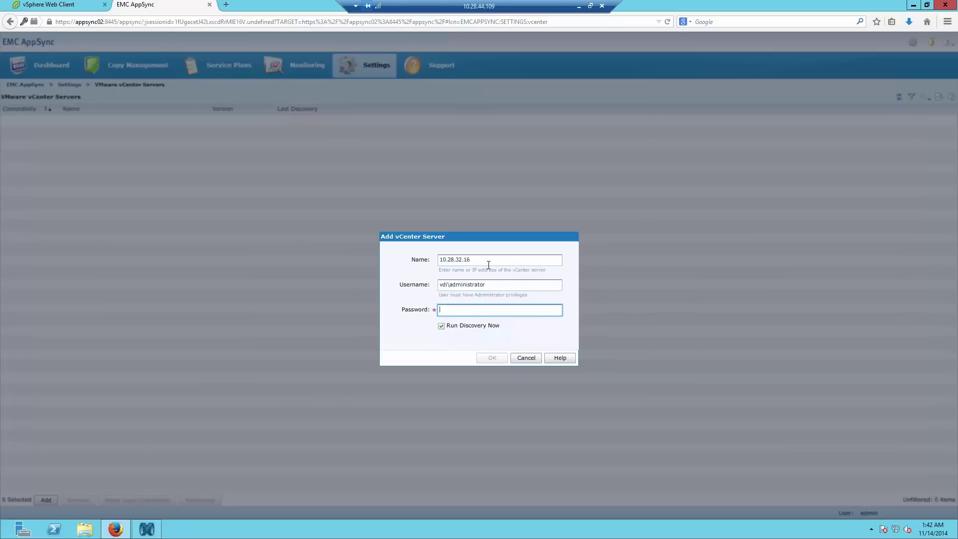
type("***********")
left_click(486, 357)
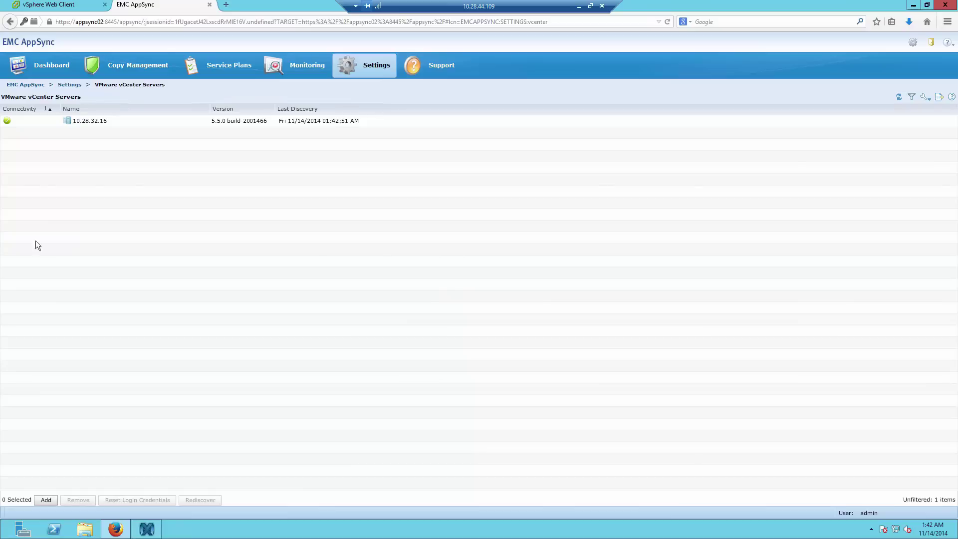
- Select the connected 10.28.32.16 vCenter entry, then switch to the Service Plans overview
left_click(102, 124)
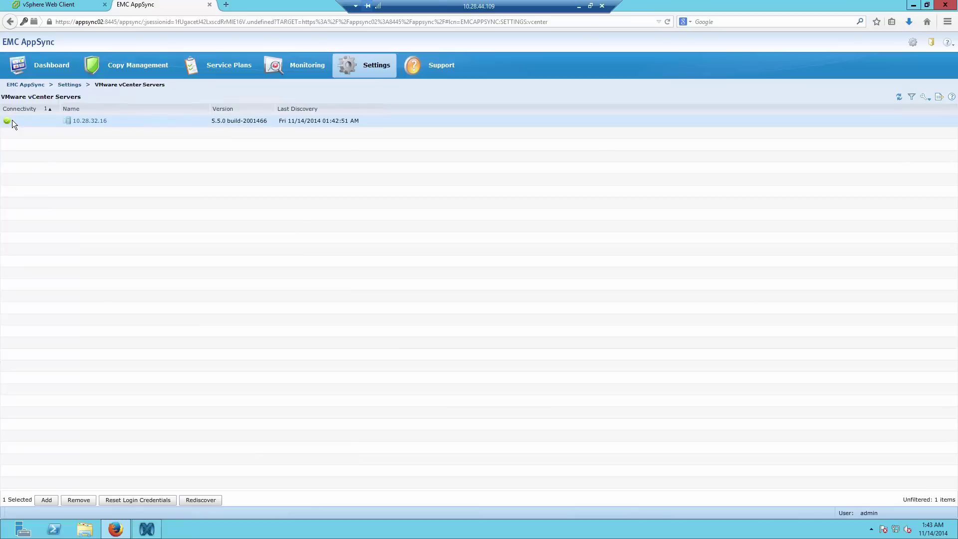
left_click(204, 64)
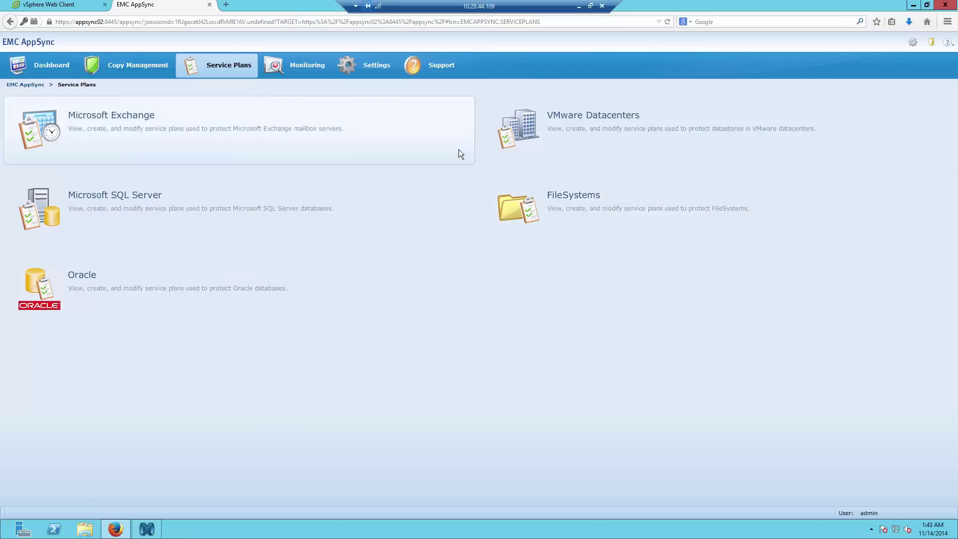
- Open the VMware Datacenters plans (Gold, Silver, Bronze) and begin creating a new plan
left_click(572, 129)
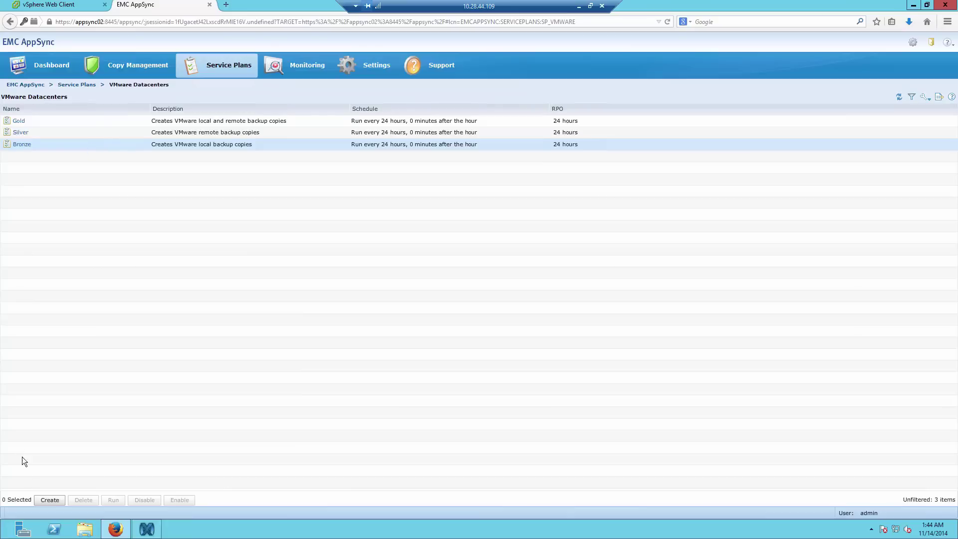
left_click(49, 500)
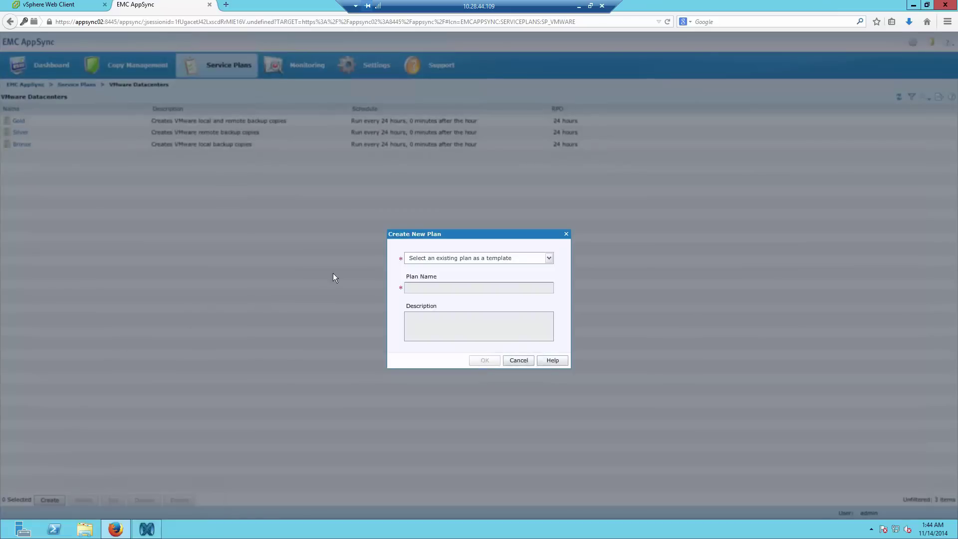
- Create a plan named 'XtremIO Based snapshots' using Bronze as the template
left_click(422, 259)
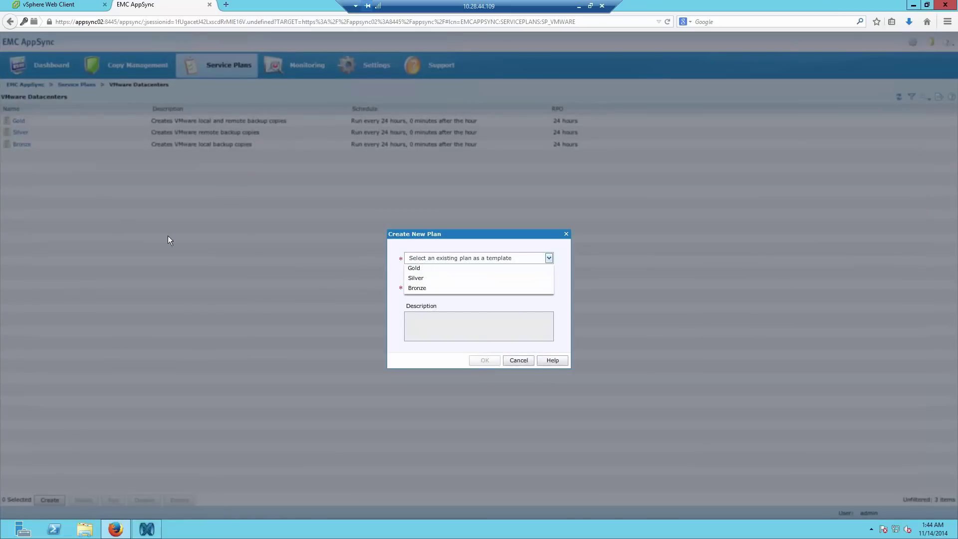
left_click(418, 289)
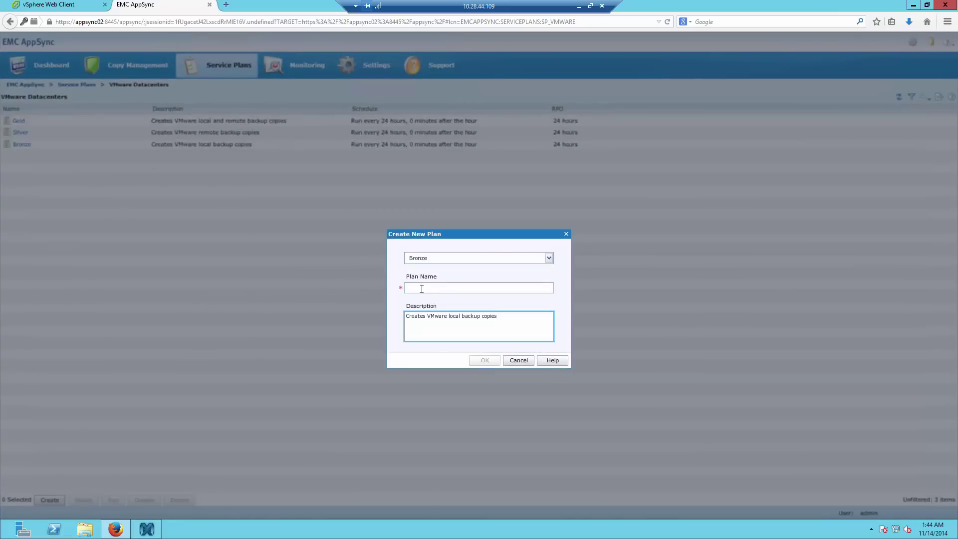
left_click(421, 289)
type("Xtr")
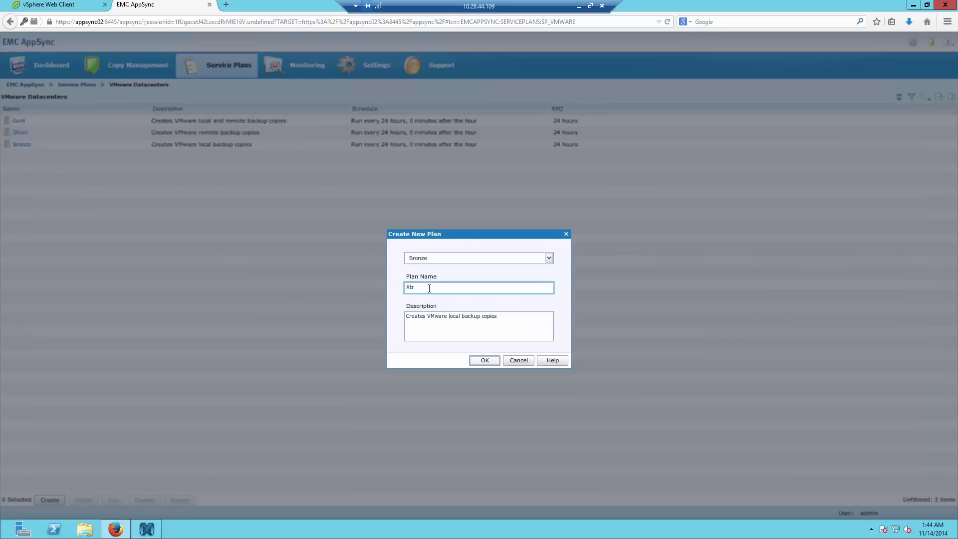
type("emIO Based snapshots")
left_click(484, 360)
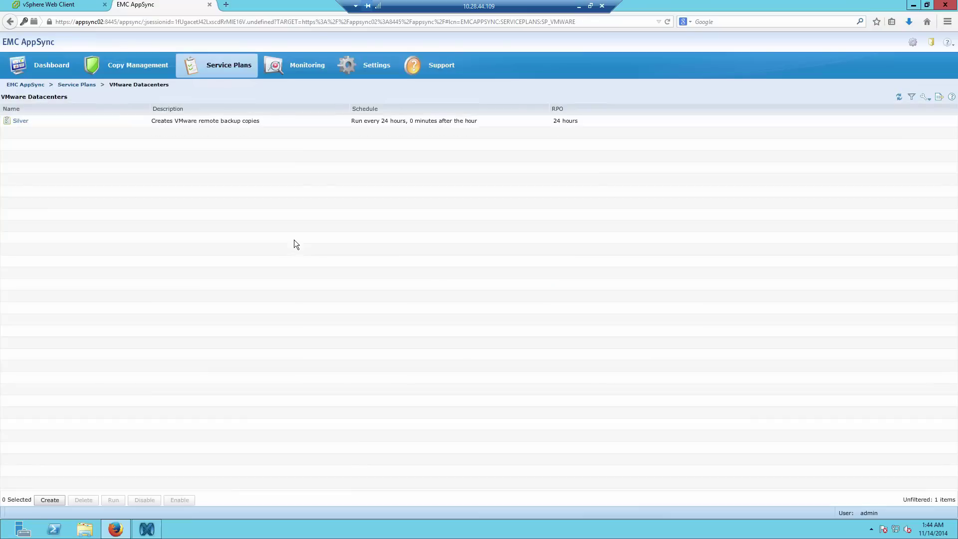
- Review the XtremIO Based snapshots plan, keeping fixed-frequency recurrence and 24-hour RPO, then return to Service Plans
left_click(77, 156)
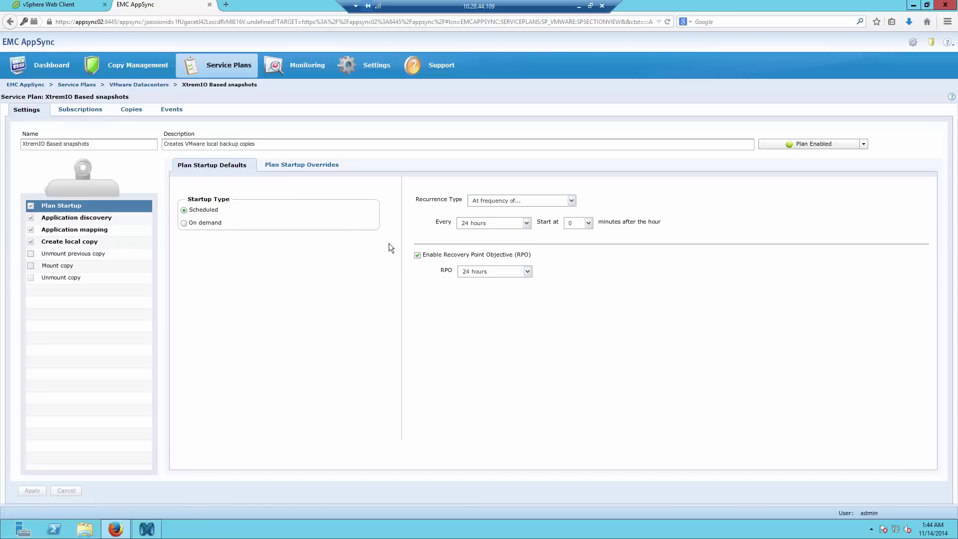
left_click(515, 202)
left_click(515, 203)
left_click(515, 203)
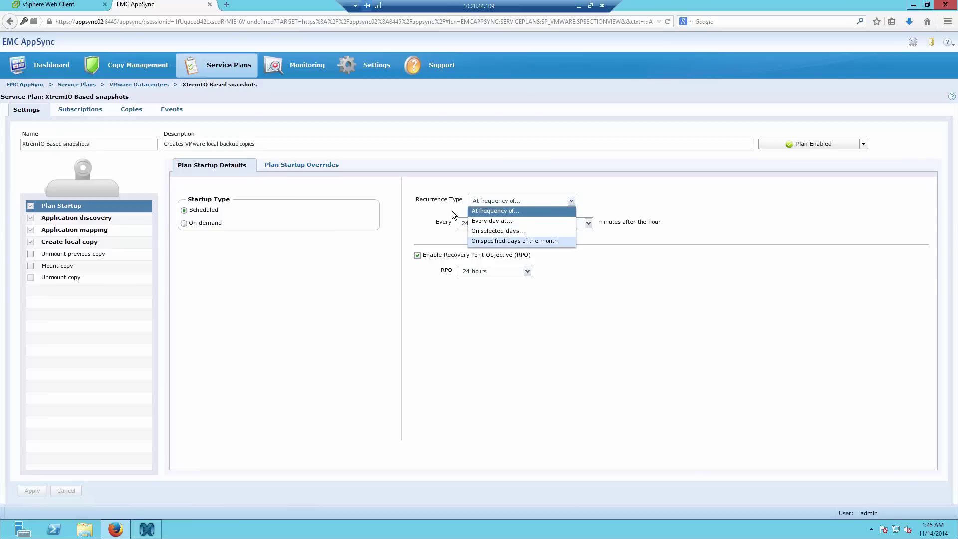
left_click(436, 205)
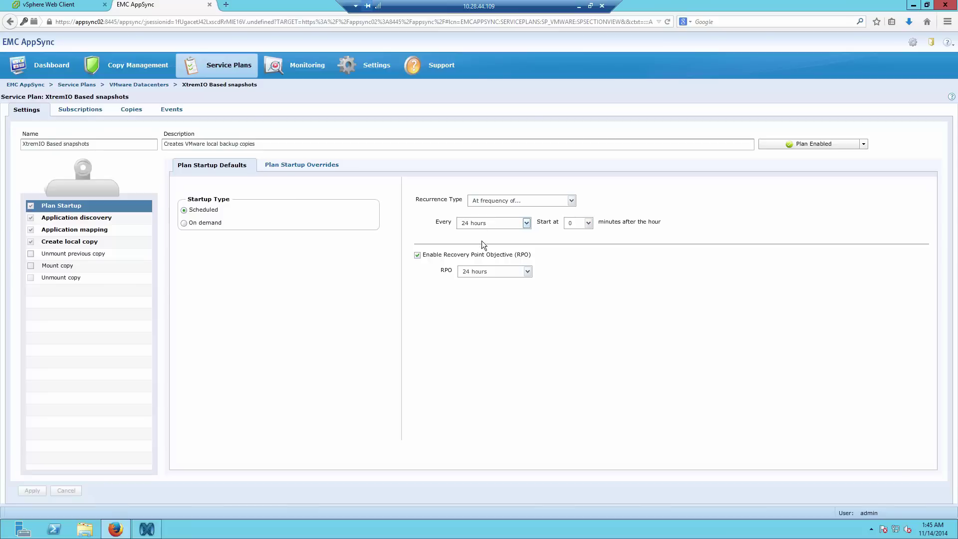
left_click(483, 273)
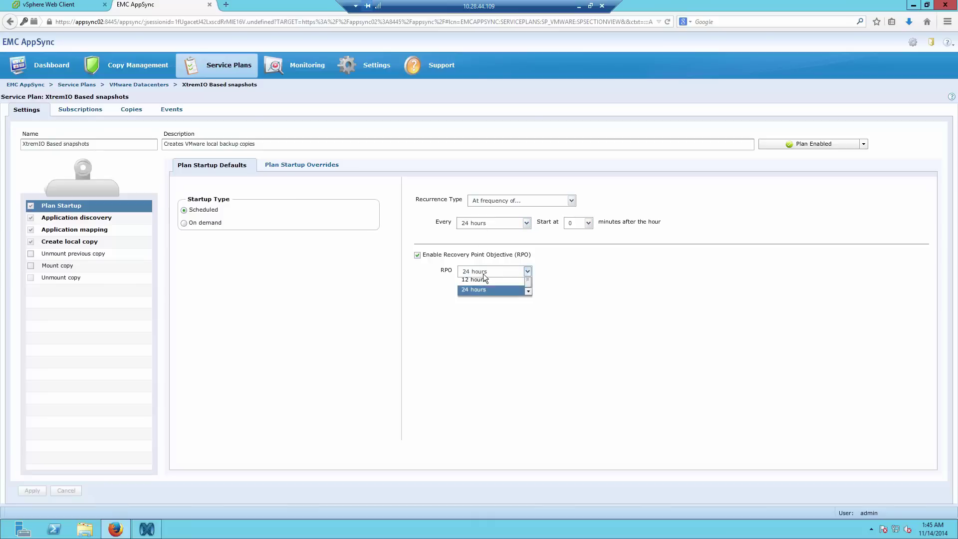
left_click(331, 261)
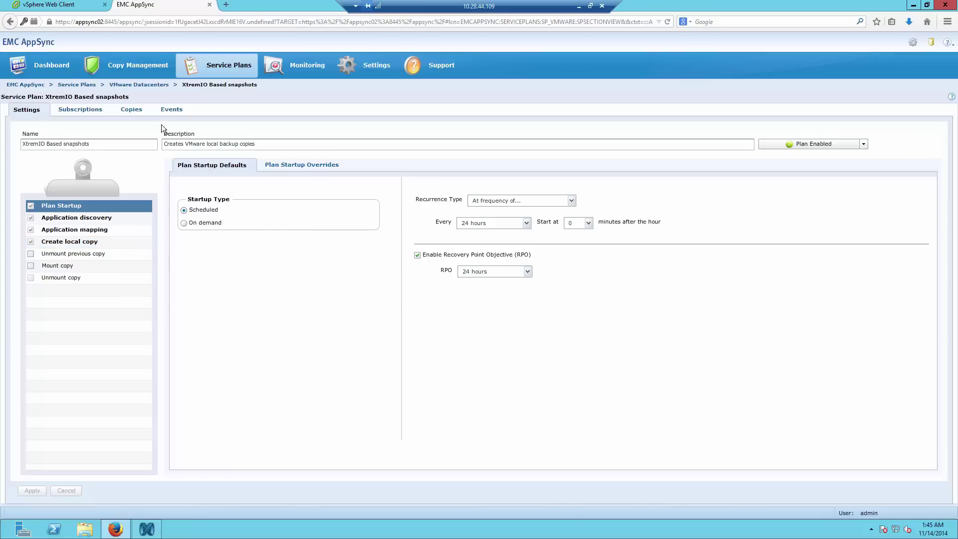
left_click(233, 67)
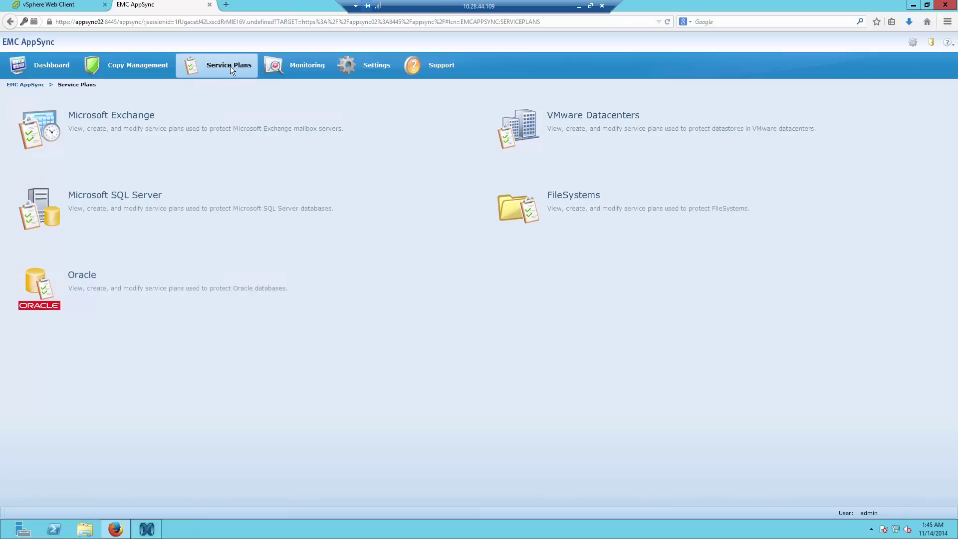
- Open the VMware Datacenters plans, then bring the XtremIO Storage Management dashboard for 10.10.169.9 forward
left_click(549, 129)
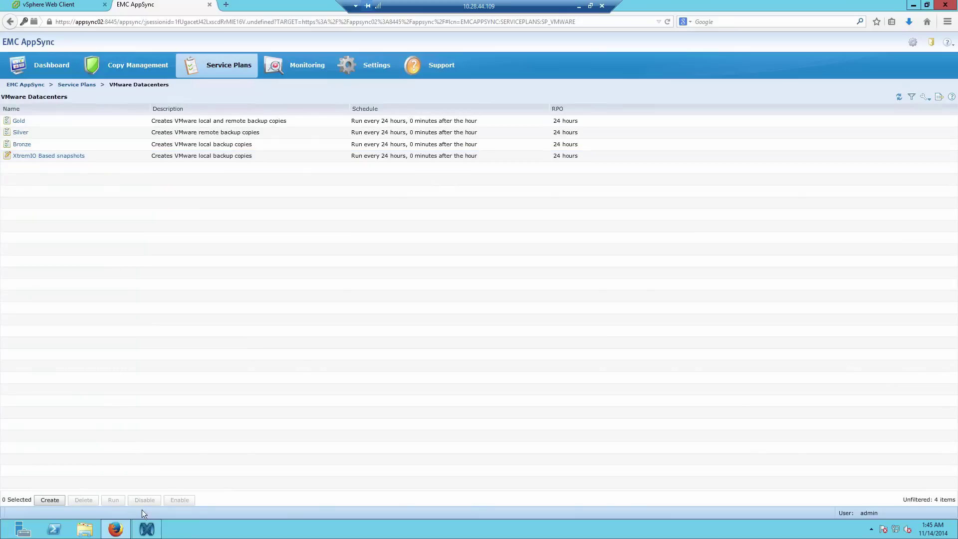
left_click(148, 530)
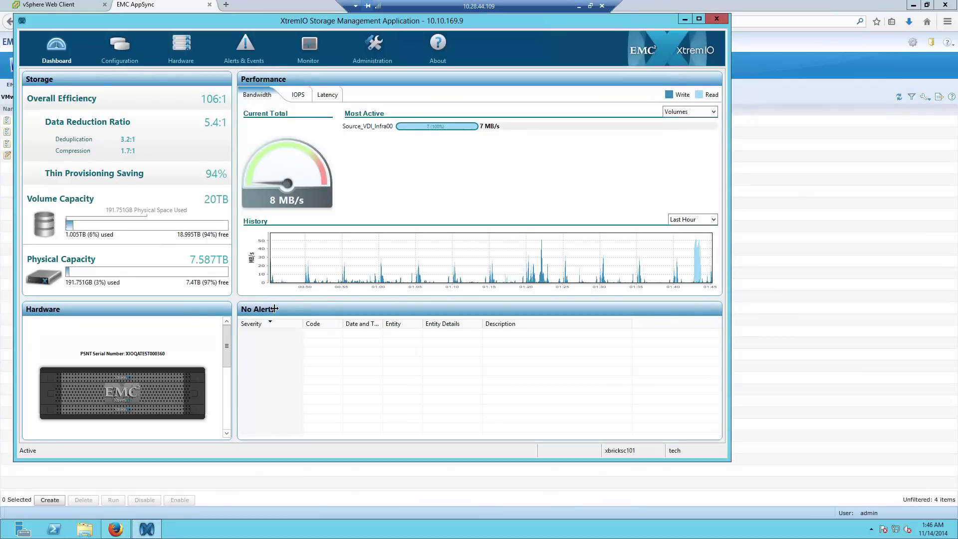
- In Configuration, view properties of Source_VDI_Infra00 and its snapshot Source_VDI_Infra00.snap.11132014-12:58
left_click(123, 46)
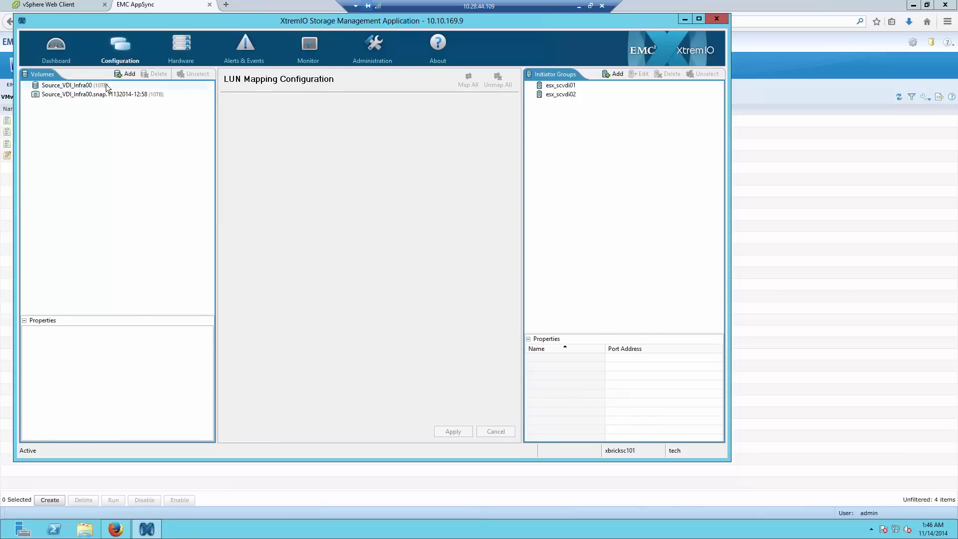
left_click(87, 86)
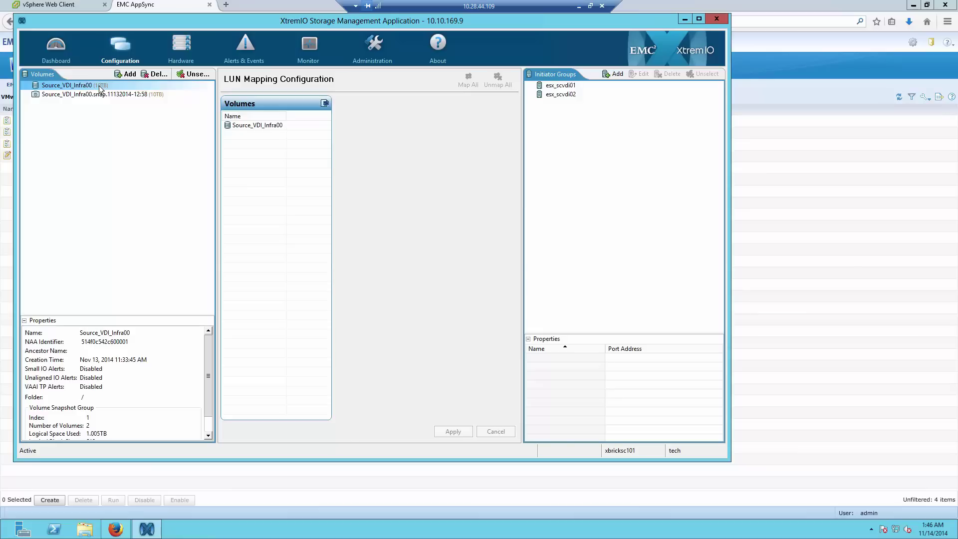
left_click(80, 96)
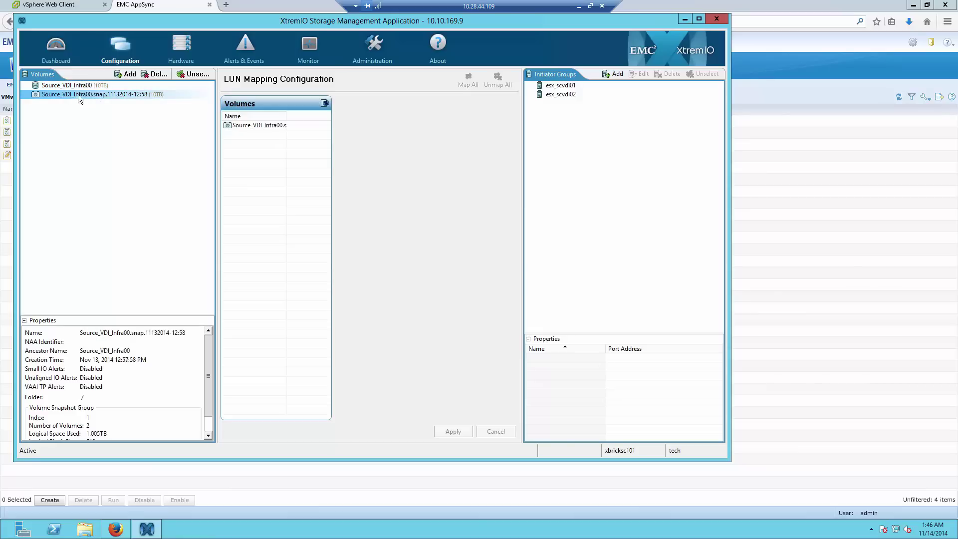
left_click_drag(199, 20, 238, 29)
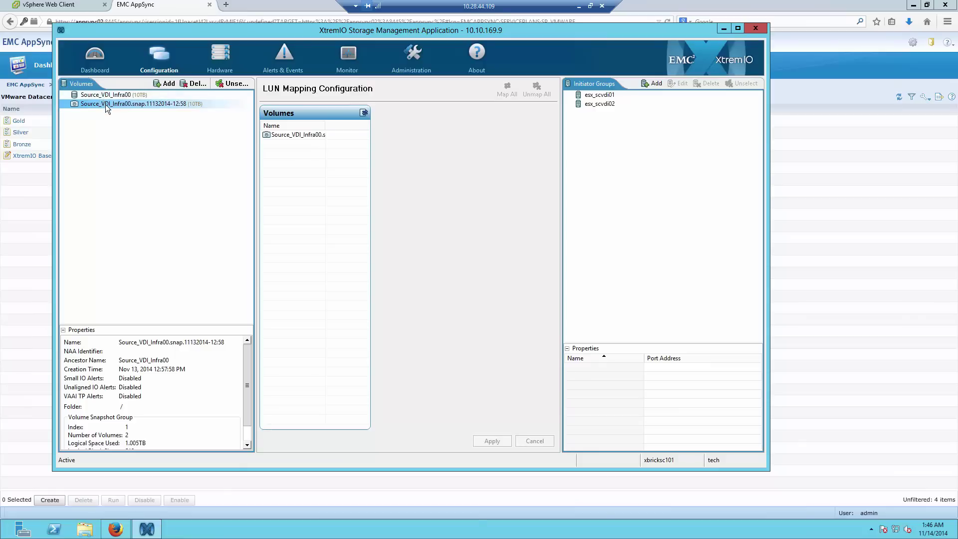
- Go to Copy Management > VMware Datacenters and open the SantaClara datacenter's datastores
left_click(34, 212)
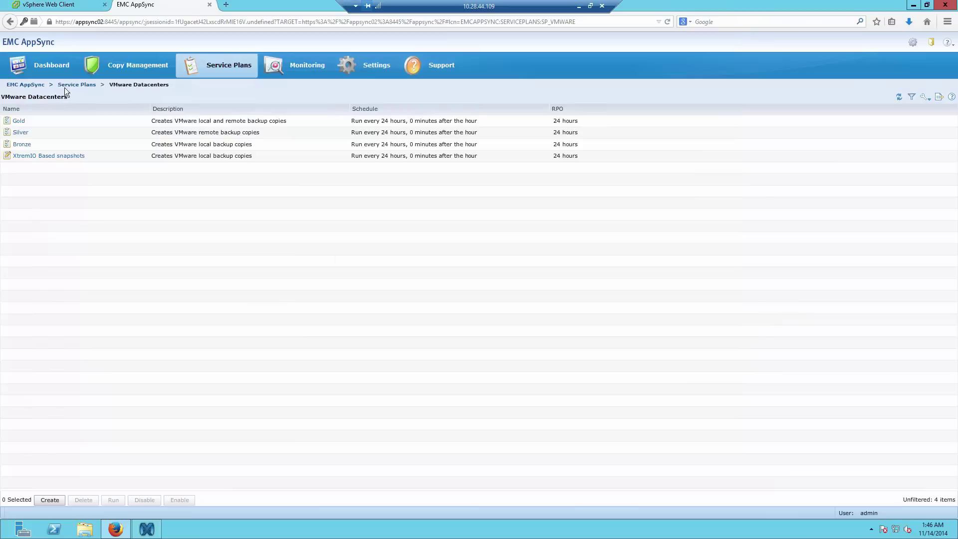
left_click(114, 71)
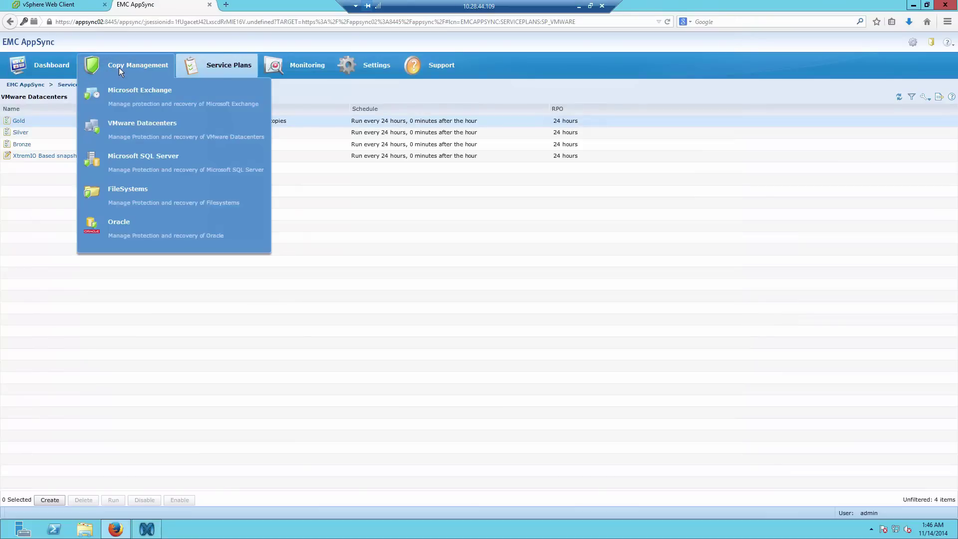
left_click(119, 67)
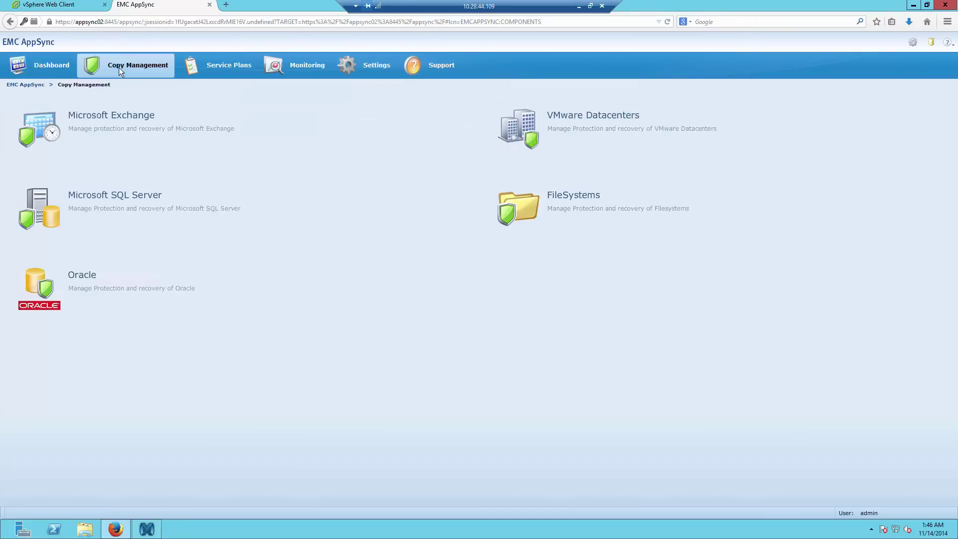
left_click(549, 125)
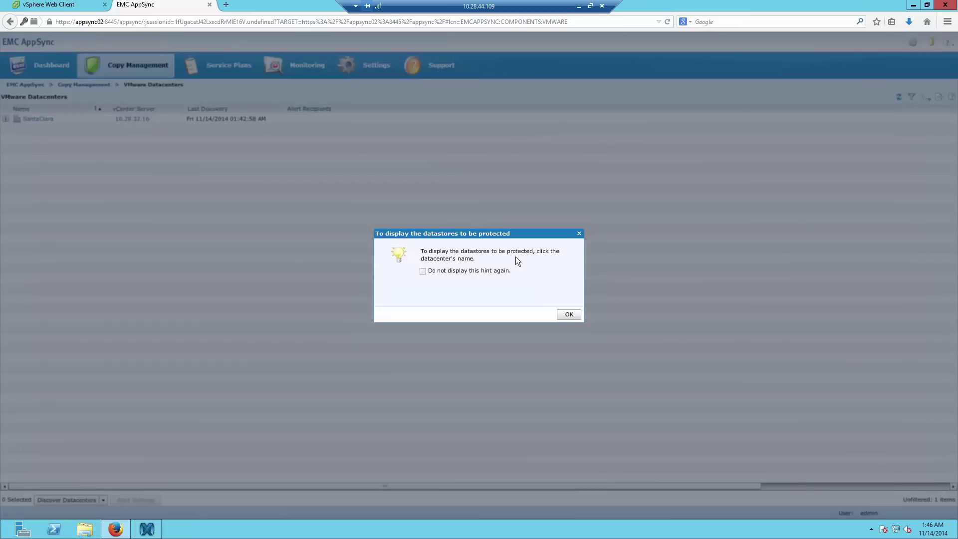
left_click(568, 314)
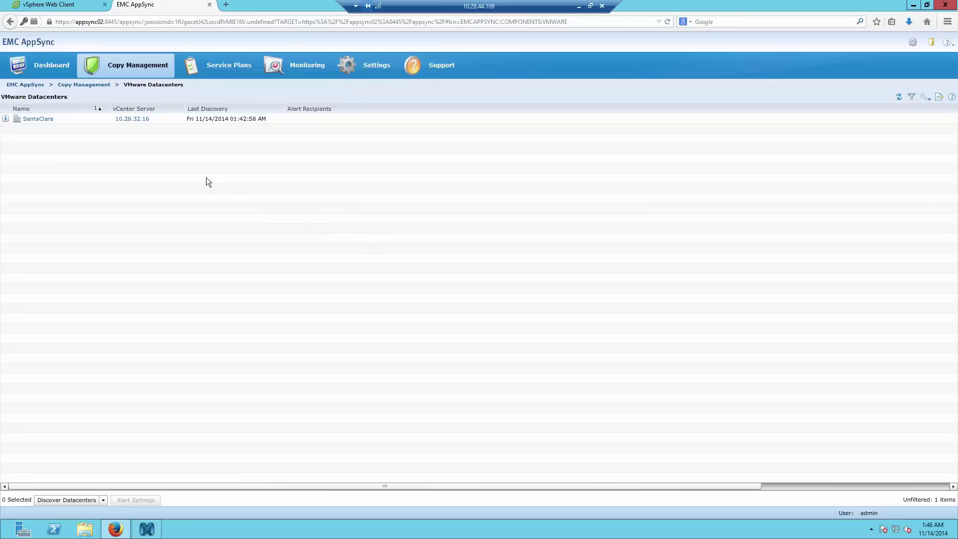
left_click(31, 120)
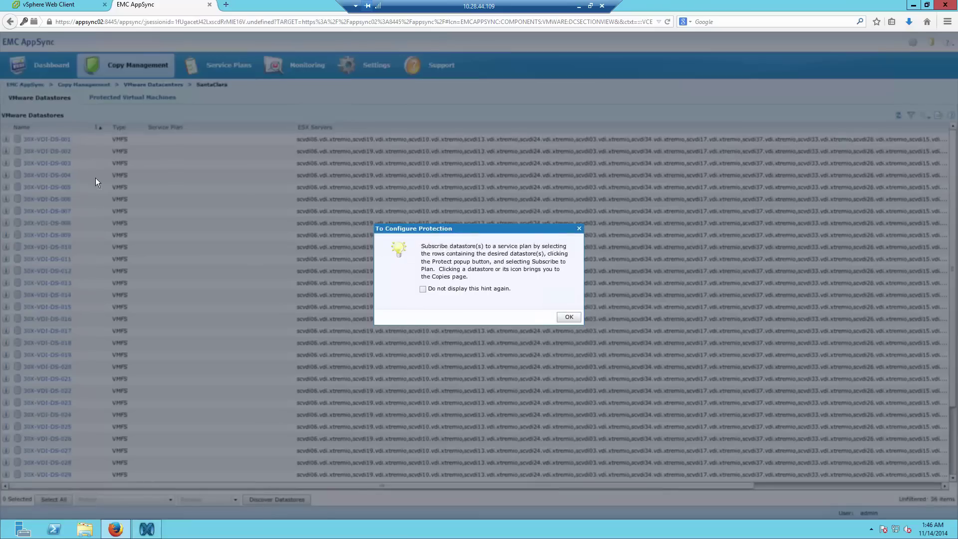
- Select the Source_VDI_Infra01 datastore and bring the XtremIO management window back up
left_click(567, 318)
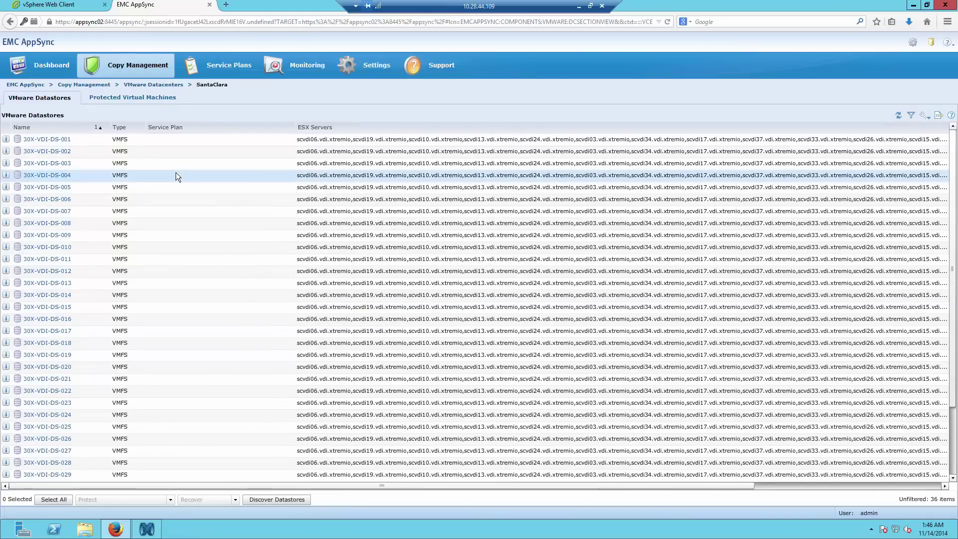
scroll(184, 238, "down", 3)
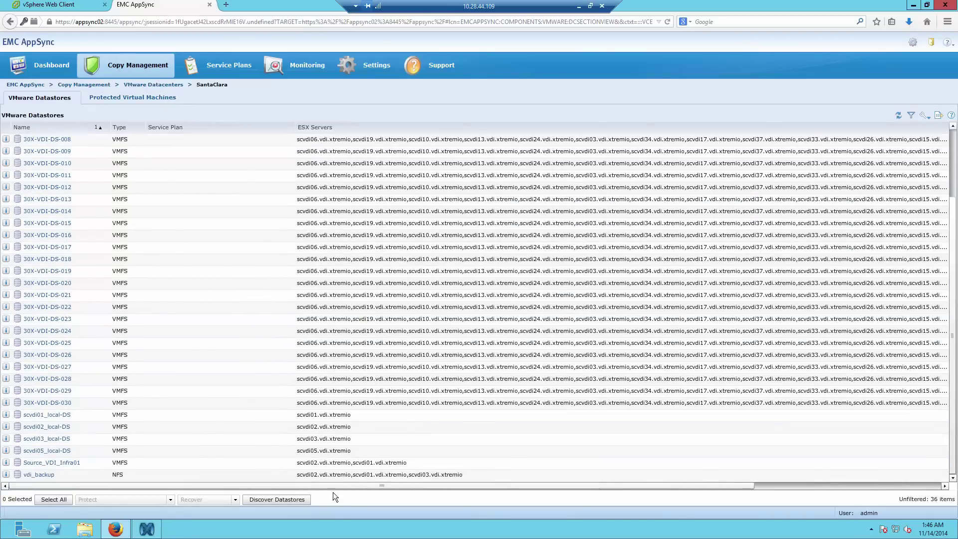
left_click(86, 463)
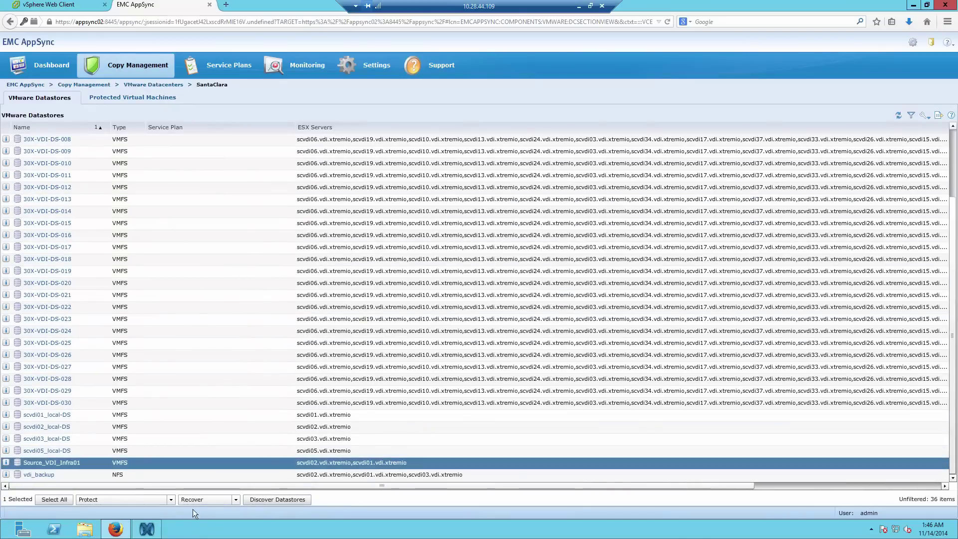
left_click(148, 529)
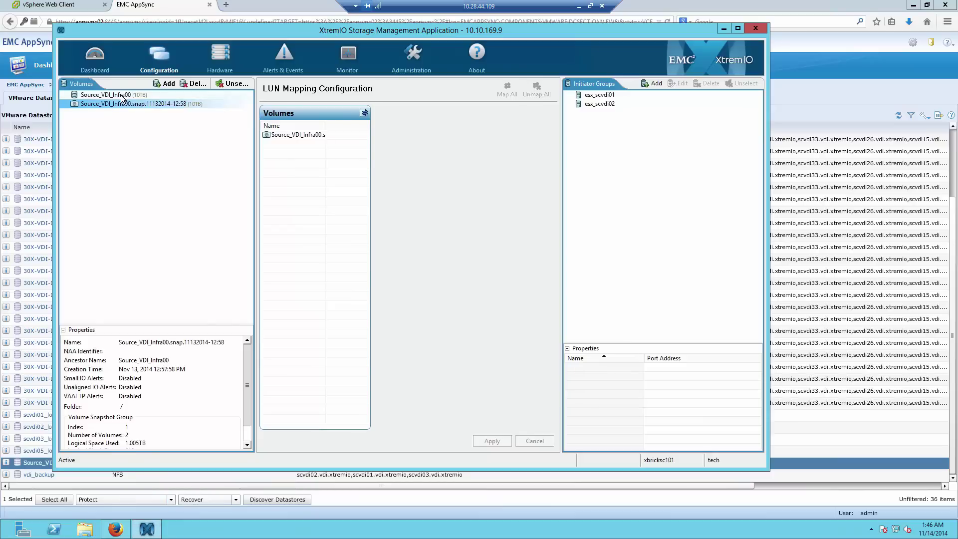
- Check the Source_VDI_Infra00 volume's properties, then minimize XtremIO to reveal AppSync's datastores
left_click(112, 96)
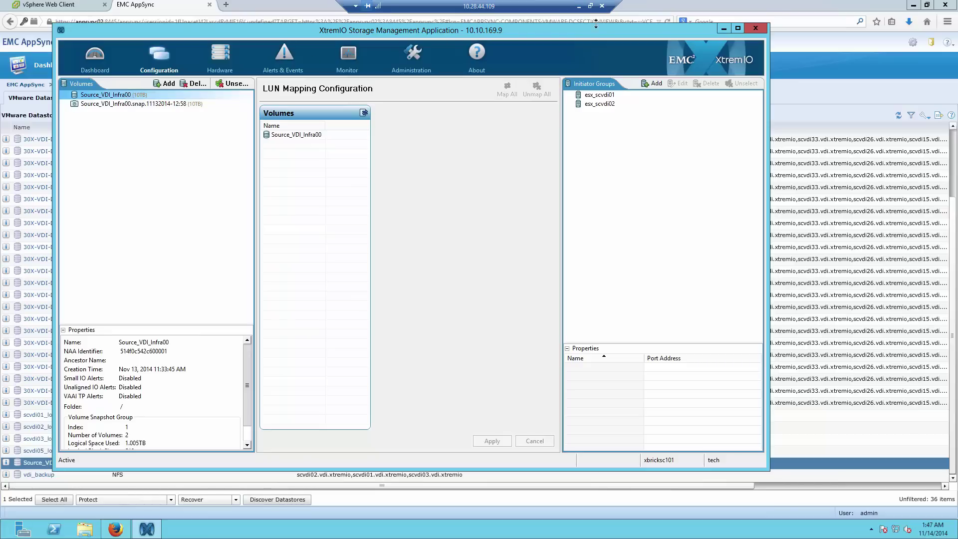
left_click_drag(628, 32, 651, 21)
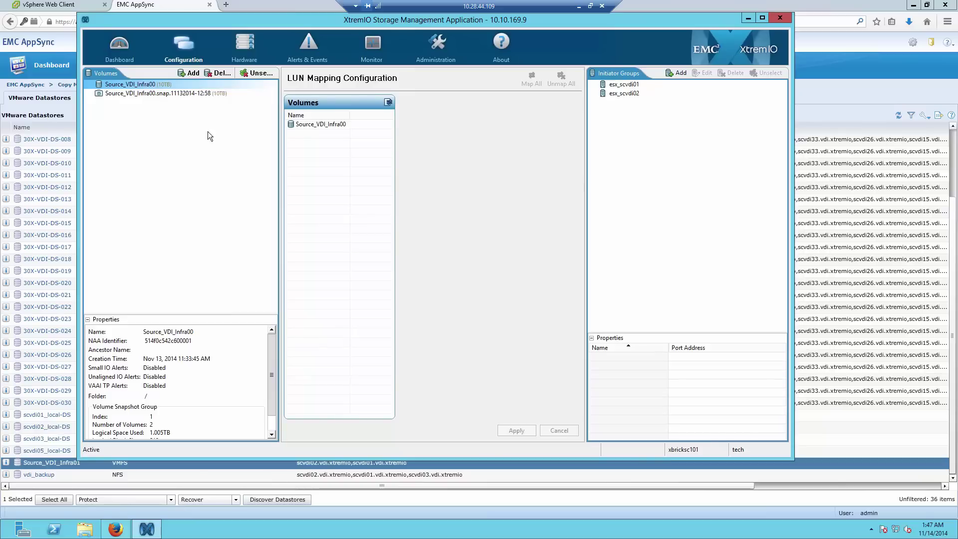
left_click(746, 18)
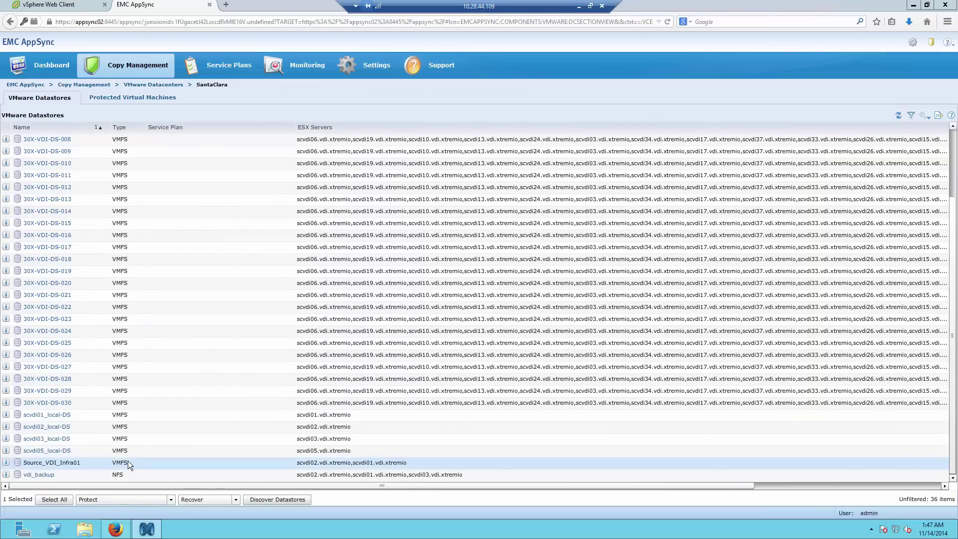
- Use Protect > Subscribe to Plan and Run with XtremIO Based snapshots on Source_VDI_Infra01
right_click(93, 462)
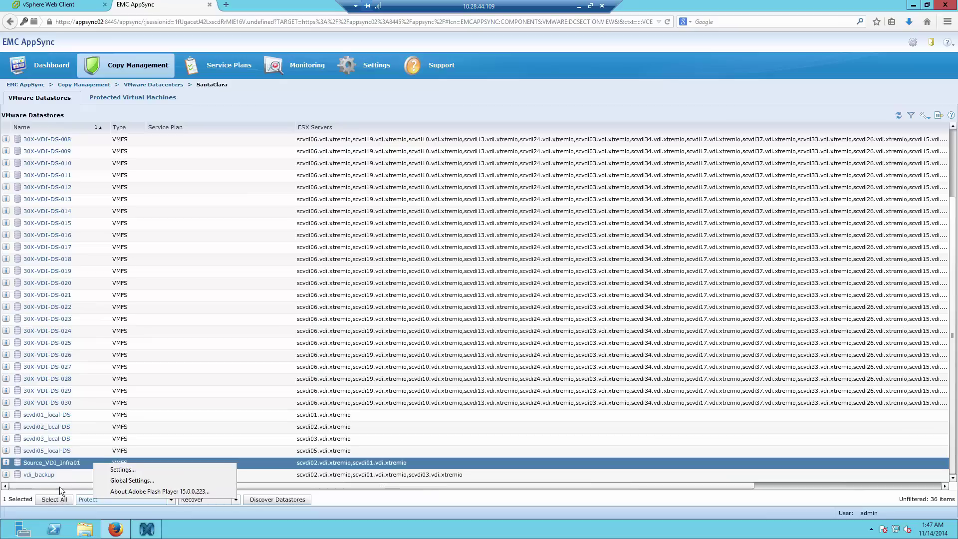
left_click(50, 438)
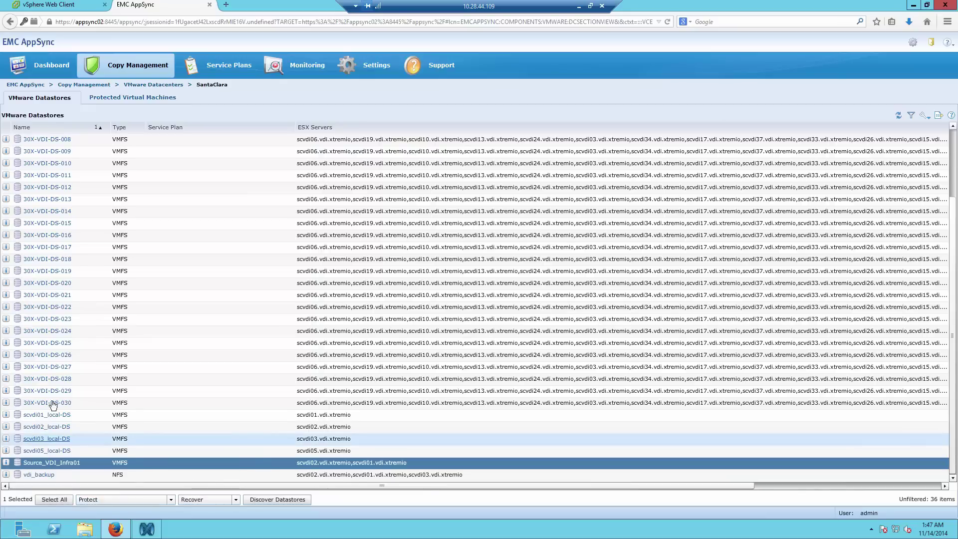
left_click(171, 500)
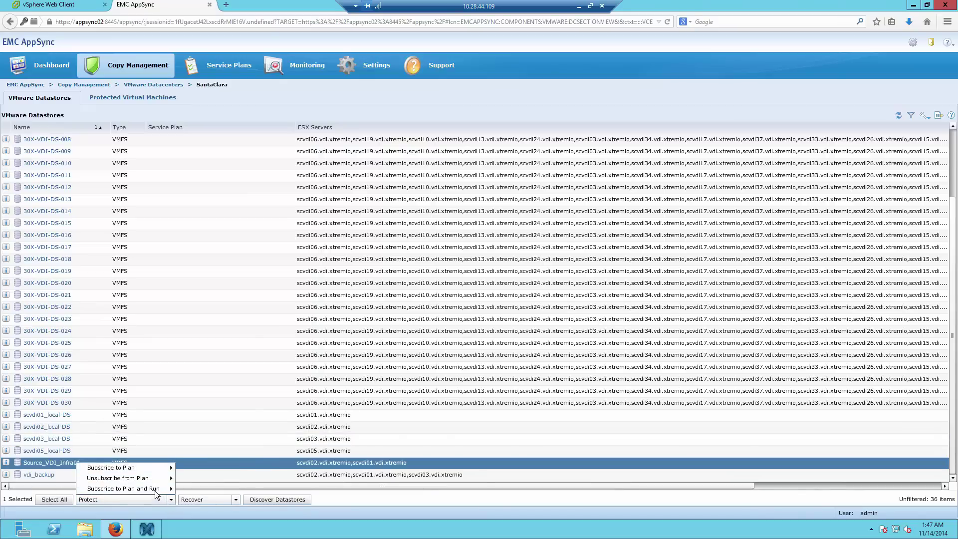
mouse_move(154, 490)
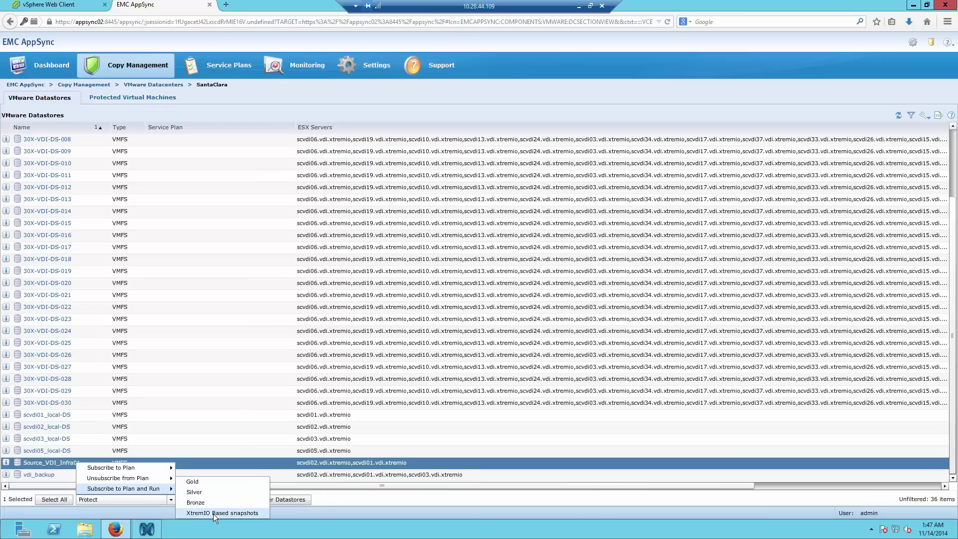
mouse_move(132, 466)
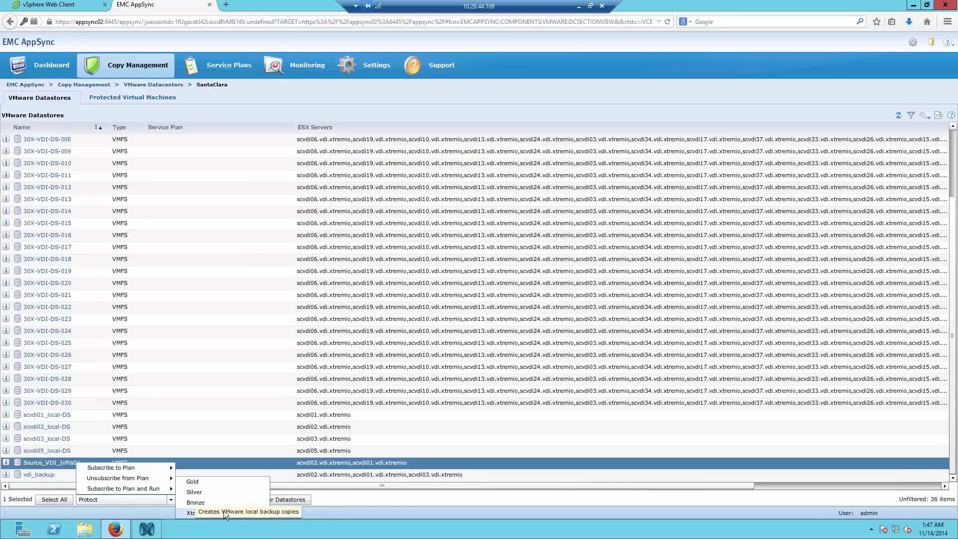
left_click(190, 514)
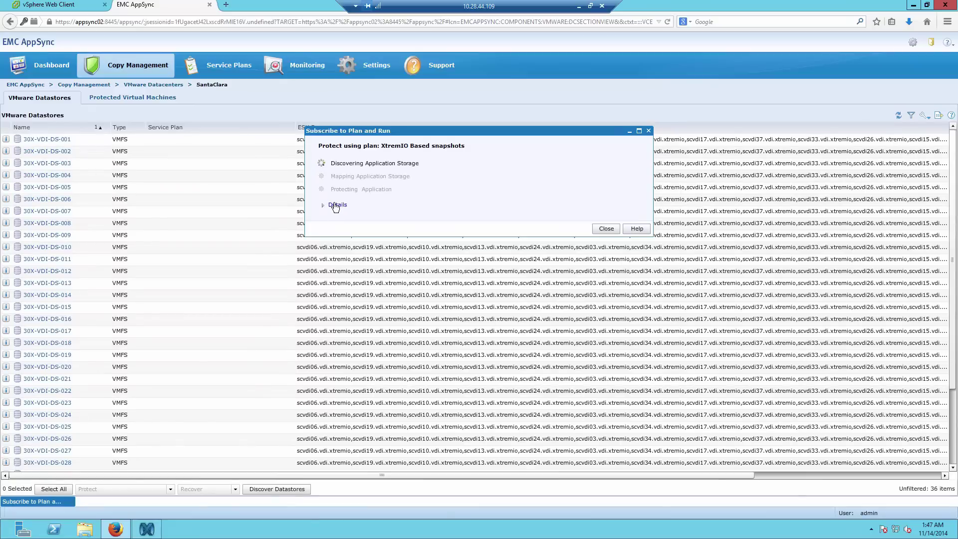
- Expand the run's Details log, review the licensing warning and vdi-ad02 snapshot entries, then check vSphere tasks
left_click(335, 206)
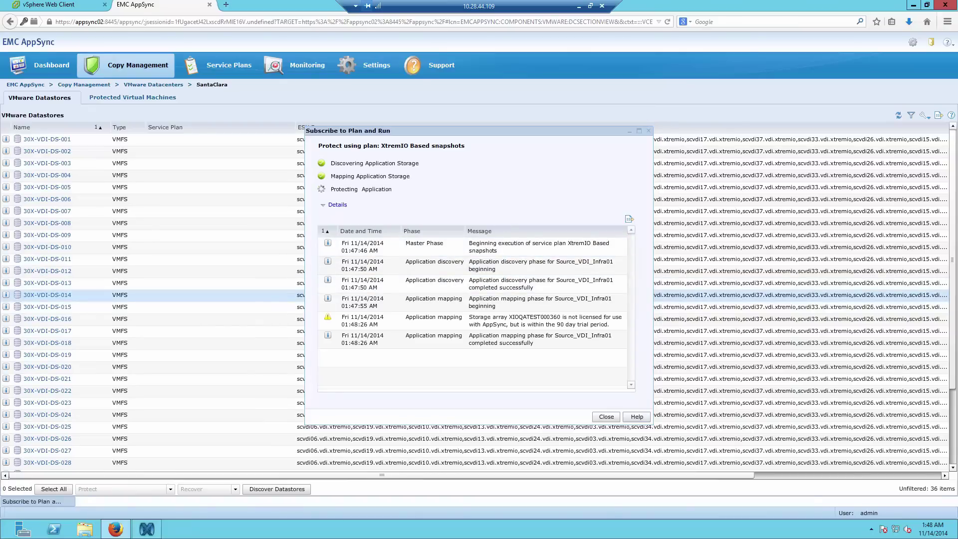
left_click(510, 320)
left_click(467, 319)
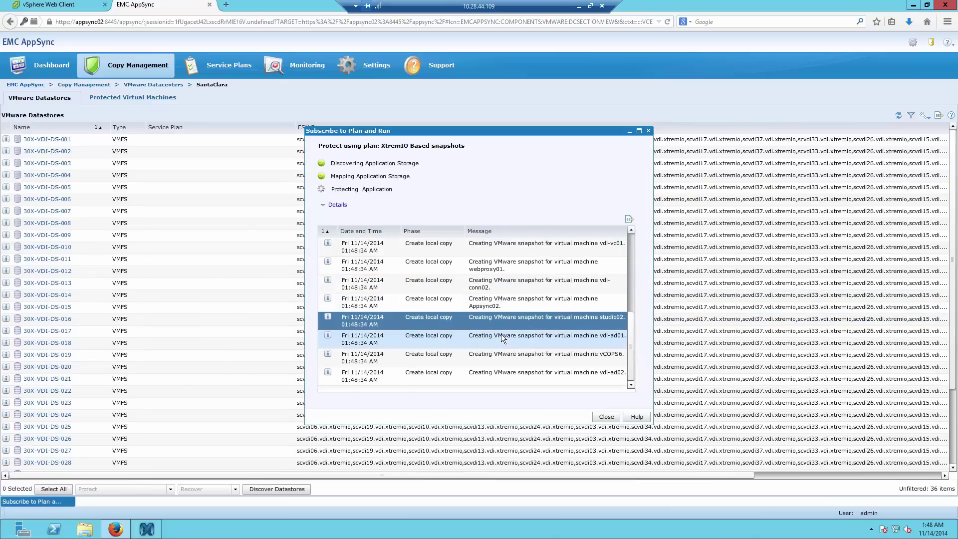
left_click(502, 354)
left_click(500, 372)
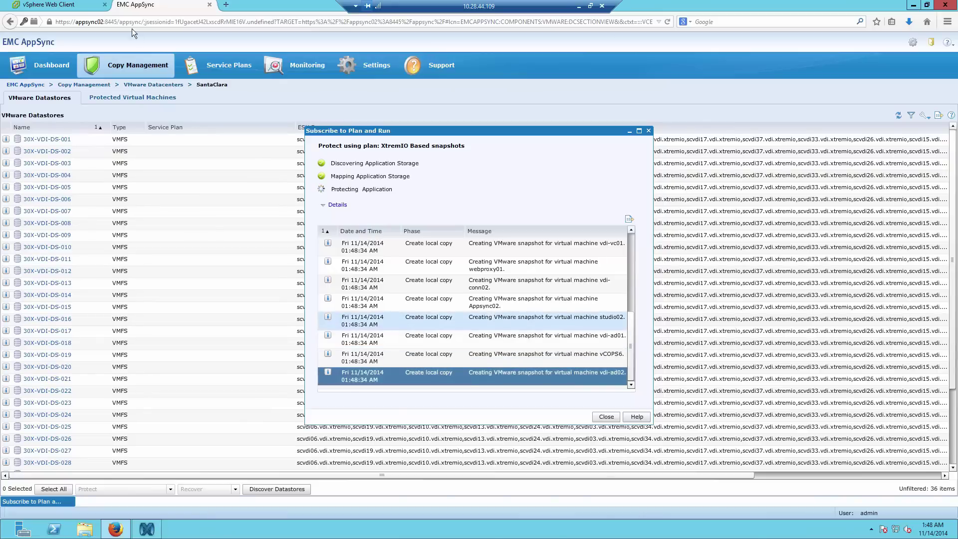
left_click(80, 8)
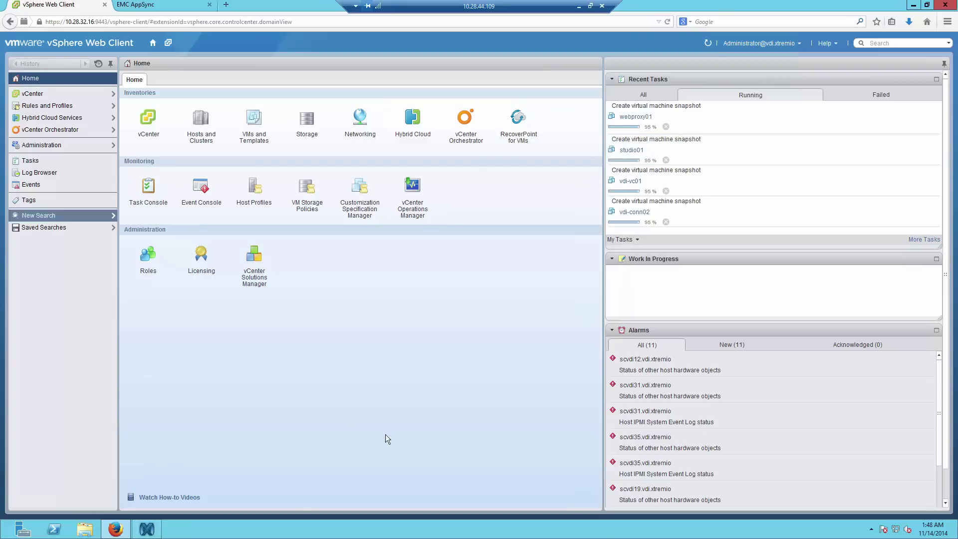
- Check the AppSync progress dialog and vSphere recent tasks, then bring XtremIO's window forward
left_click(170, 10)
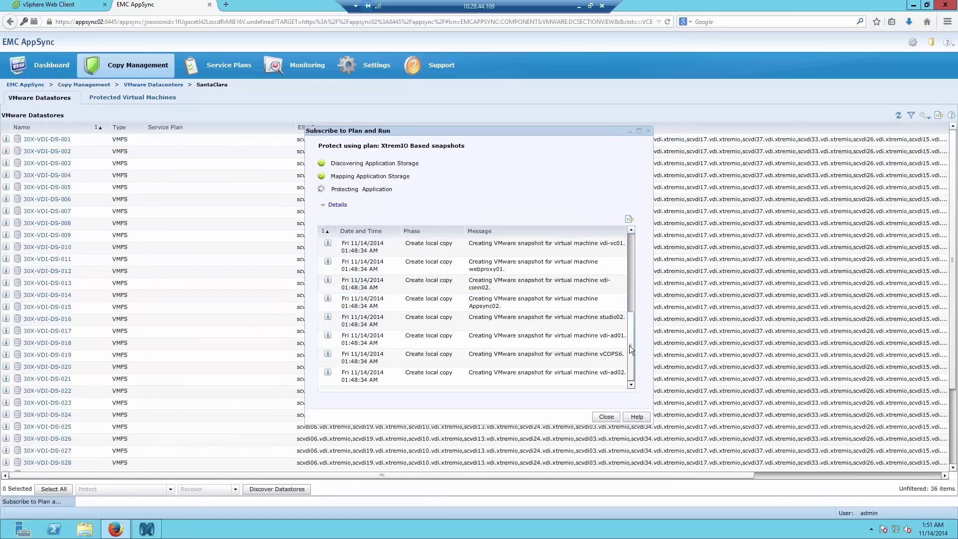
left_click(630, 349)
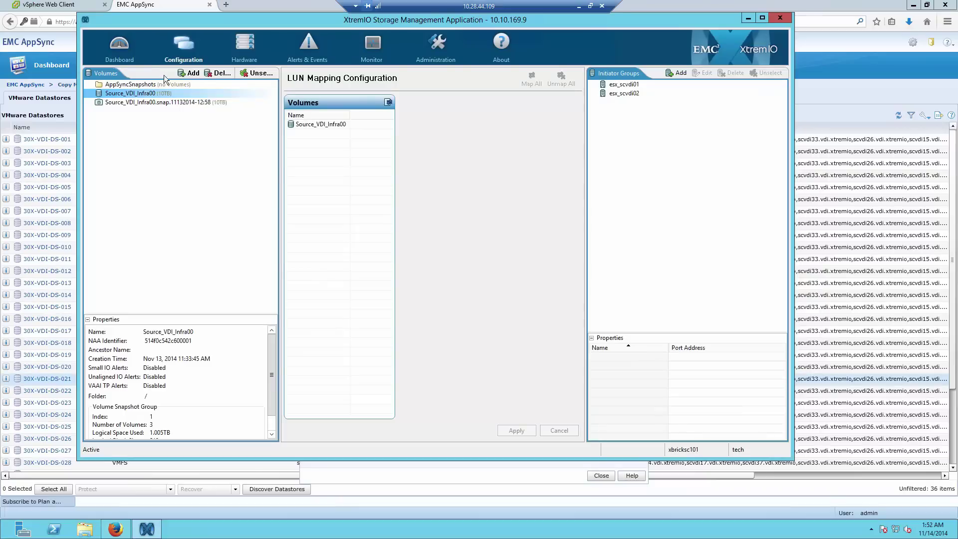
left_click(75, 9)
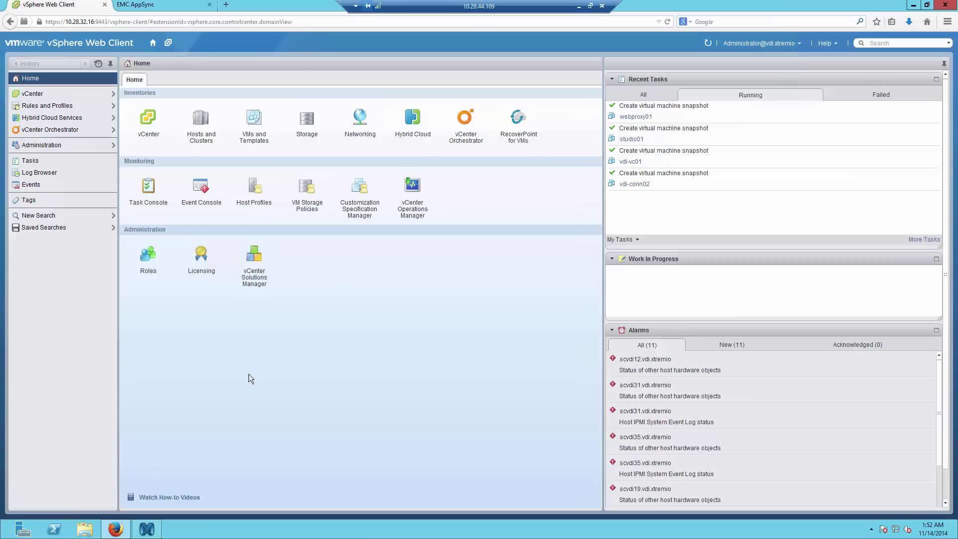
left_click(175, 9)
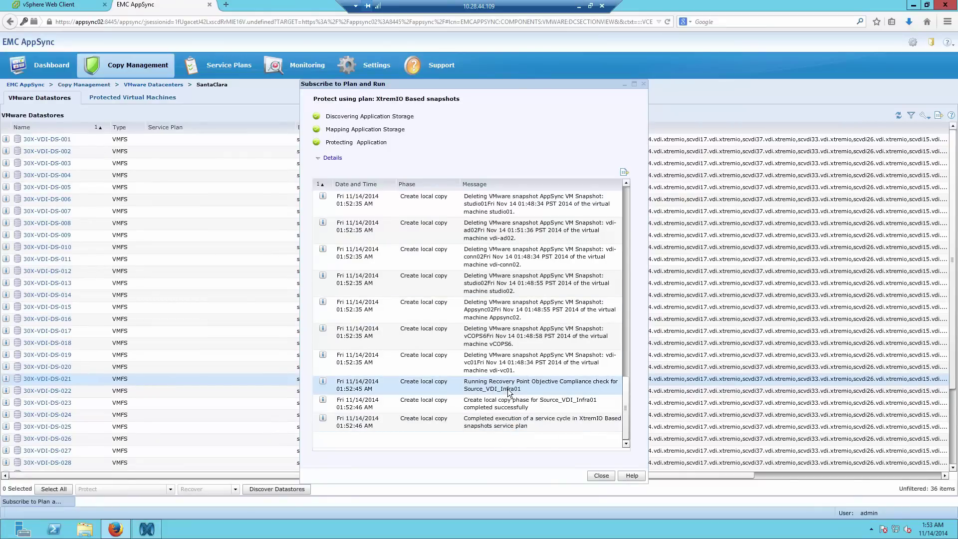
left_click(146, 531)
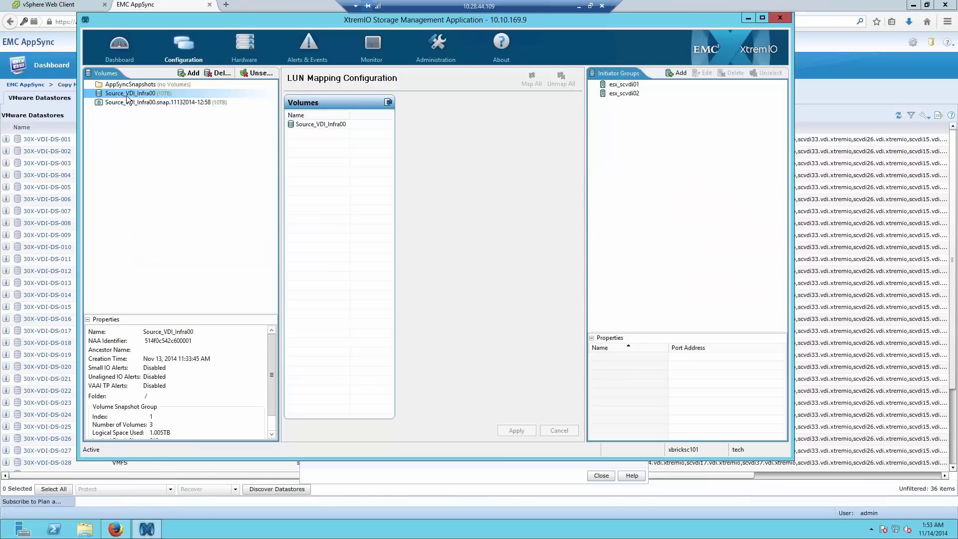
- Return to volume configuration and inspect the older Source_VDI_Infra00 snapshot under AppSyncSnapshots
left_click(123, 49)
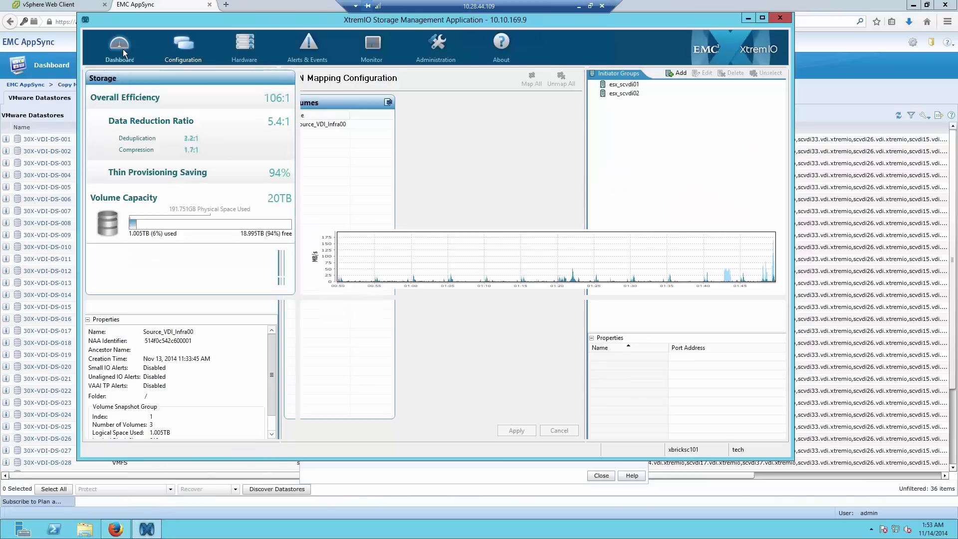
left_click(165, 61)
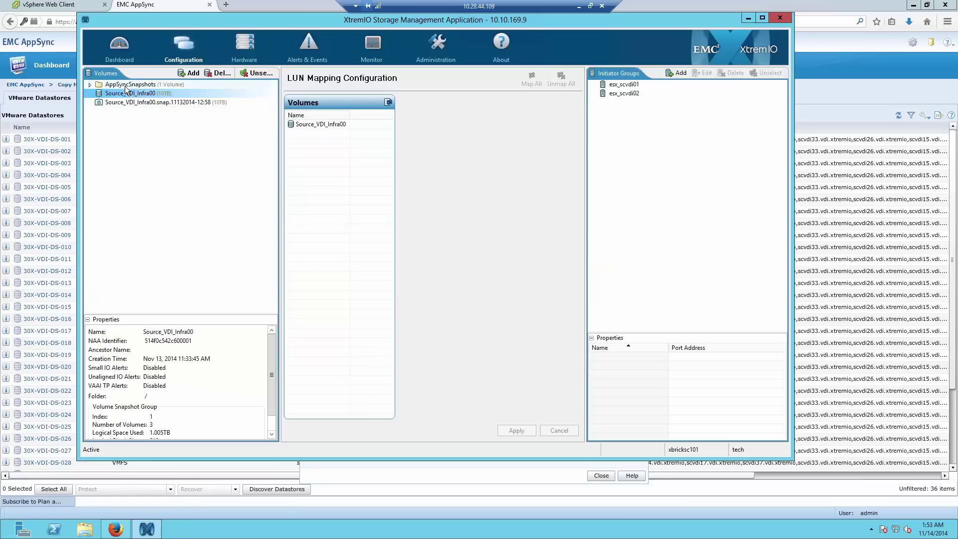
left_click(128, 85)
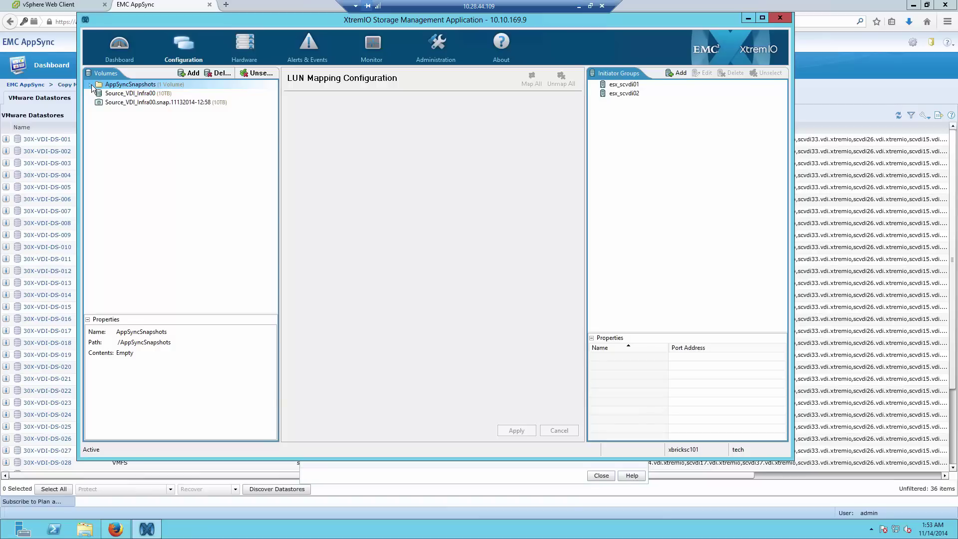
left_click(138, 103)
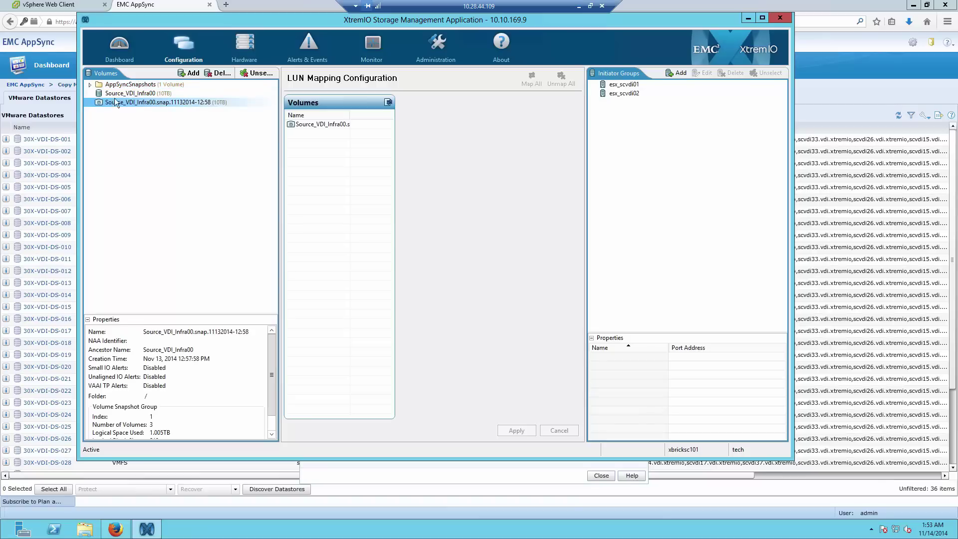
- Find the new snap volume under AppSyncSnapshots > appsync02 > 10.28.32.16, then review the AppSync run log
left_click(110, 88)
left_click(90, 85)
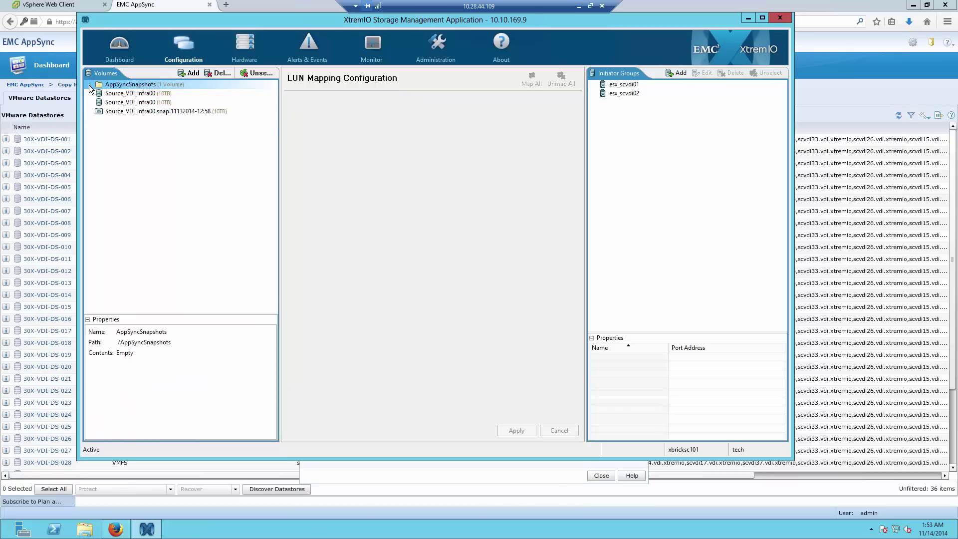
left_click(112, 94)
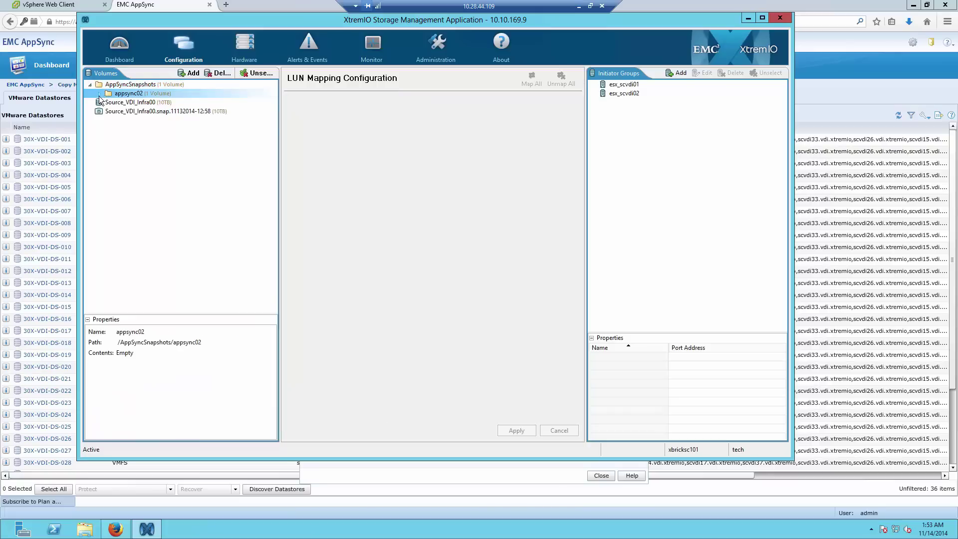
left_click(99, 94)
left_click(117, 103)
left_click(108, 102)
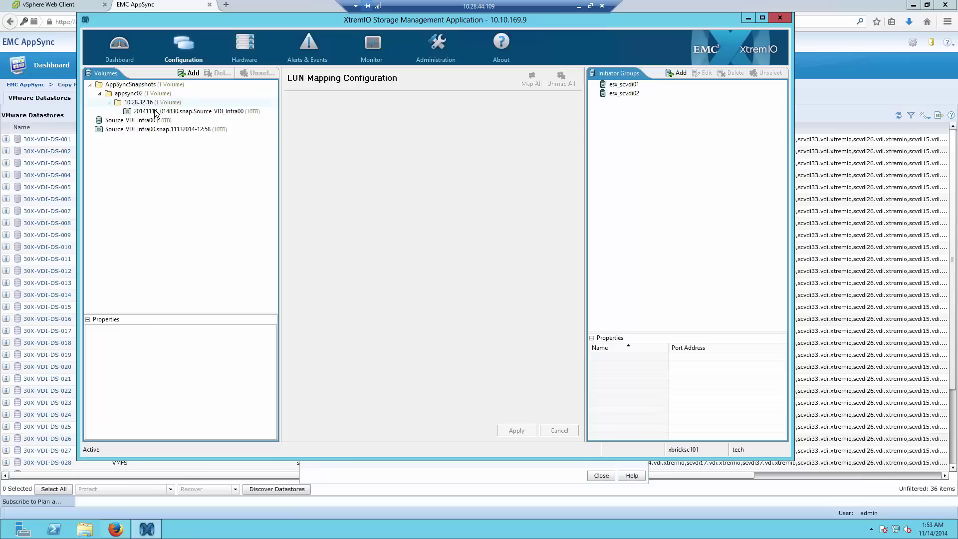
left_click(142, 103)
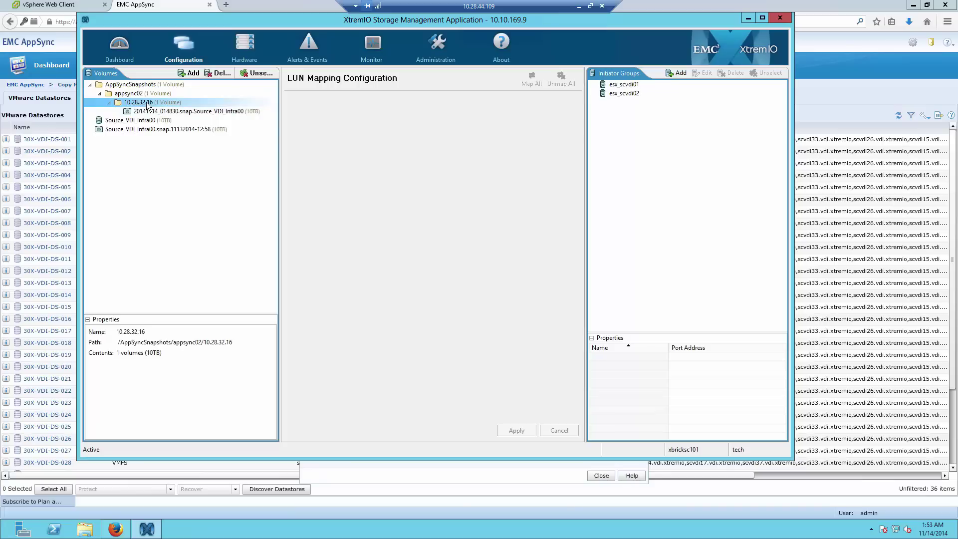
left_click(171, 113)
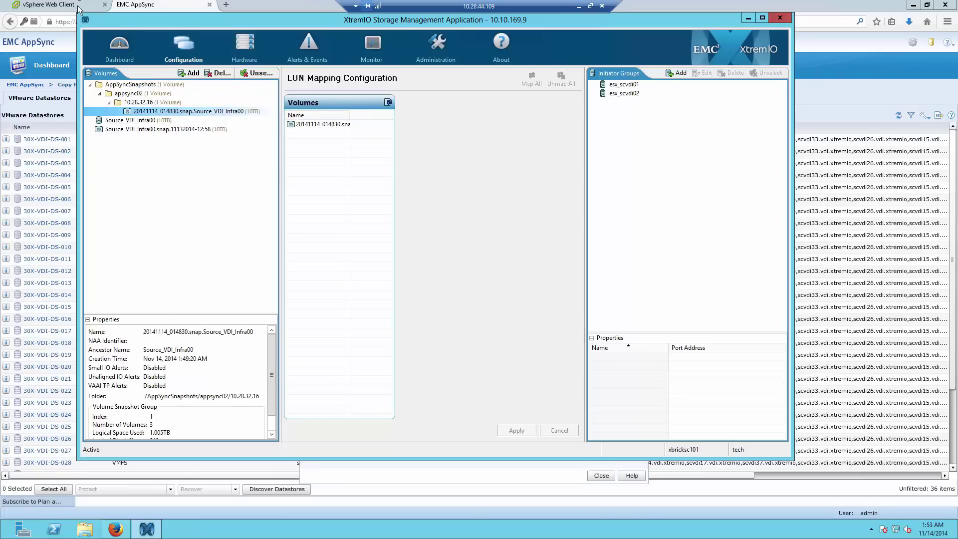
left_click(160, 7)
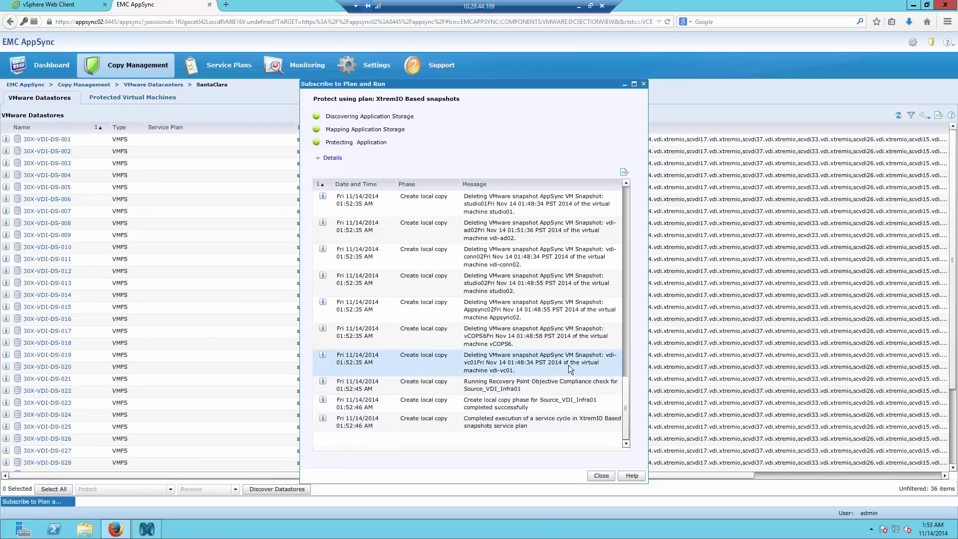
left_click(534, 369)
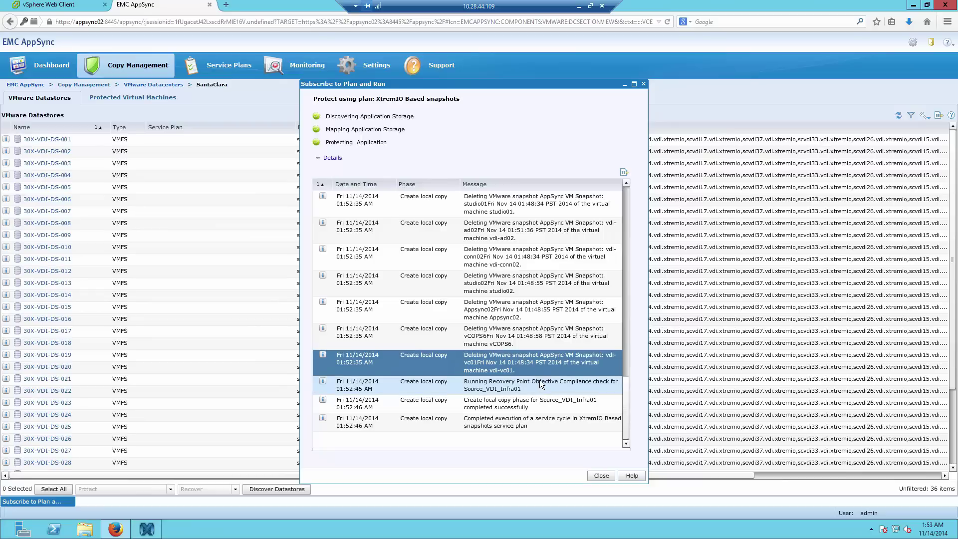
- Close the completed Subscribe to Plan and Run dialog
left_click(597, 474)
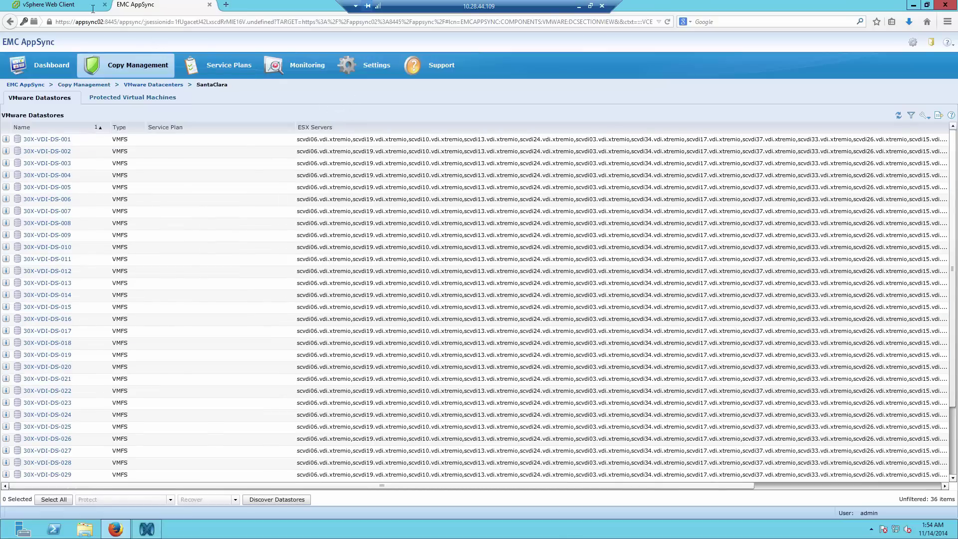
- In vSphere Web Client, go to vCenter > EMC VSI Data Protection Systems
left_click(49, 4)
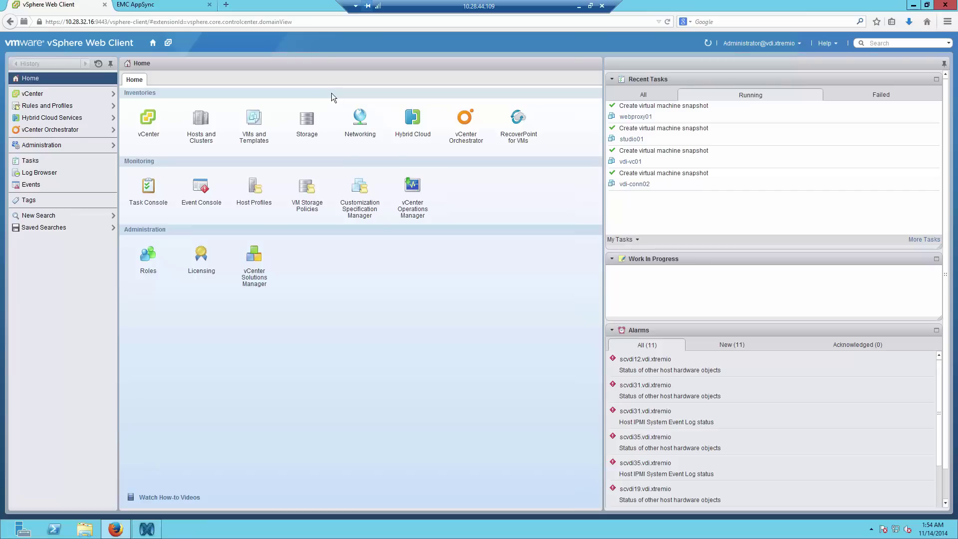
left_click(148, 122)
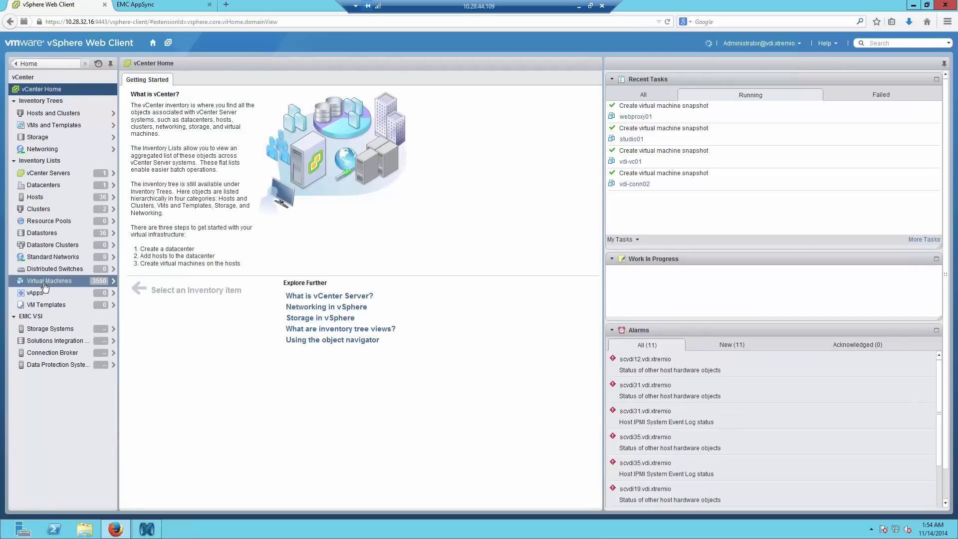
left_click(48, 365)
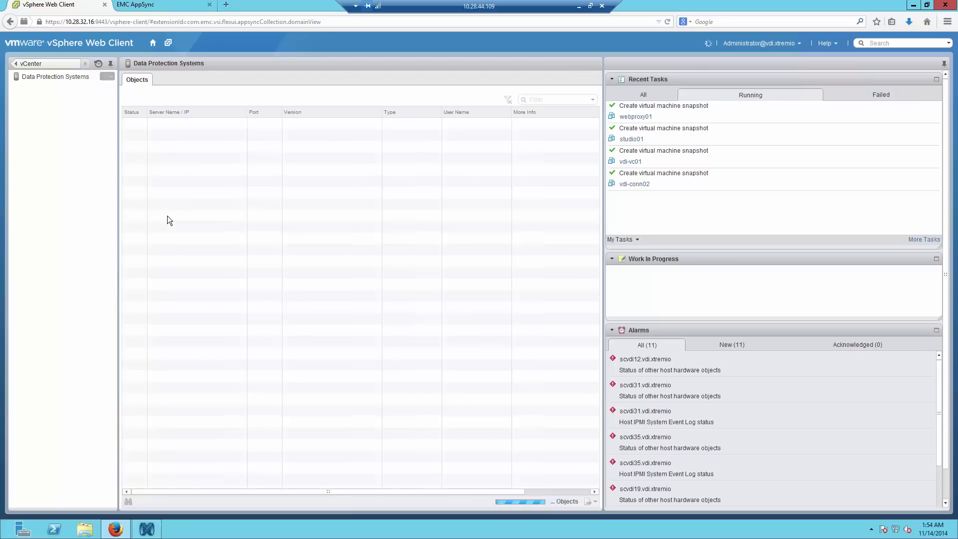
left_click(72, 80)
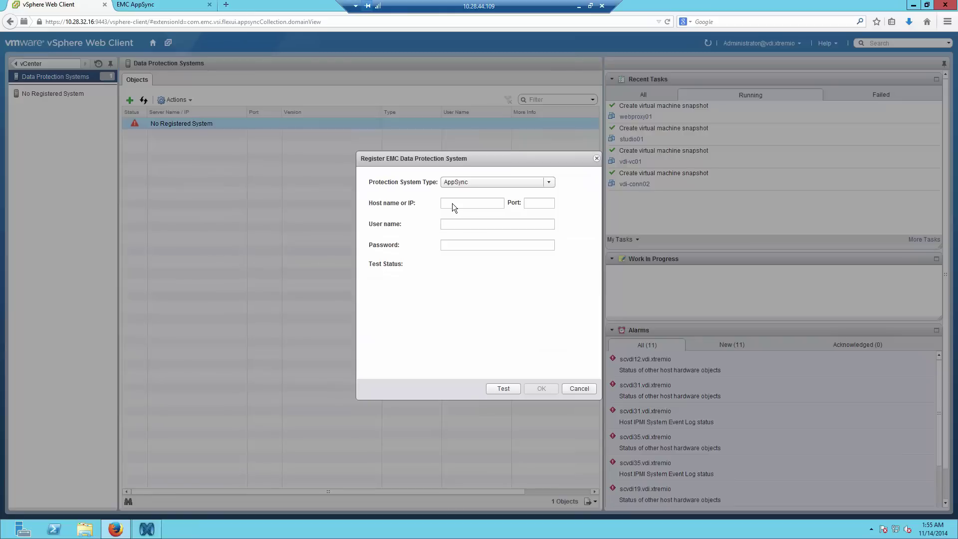
- Enter host appsync02.vdi.xtremio, port 8445, user admin and password, test the connection and register
left_click(452, 203)
type("appsync02.vdi.xtremio")
key("Tab")
type("8445")
key("Tab")
type("admin")
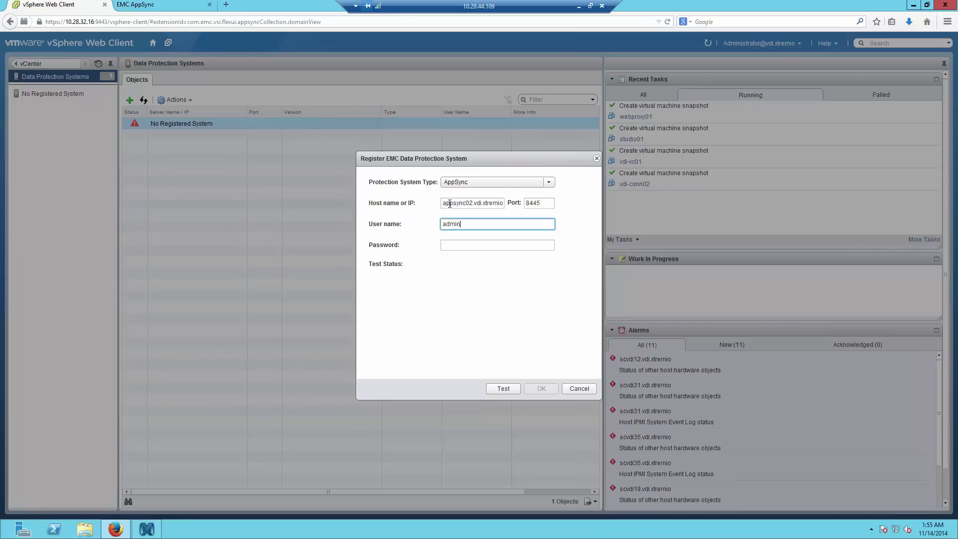
key("Tab")
type("****")
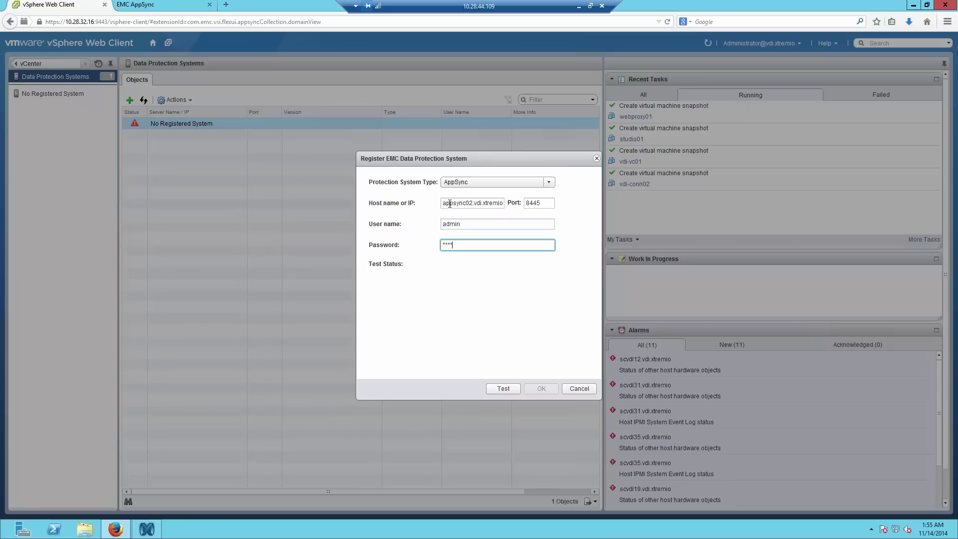
type("*******")
left_click(499, 389)
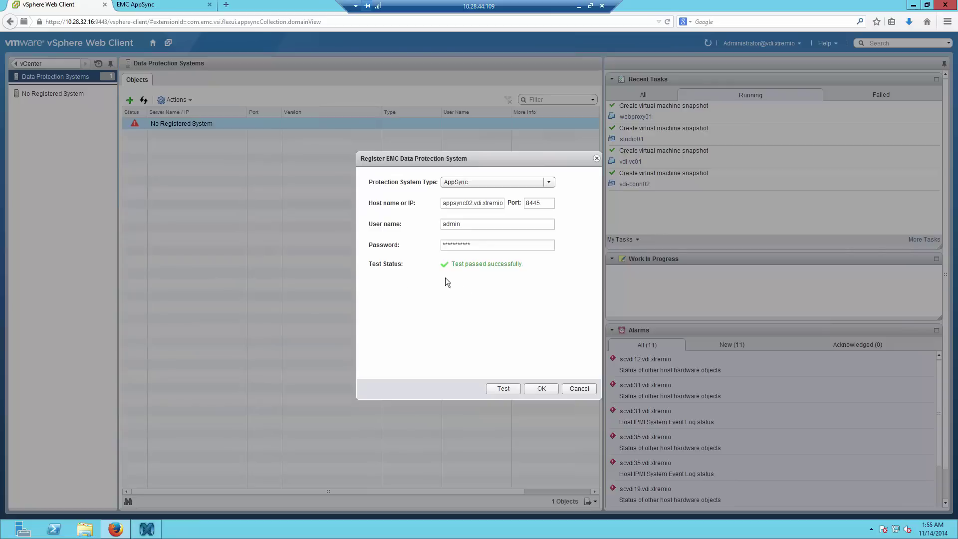
left_click(533, 387)
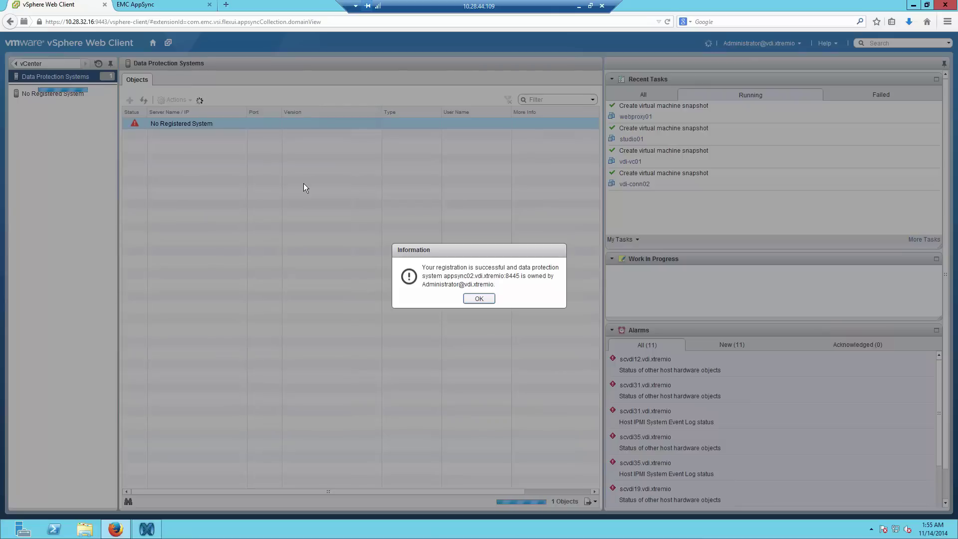
left_click(478, 298)
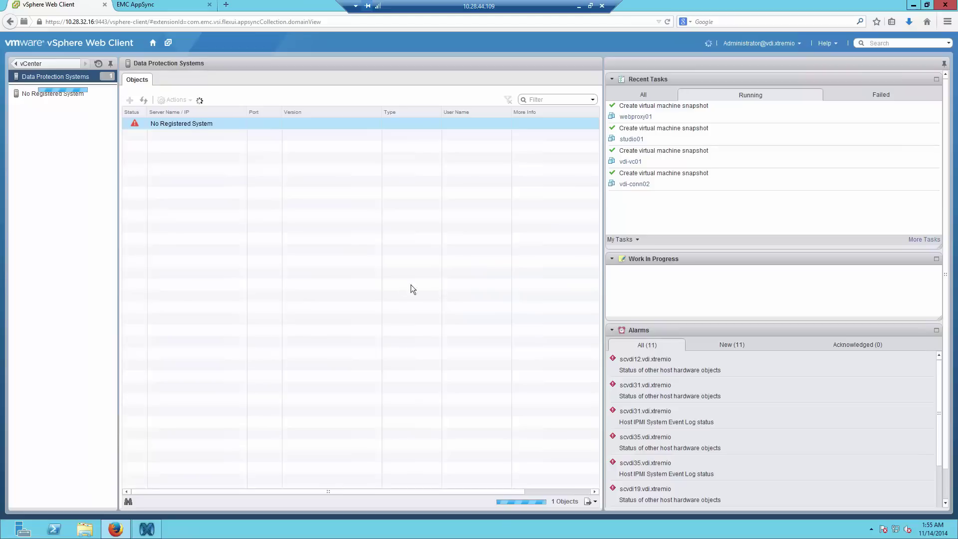
- Select launcher-20 in AppSync's Protected Virtual Machines list and open its Restore options
left_click(166, 7)
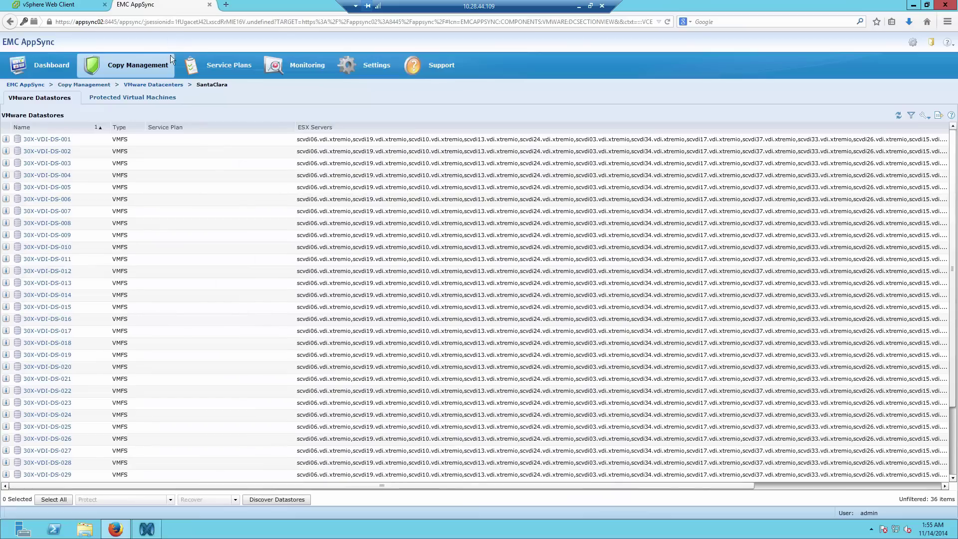
mouse_move(170, 57)
left_click(158, 97)
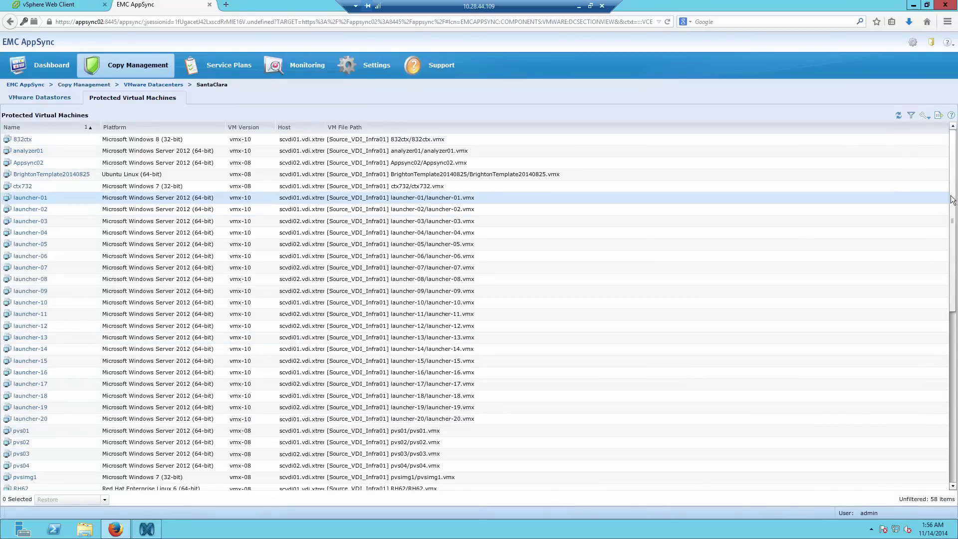
left_click_drag(954, 200, 951, 445)
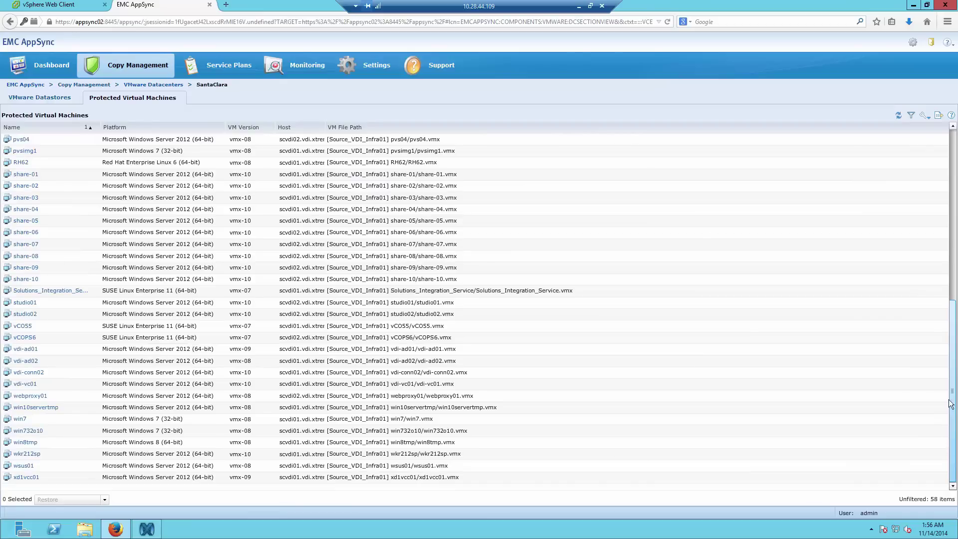
left_click(952, 198)
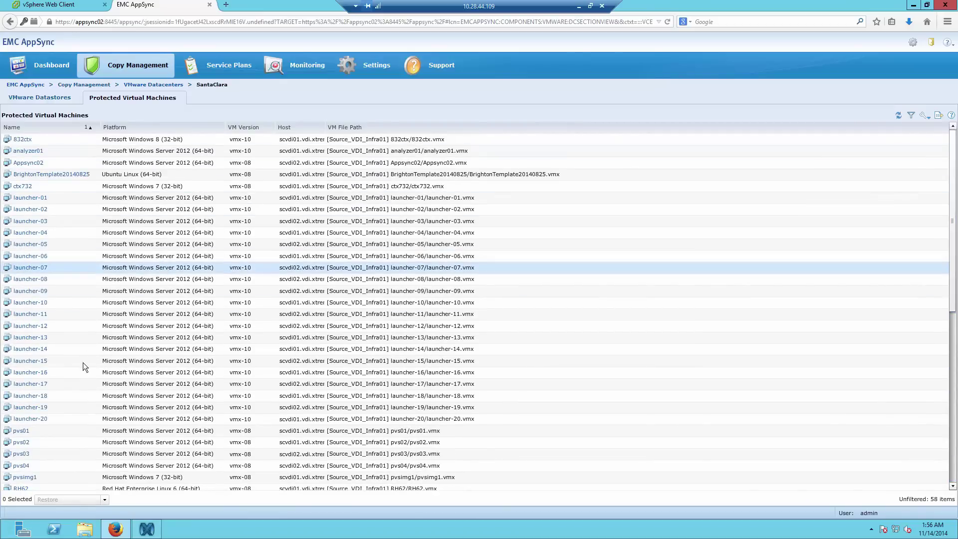
left_click(92, 418)
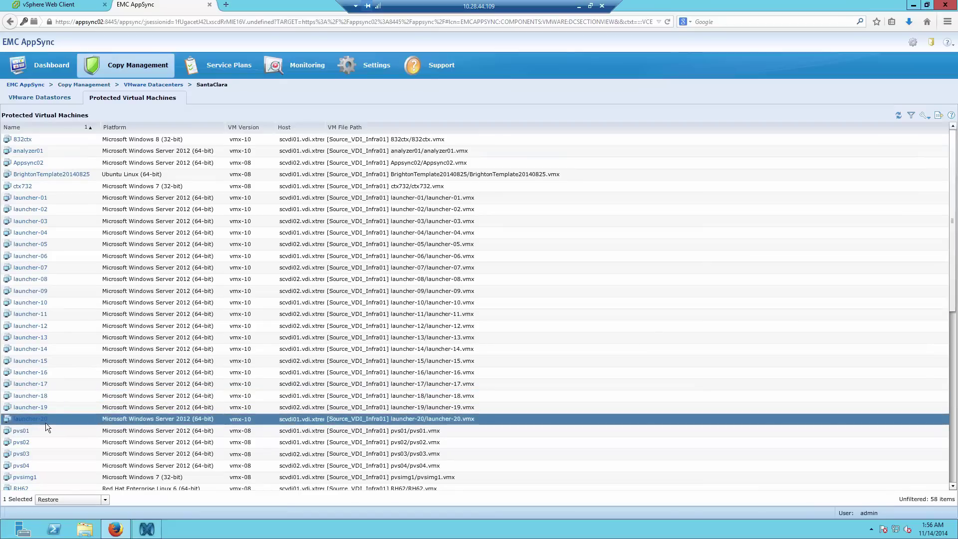
left_click(58, 500)
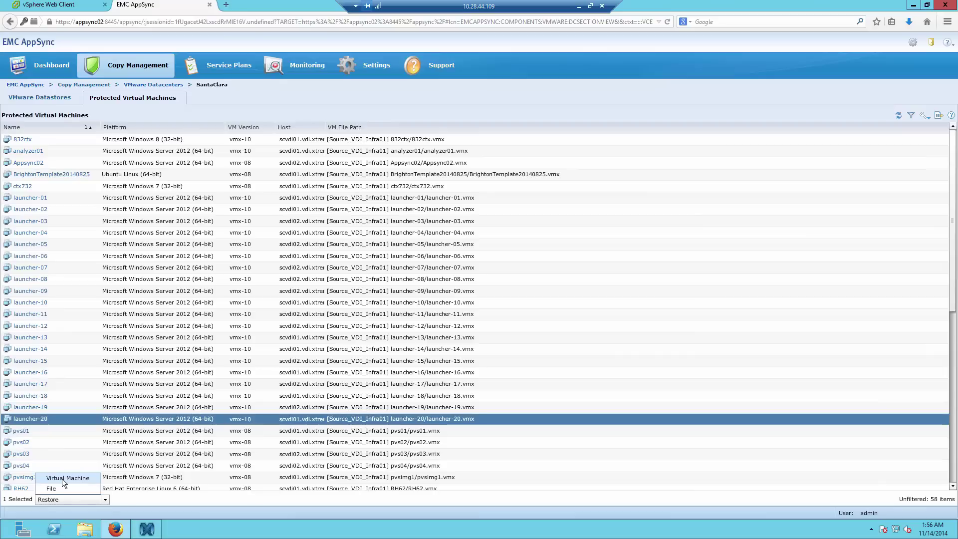
- Pick launcher-20's 01:48:30 AM XIOSnap copy and choose to restore only that virtual machine
left_click(62, 478)
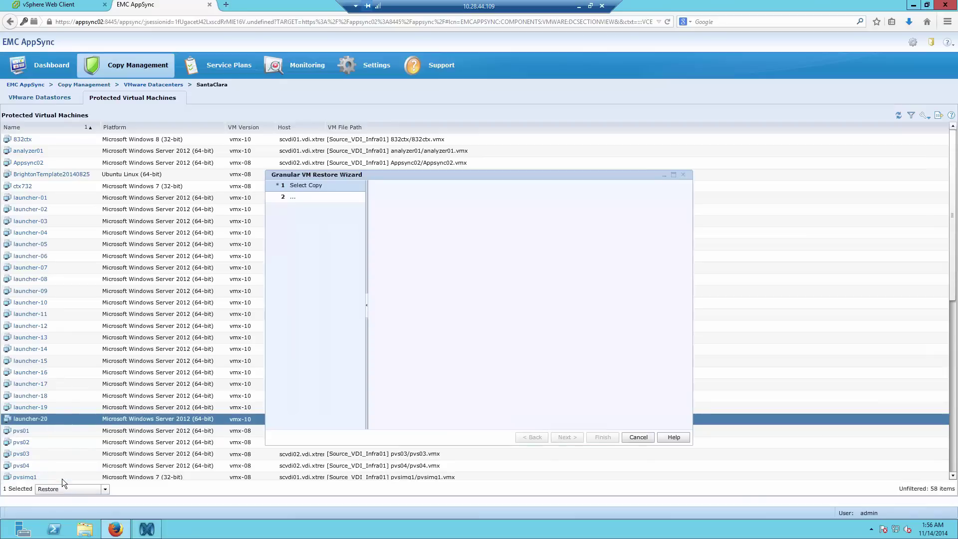
left_click(457, 267)
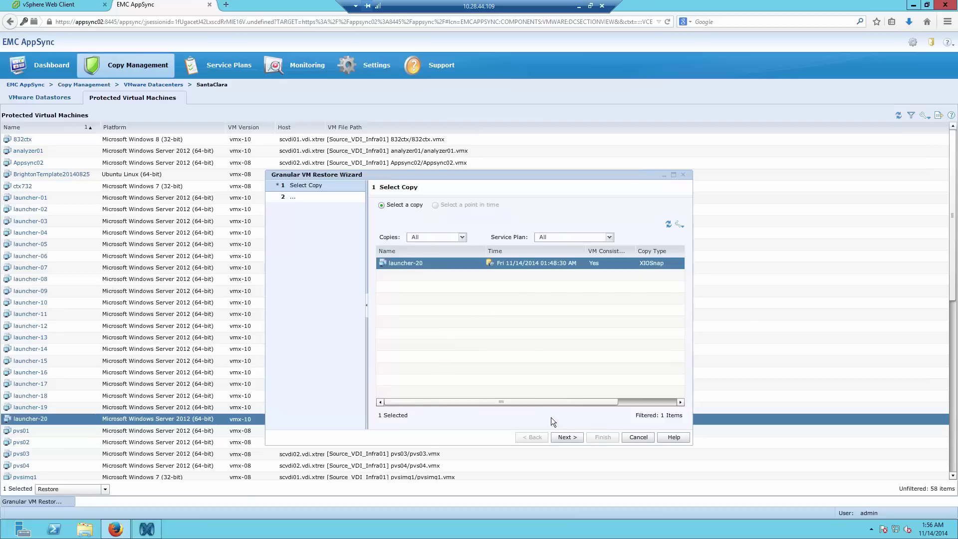
left_click(562, 436)
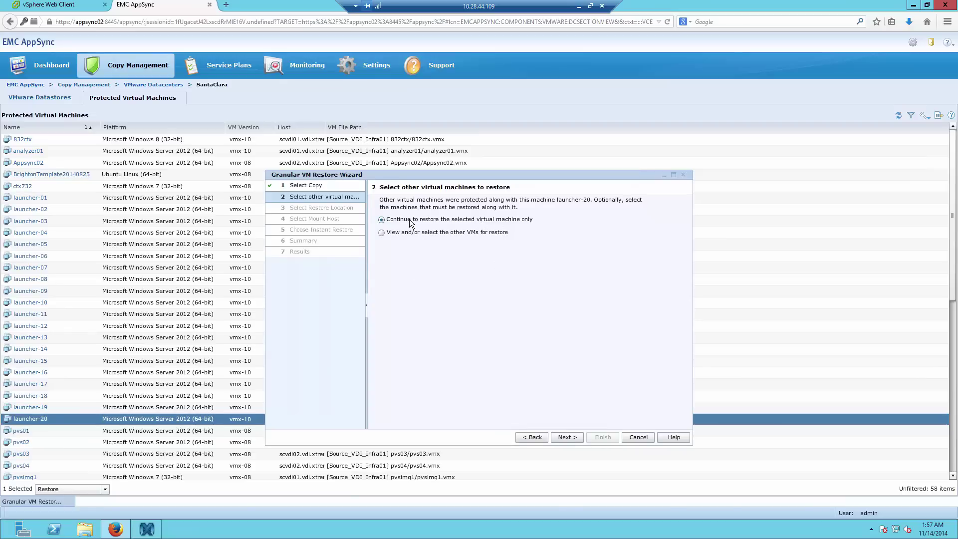
left_click(563, 438)
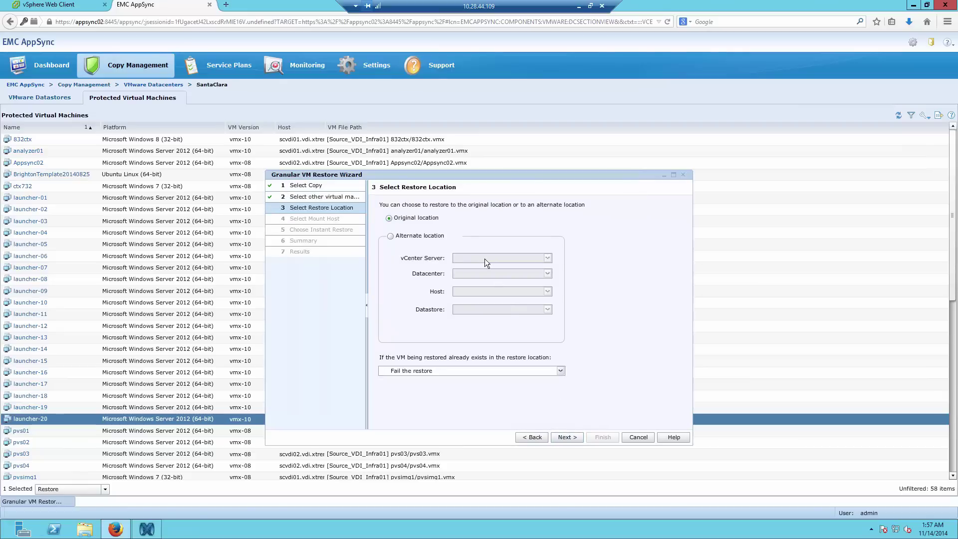
- Restore to the original location, with an existing VM deleted from disk before restoring
left_click_drag(465, 173, 424, 132)
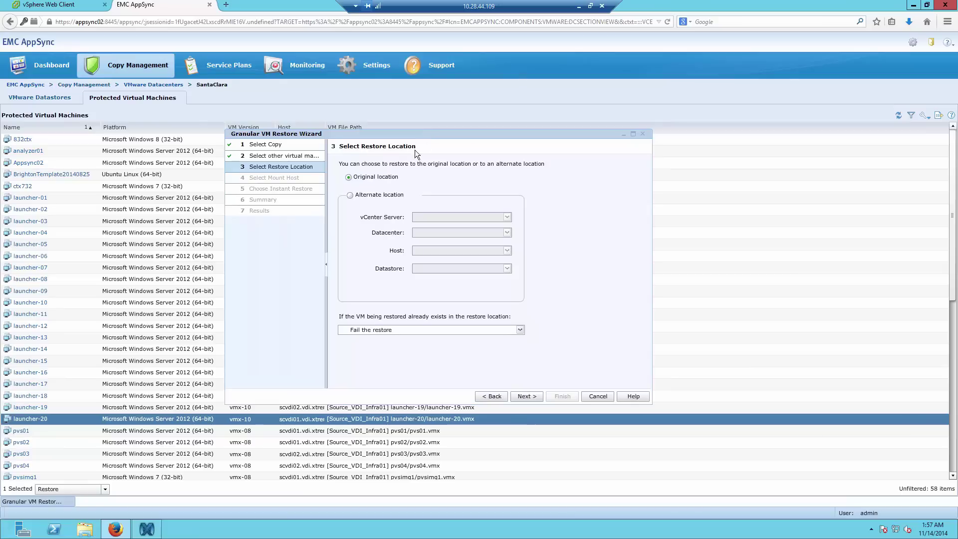
left_click(397, 199)
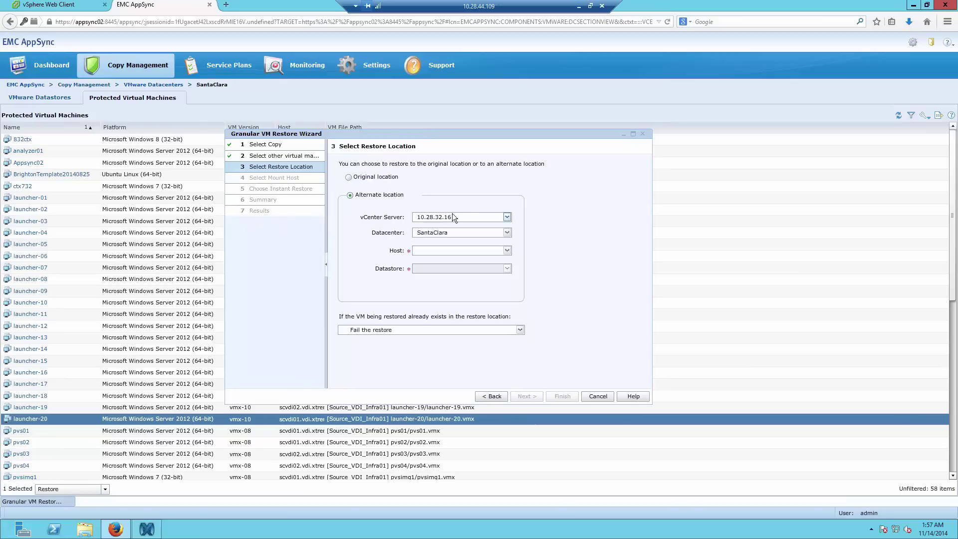
left_click(367, 178)
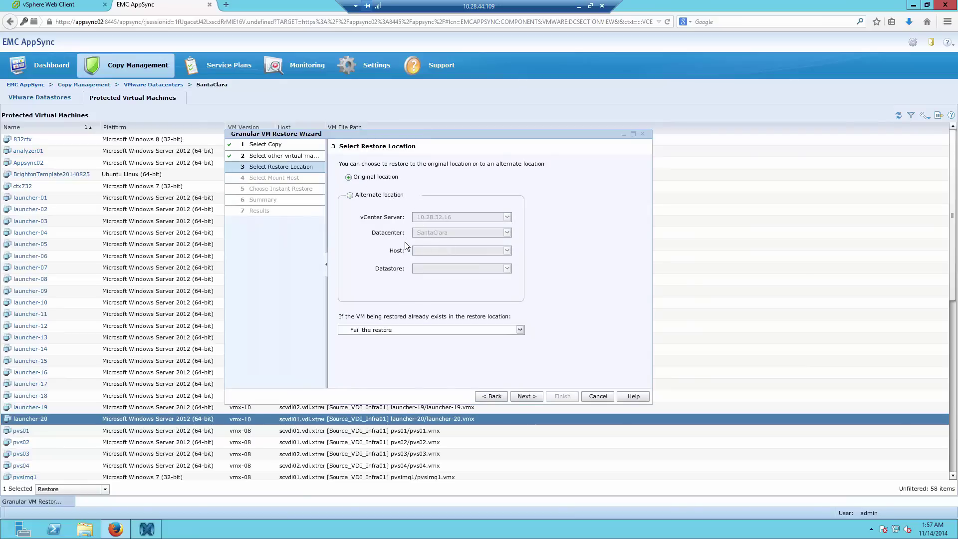
left_click(401, 331)
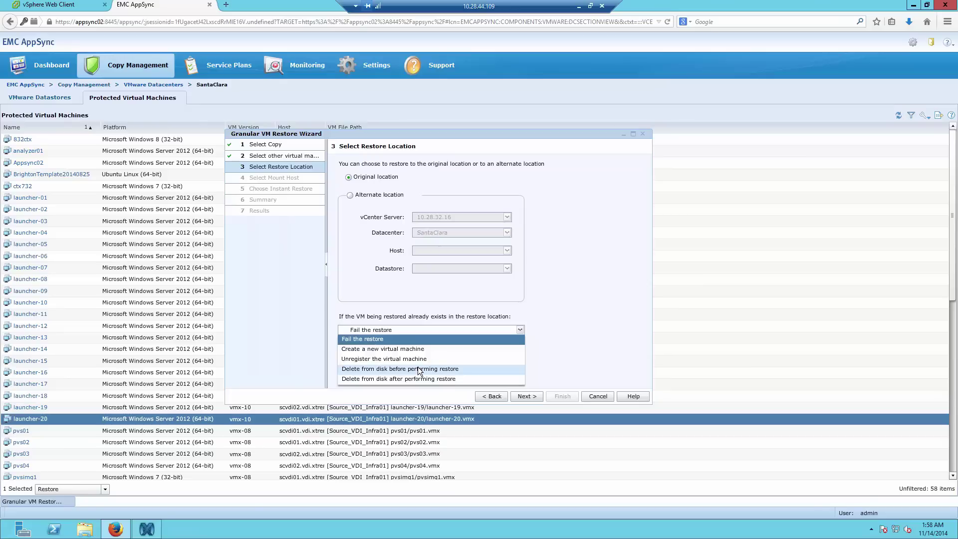
left_click(417, 368)
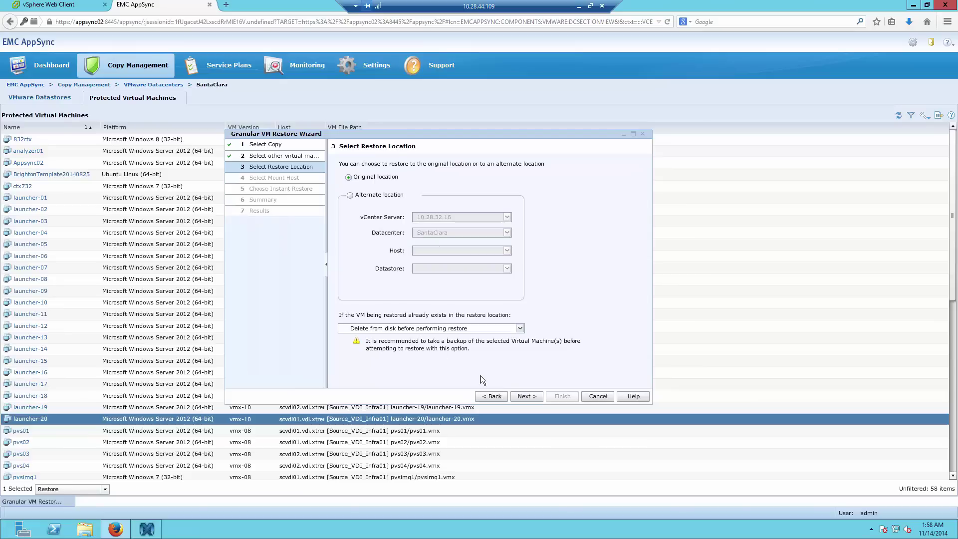
left_click(526, 397)
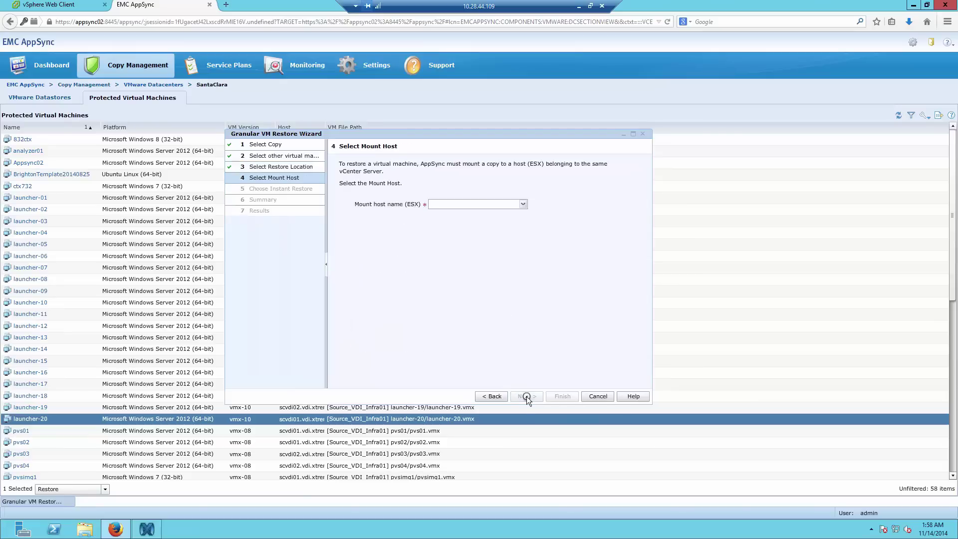
- Keep scvdi01.vdi.xtremio as mount host, leave Instant Restore at No, and finish the restore
left_click(522, 205)
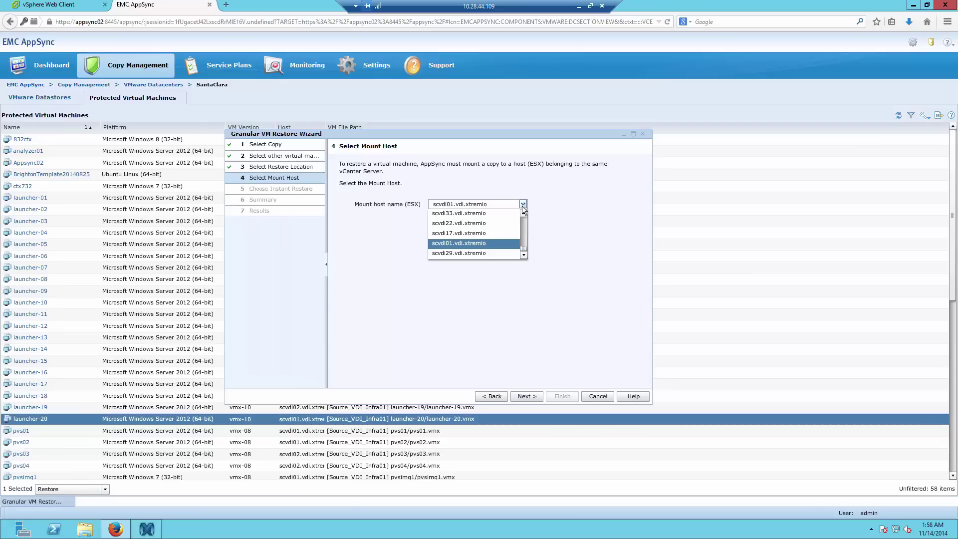
left_click(465, 205)
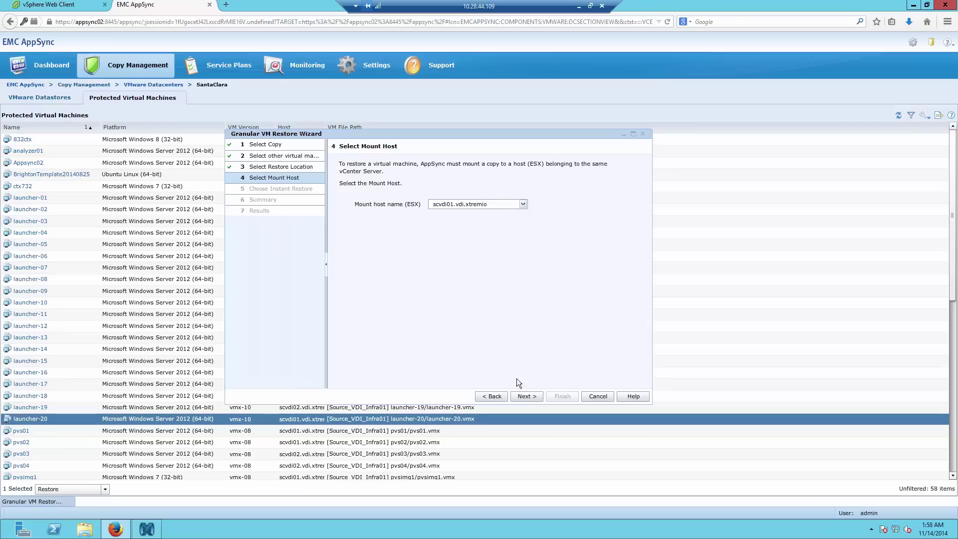
left_click(526, 396)
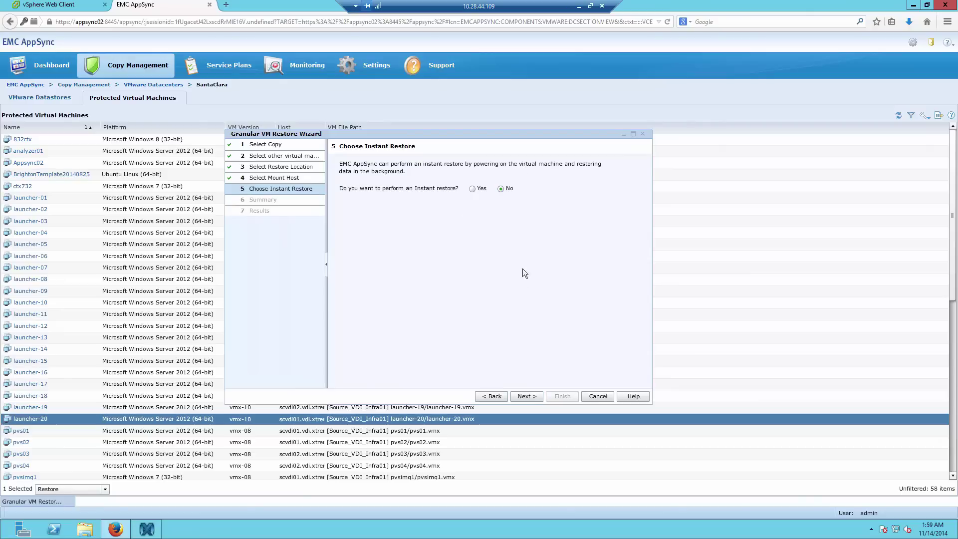
left_click(525, 396)
left_click(438, 191)
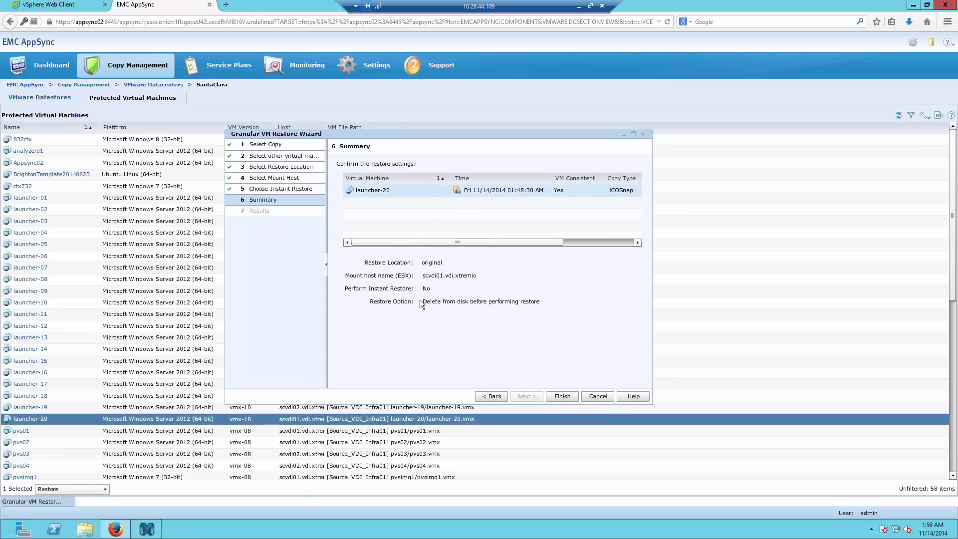
left_click(559, 396)
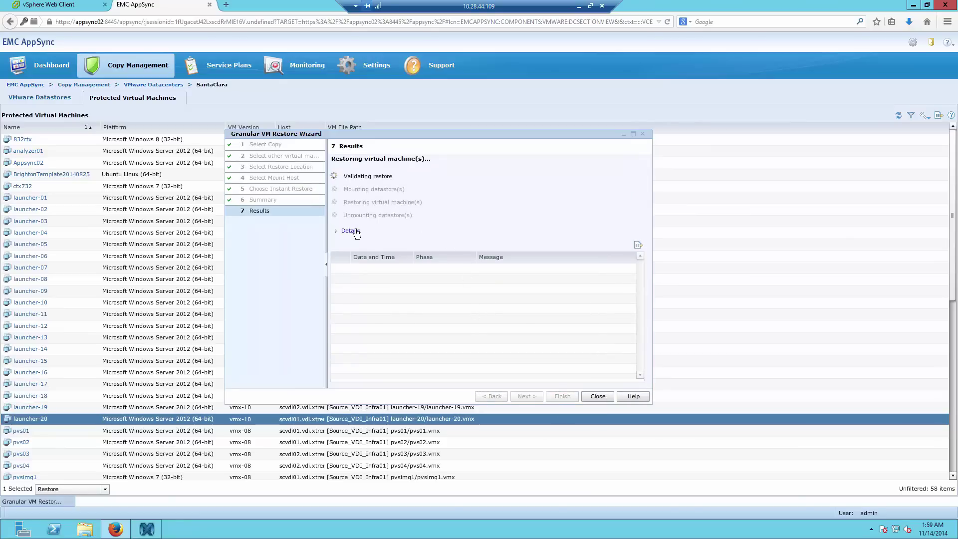
- Read the restore log up to the XtremIO snapshot creation, then bring up the XtremIO manager
left_click(355, 231)
left_click(355, 231)
left_click_drag(378, 133, 363, 92)
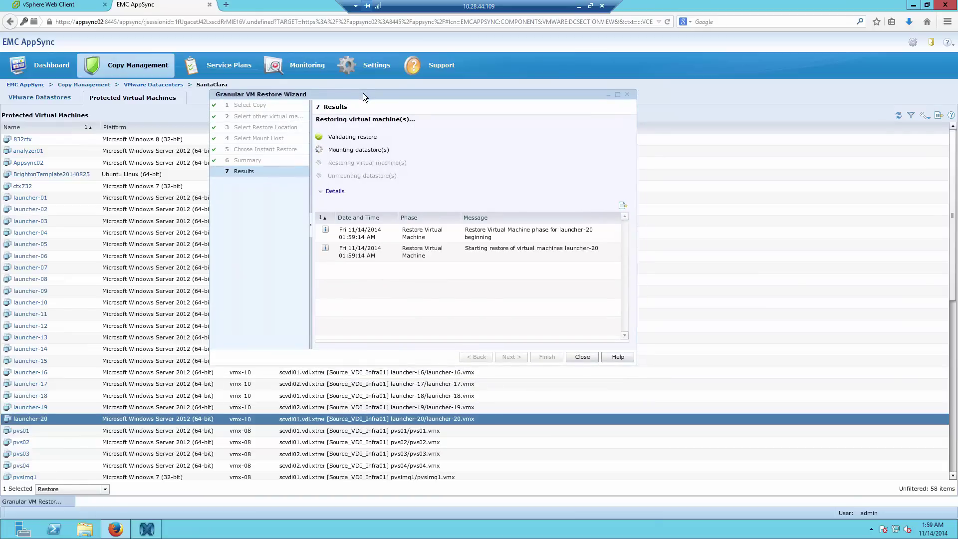
left_click(432, 257)
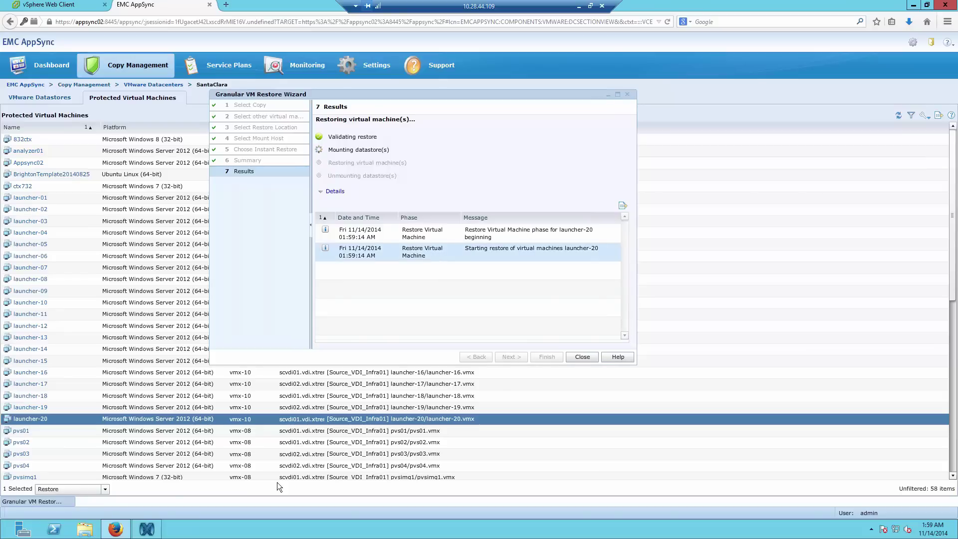
left_click(437, 254)
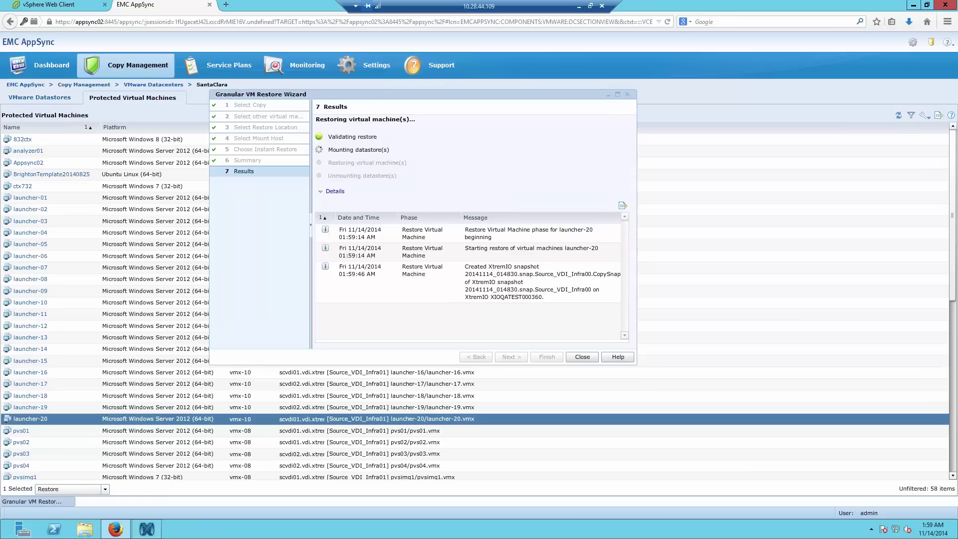
left_click(468, 288)
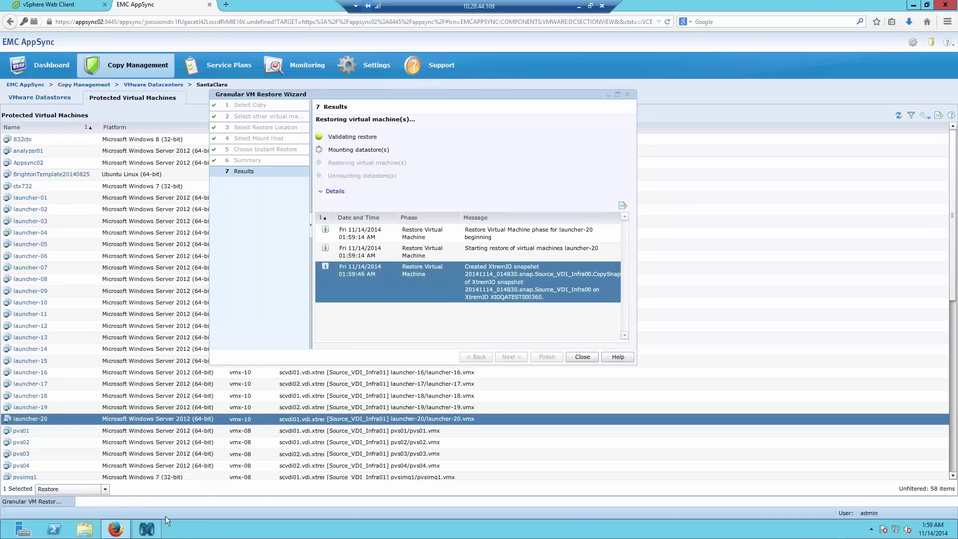
left_click(149, 530)
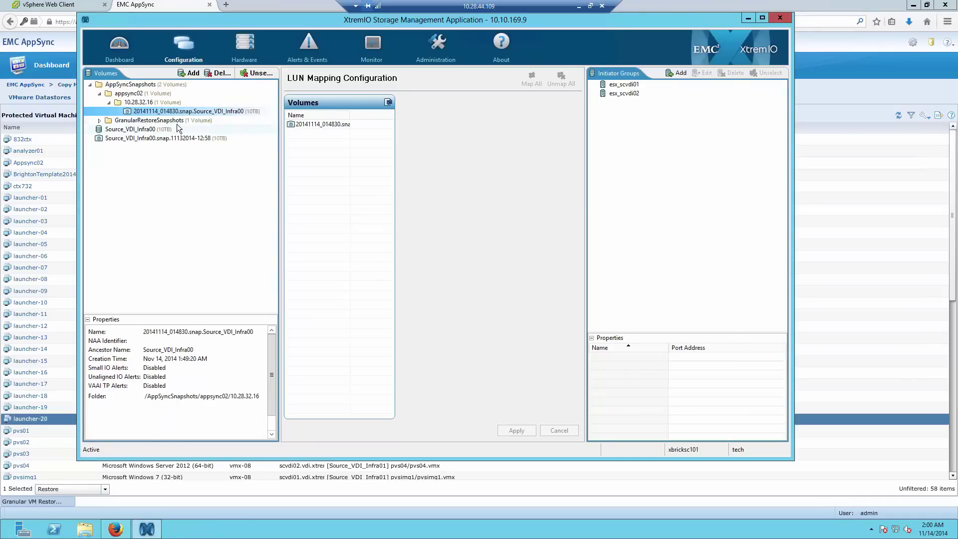
- Expand GranularRestoreSnapshots and select the restore's CopySnap volume
left_click(140, 121)
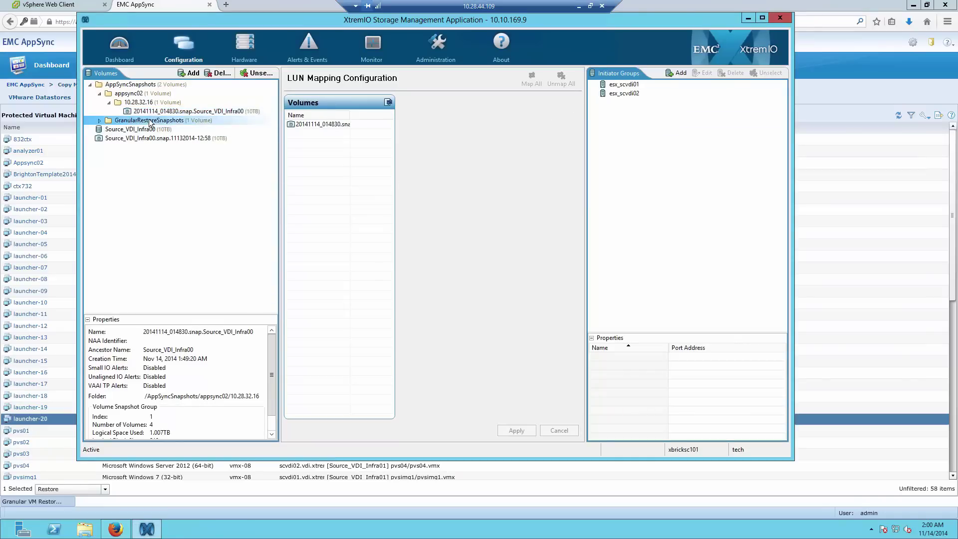
left_click(99, 121)
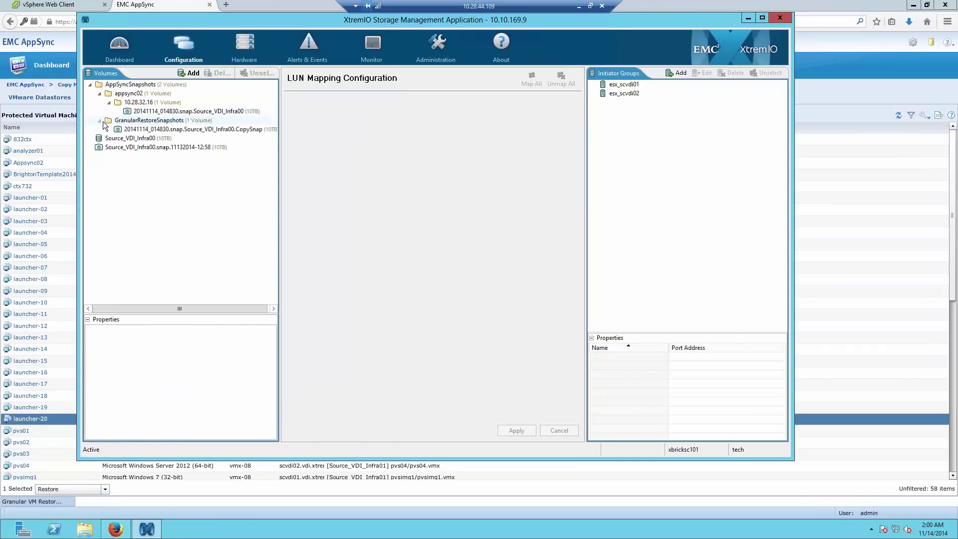
left_click(179, 129)
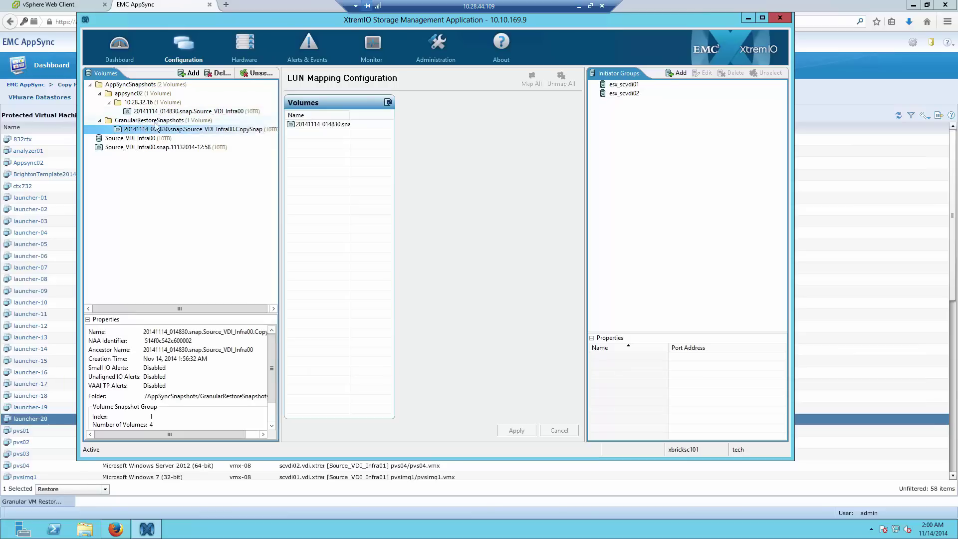
left_click(310, 125)
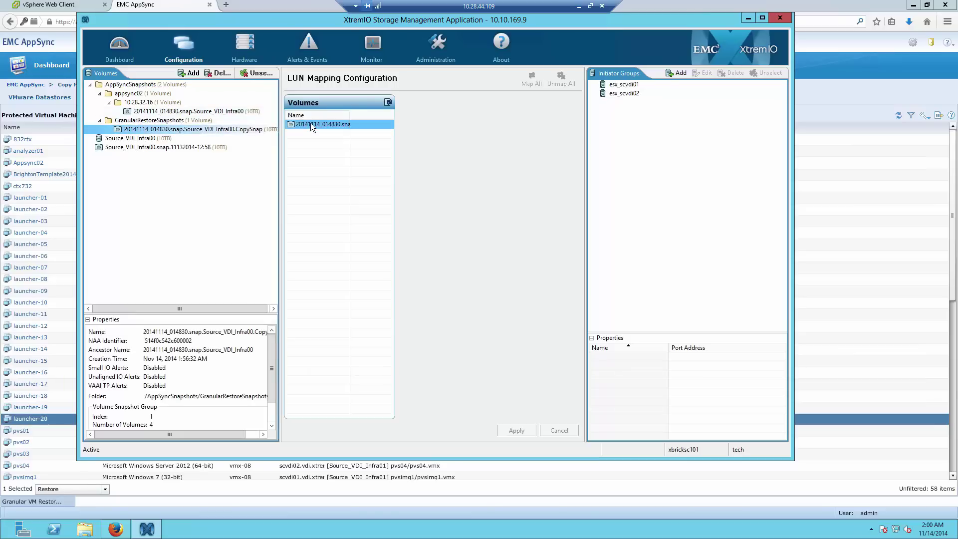
- Confirm the CopySnap volume is mapped to initiator group esx_scvdi02 as LUN 0
left_click(624, 85)
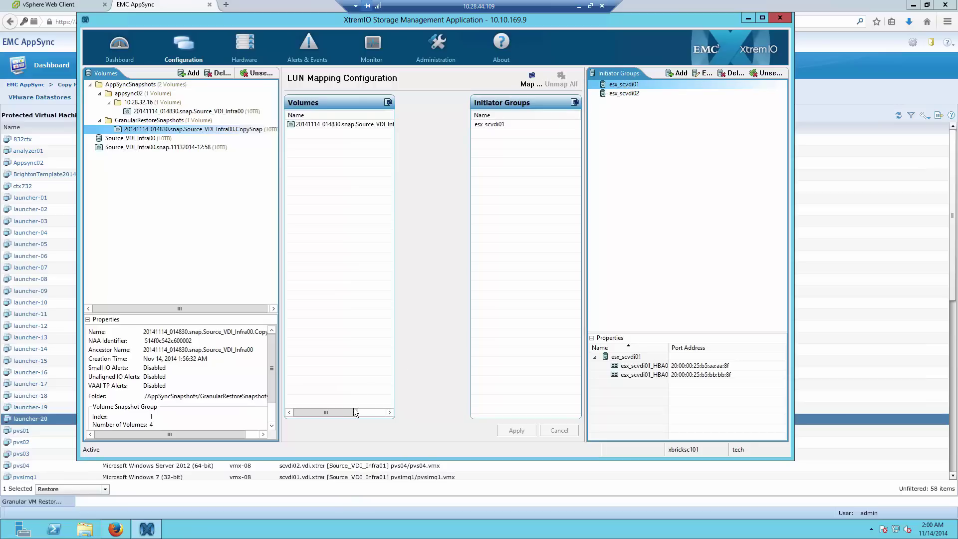
left_click(390, 412)
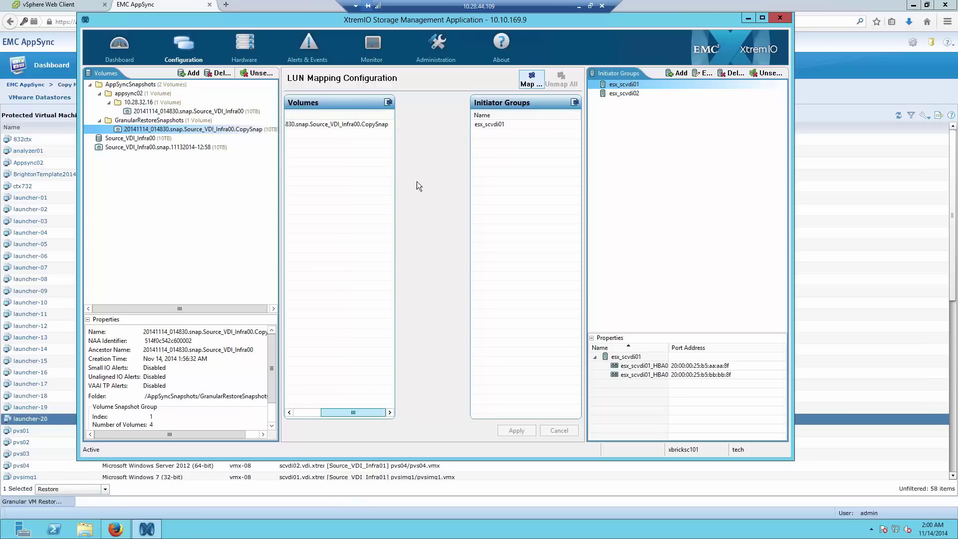
double_click(619, 93)
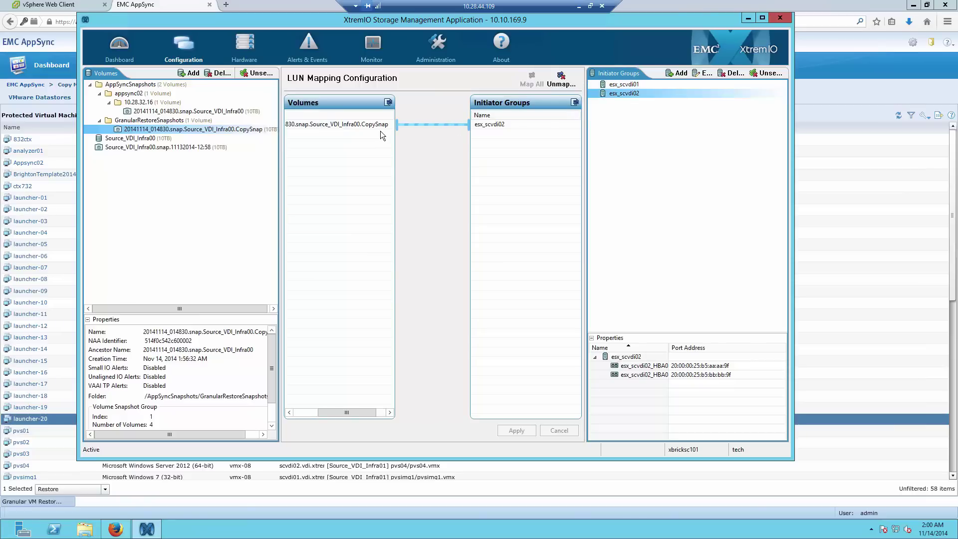
left_click_drag(330, 413, 280, 265)
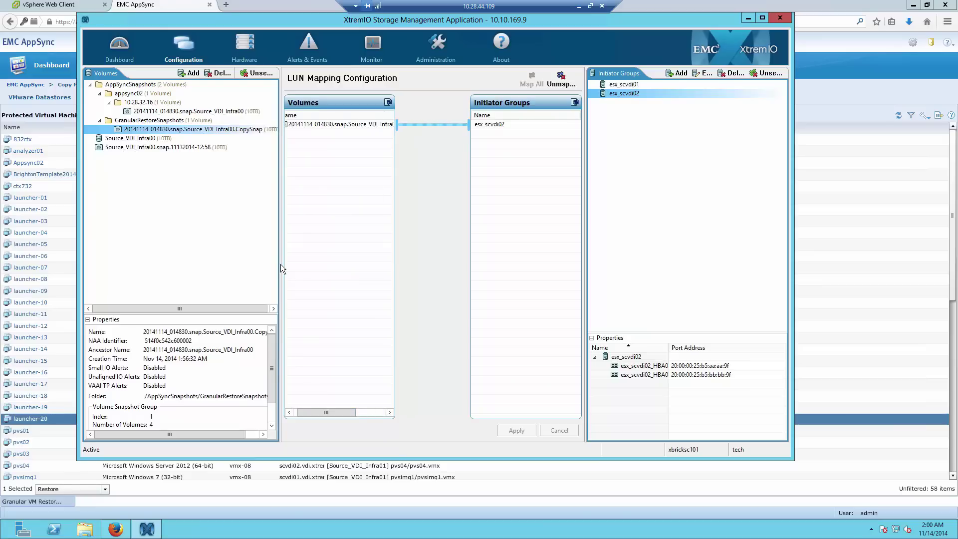
left_click_drag(279, 264, 267, 261)
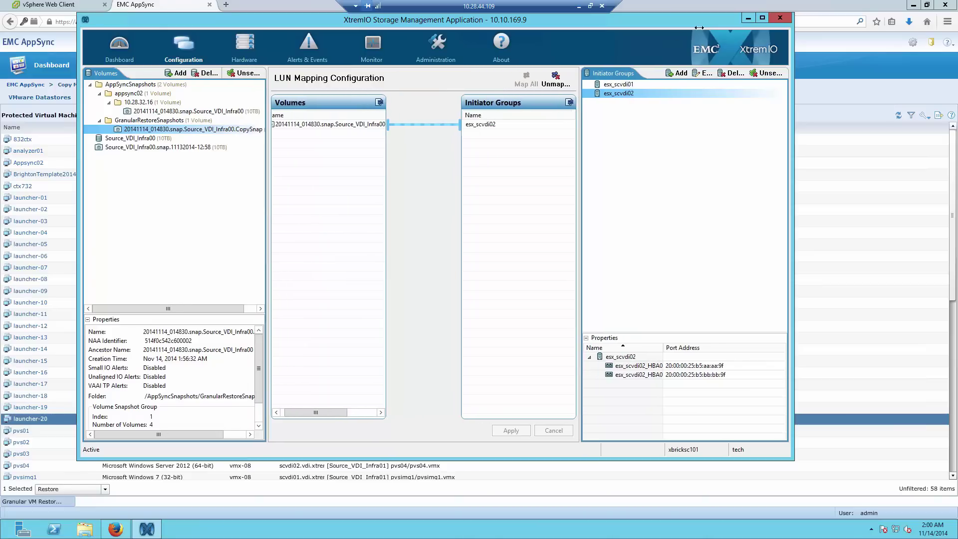
left_click(762, 18)
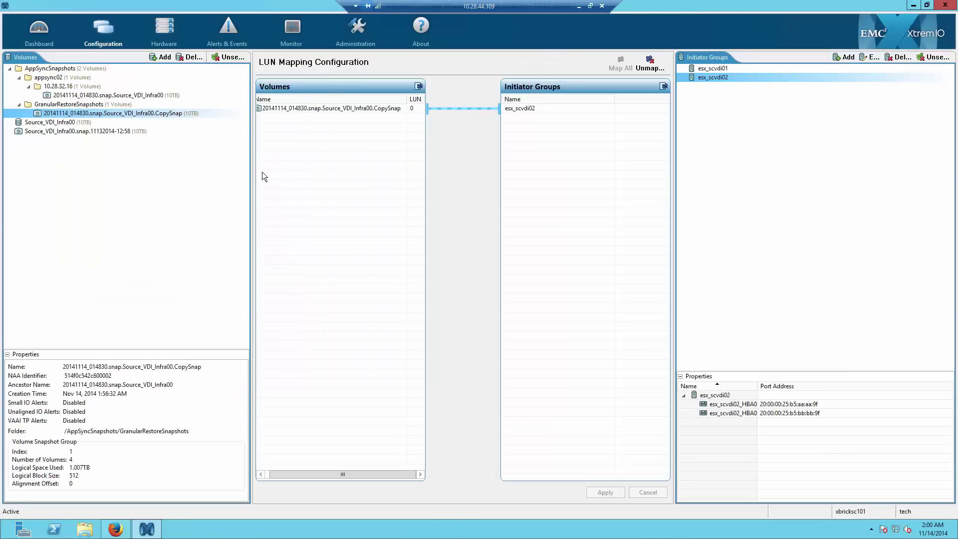
left_click_drag(308, 181, 308, 181)
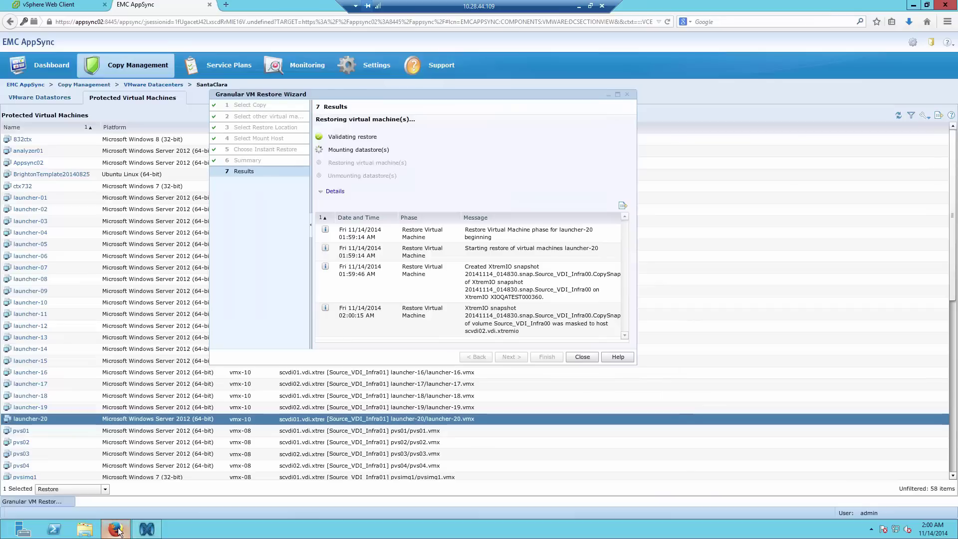
left_click(115, 528)
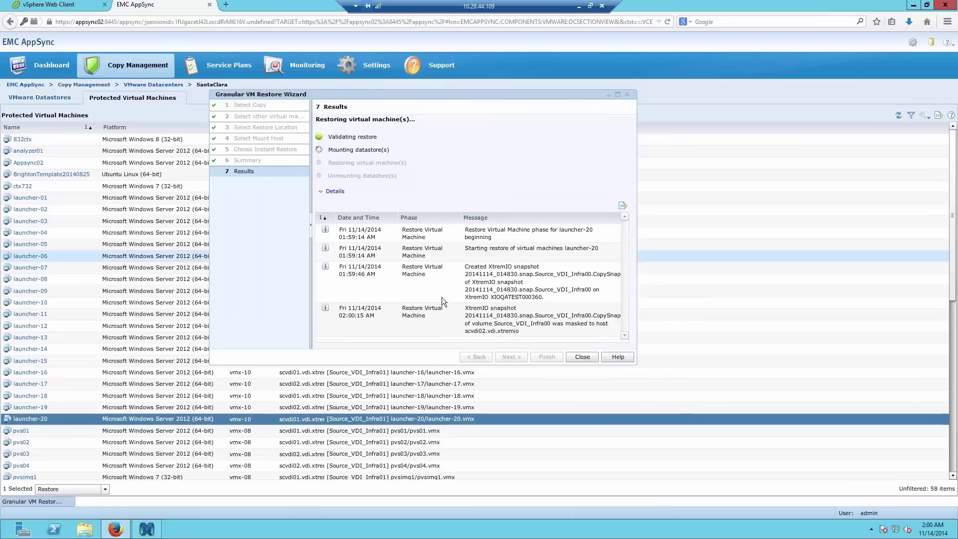
- Read the log entries for masking the snapshot to scvdi02 and mounting the VMFS on scvdi01
left_click(569, 317)
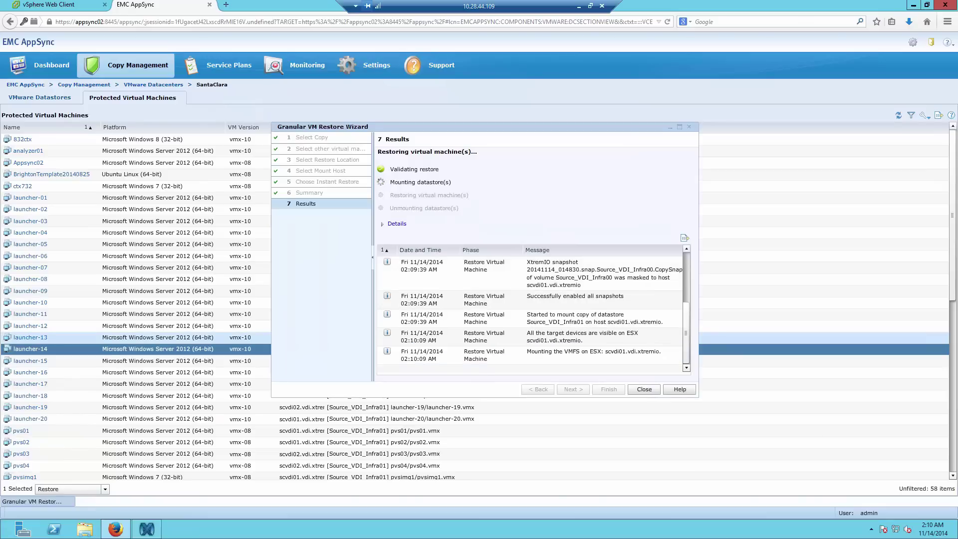
left_click(531, 359)
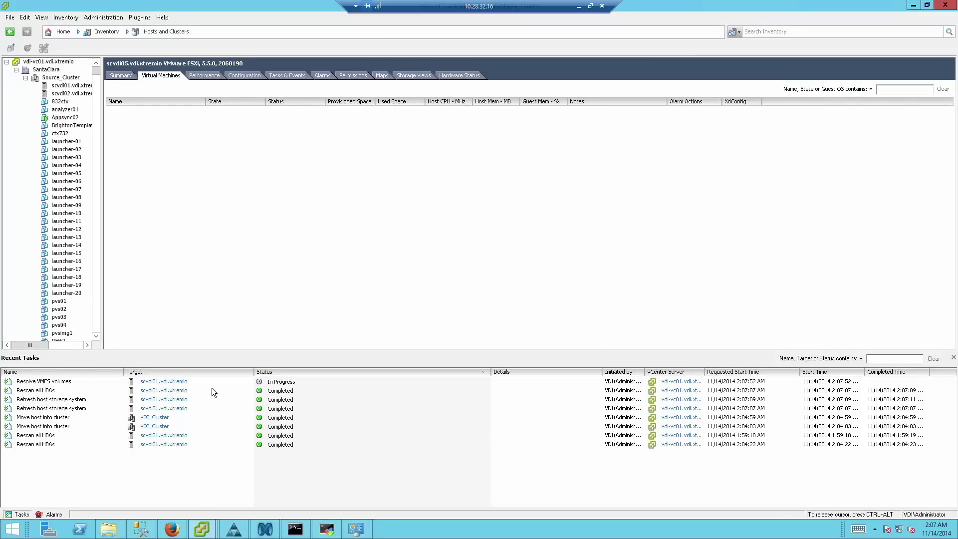
- Browse the snap-277813f7-Source_VDI_Infra01 datastore in host scvdi01's storage, then close the browser
left_click(80, 382)
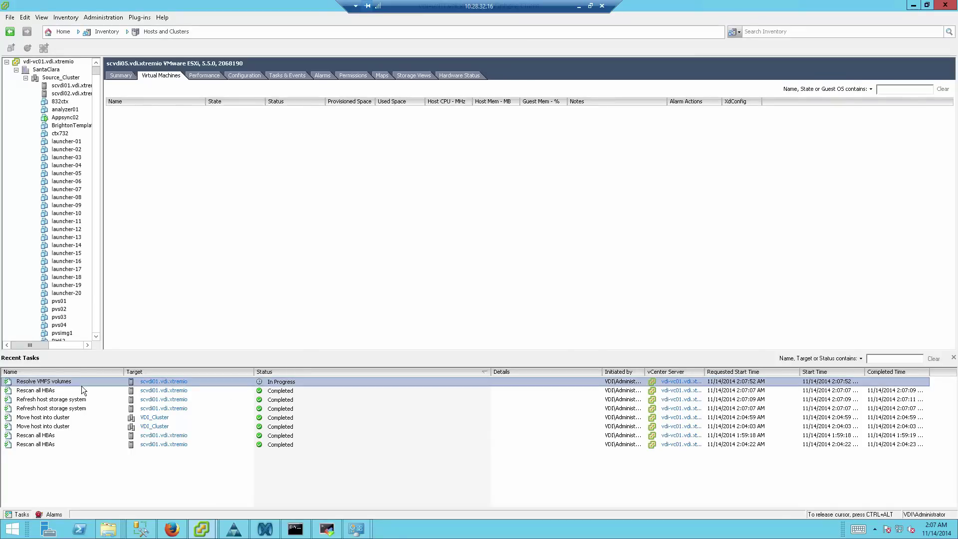
left_click(71, 87)
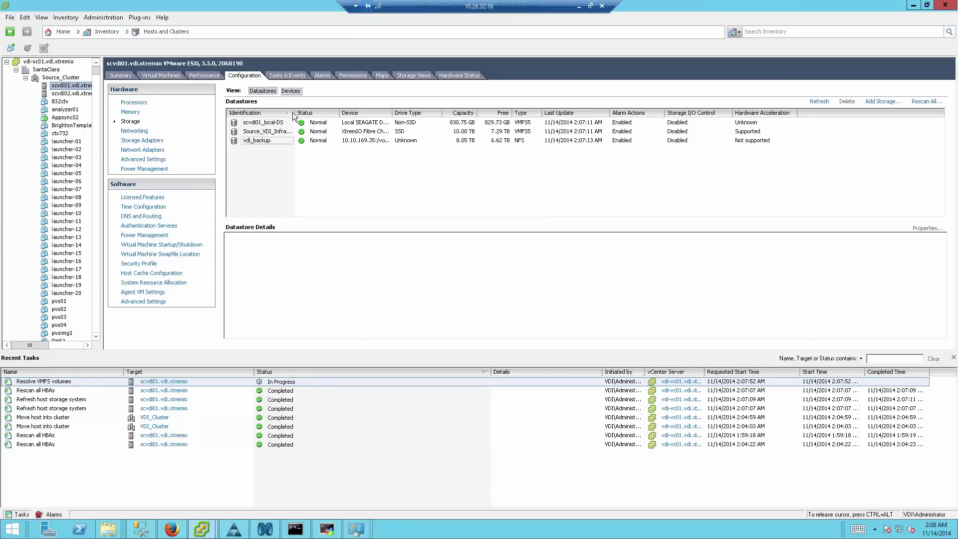
left_click_drag(295, 113, 353, 113)
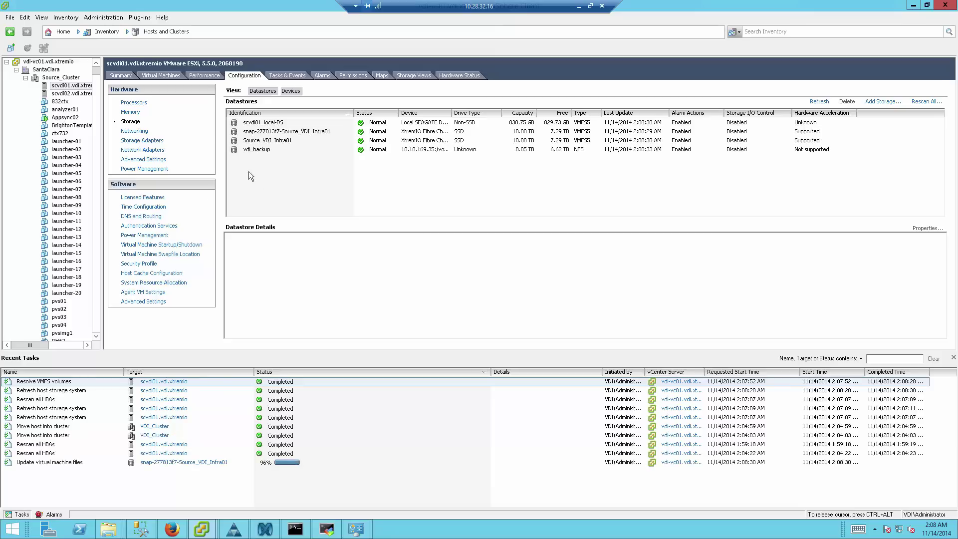
left_click(250, 133)
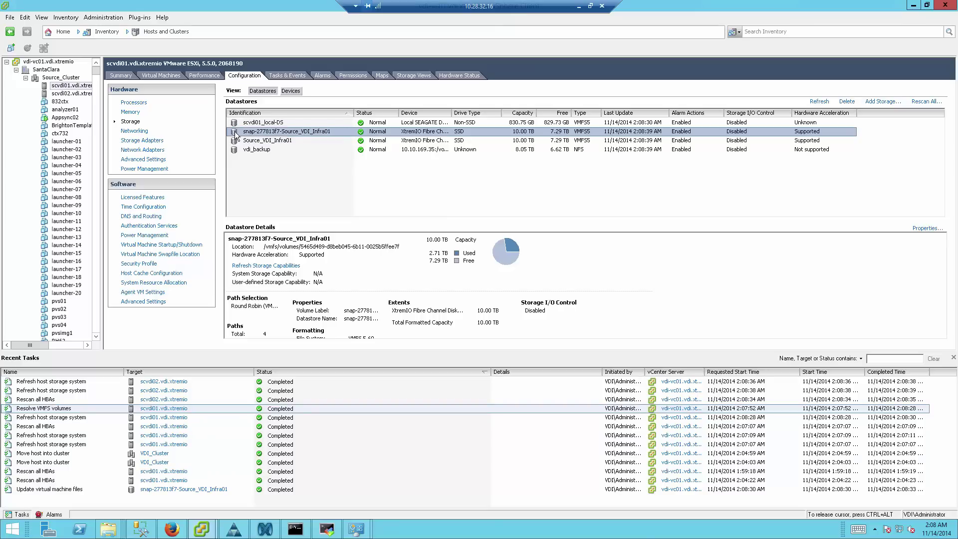
right_click(236, 134)
left_click(252, 141)
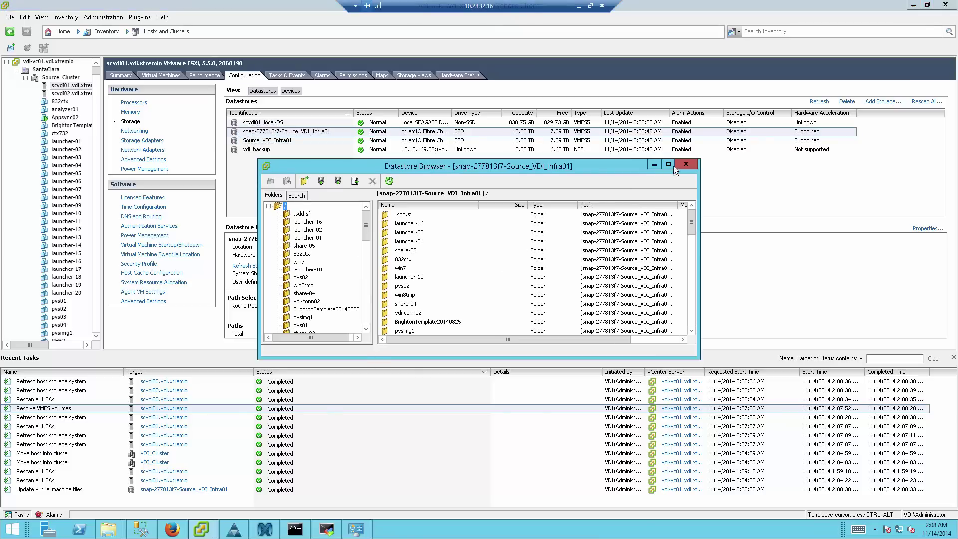
left_click(686, 165)
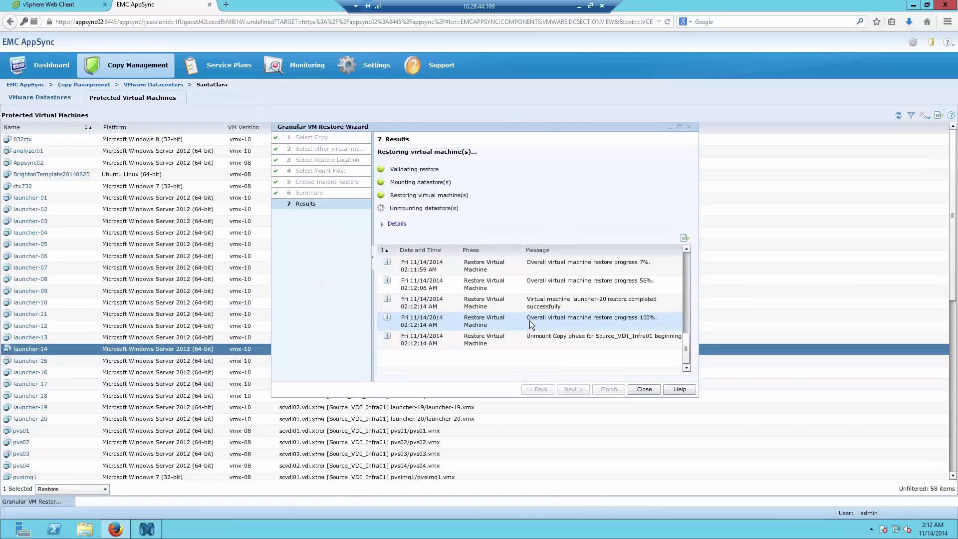
left_click(534, 341)
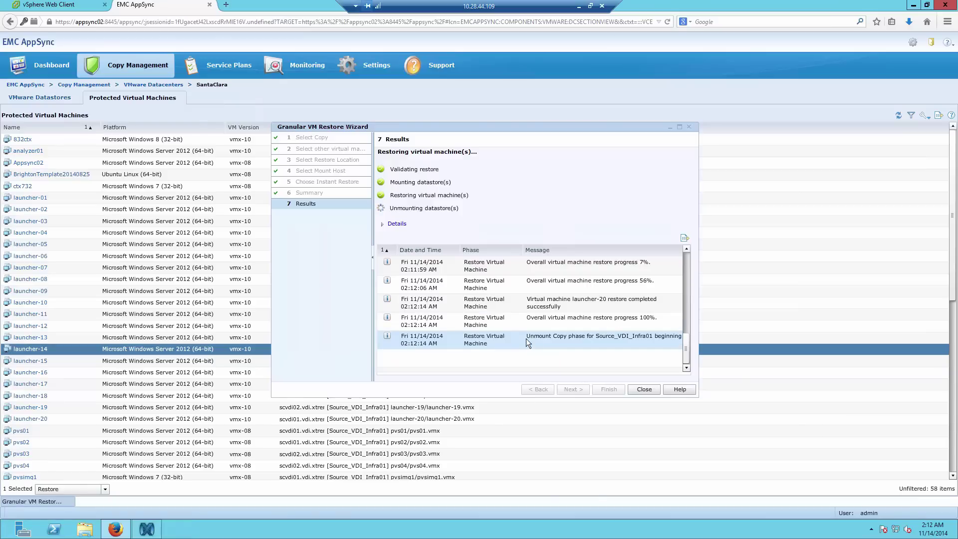
left_click(526, 338)
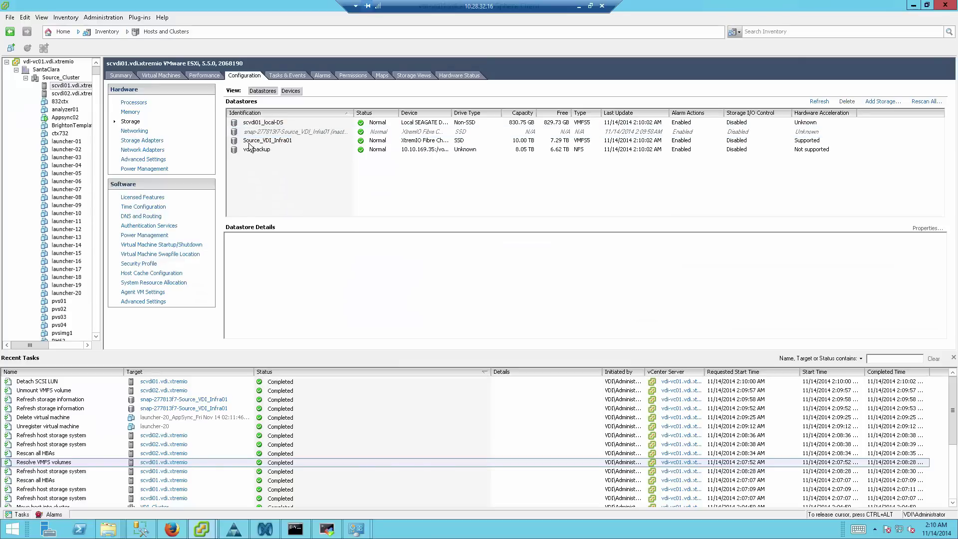
left_click(238, 133)
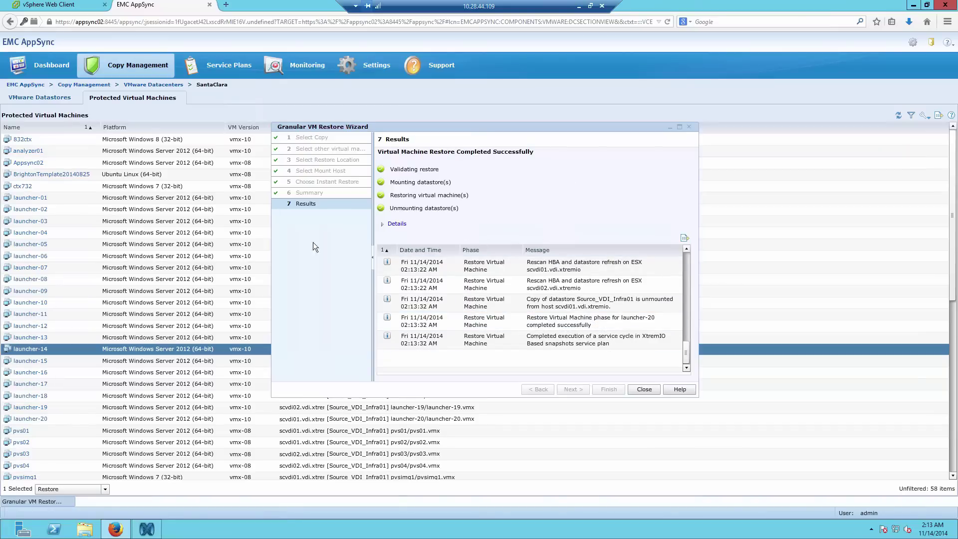
- Switch from AppSync to XtremIO, then on to the vSphere Web Client in Firefox
key("alt+Tab")
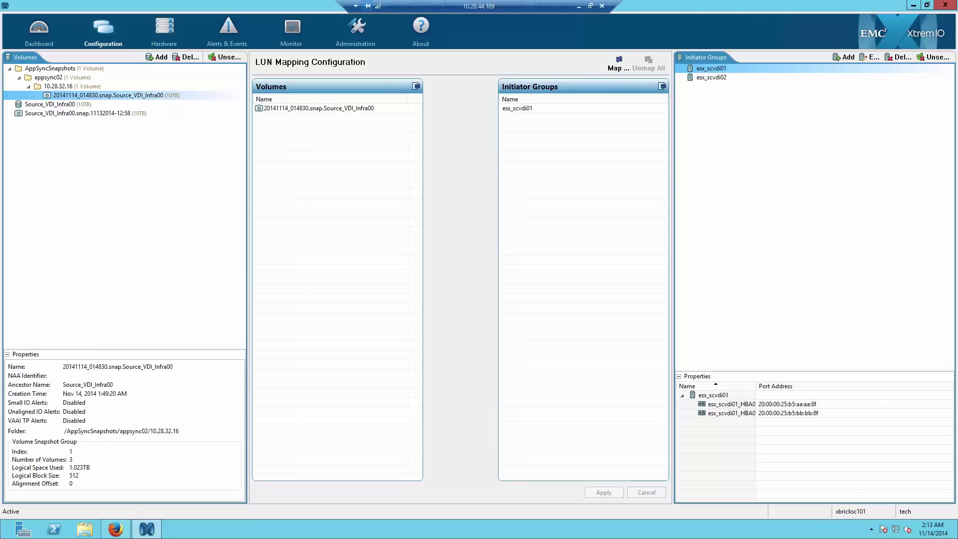
key("alt+Tab")
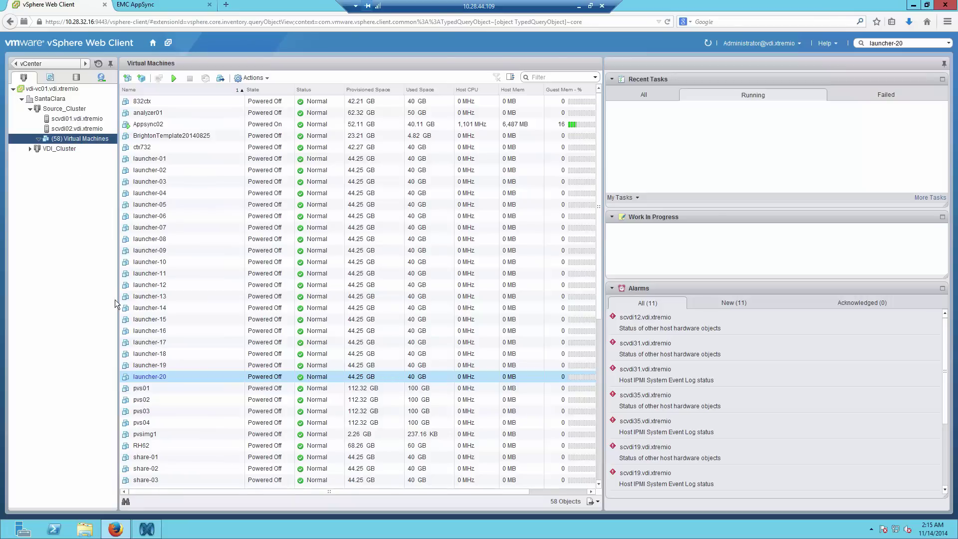
- Start an EMC VSI VM Restore of launcher-20 from its 01:48:30 AM XIOSnap copy
right_click(127, 379)
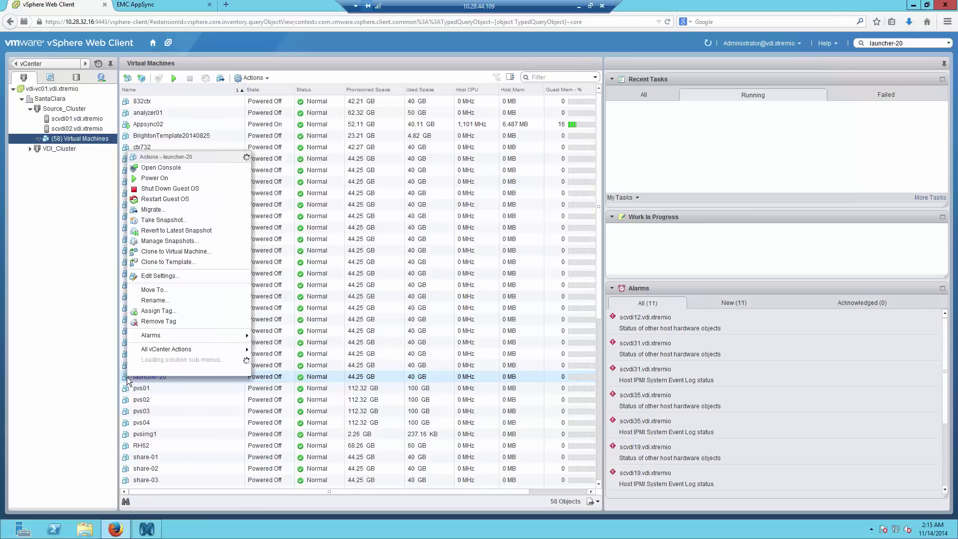
mouse_move(176, 367)
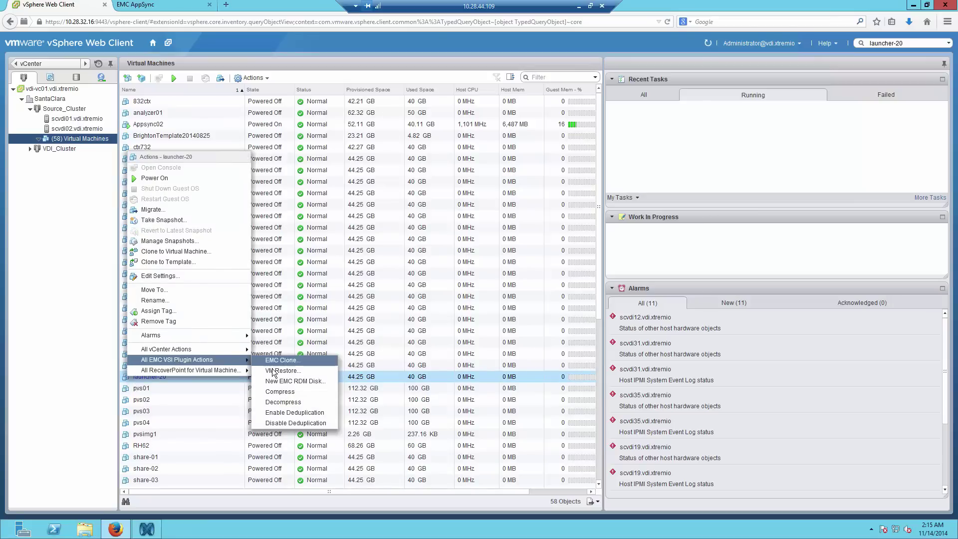
left_click(273, 371)
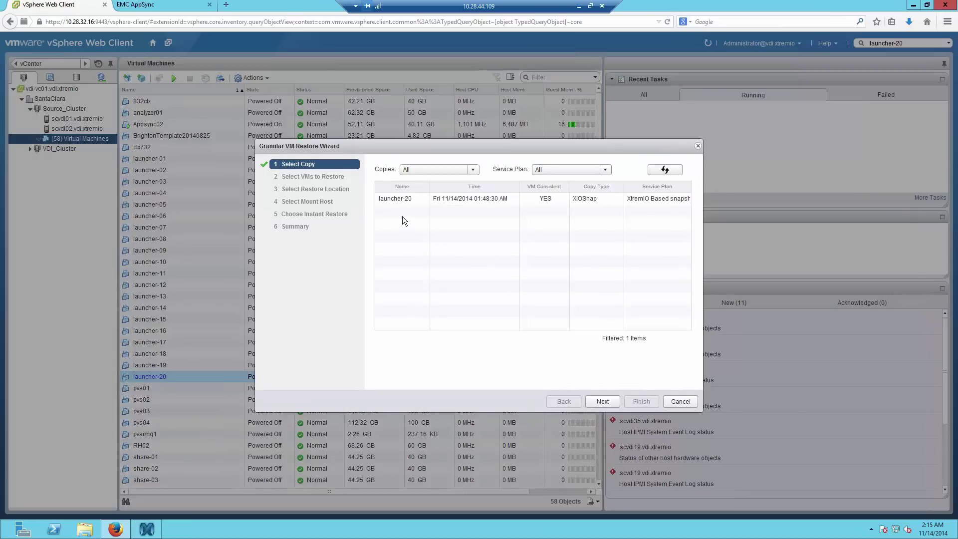
left_click(402, 199)
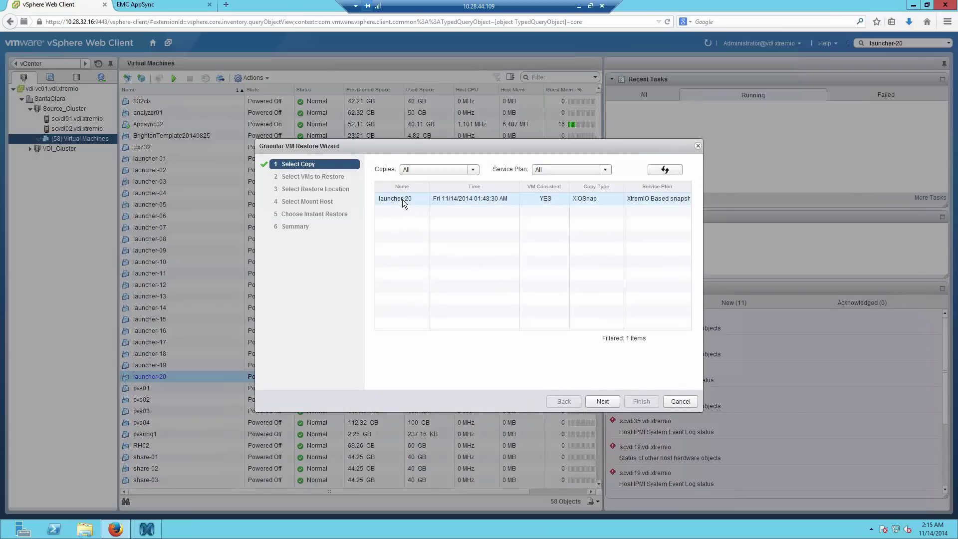
left_click(402, 199)
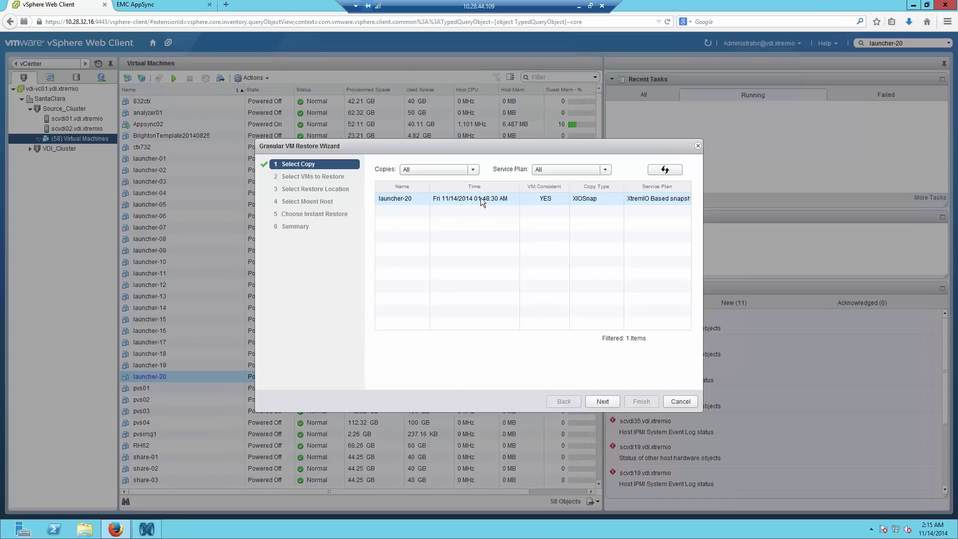
left_click(594, 401)
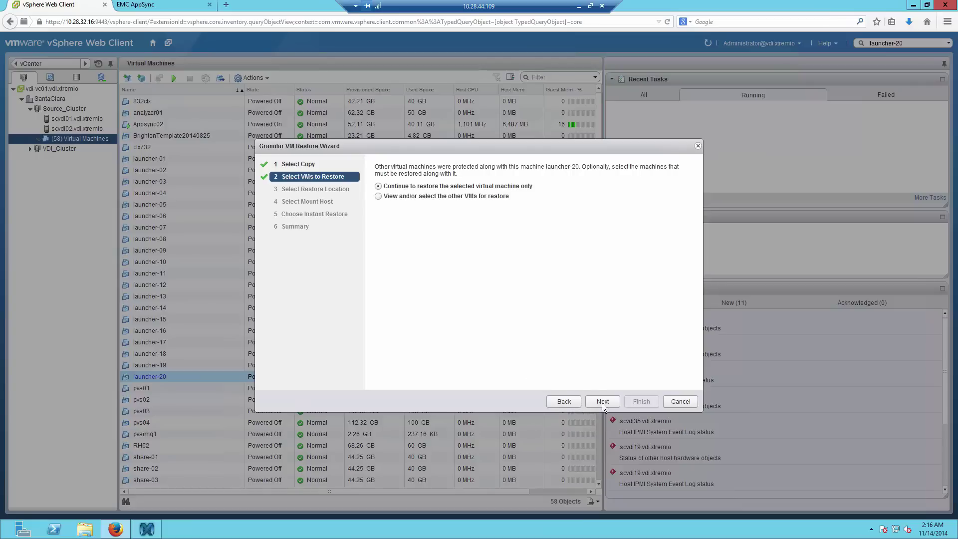
- Restore launcher-20 to its original location, deleting the existing VM, via scvdi01 without instant restore
left_click(603, 401)
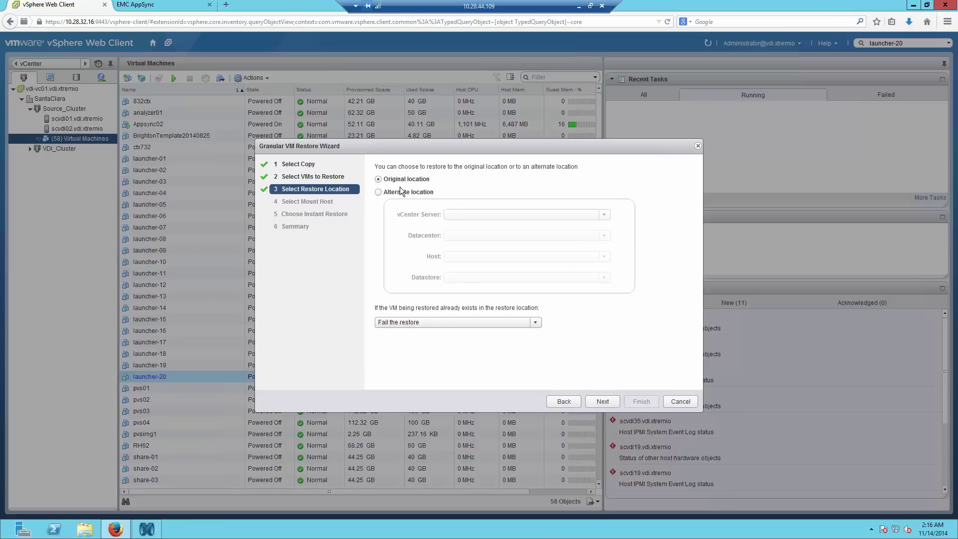
left_click(409, 321)
left_click(399, 367)
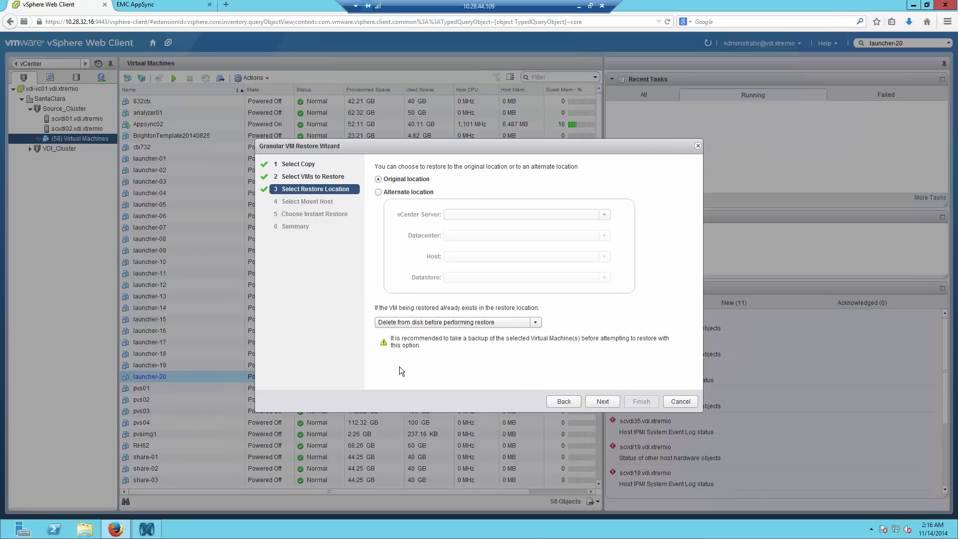
left_click(601, 401)
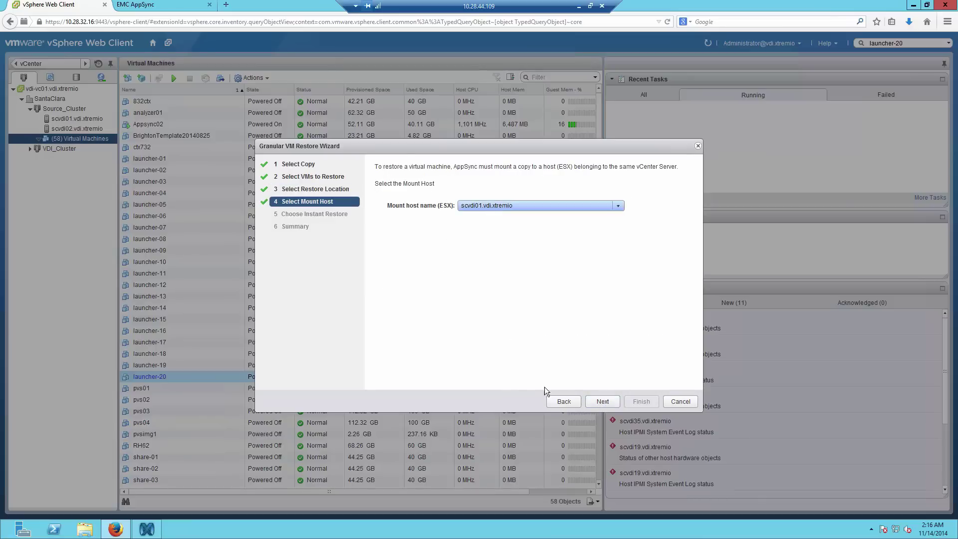
left_click(596, 402)
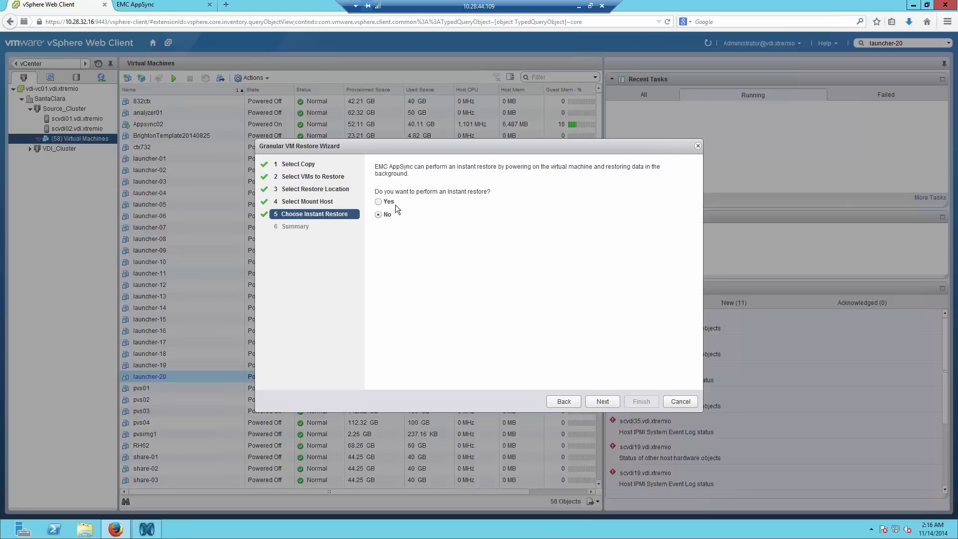
left_click(593, 401)
left_click(646, 403)
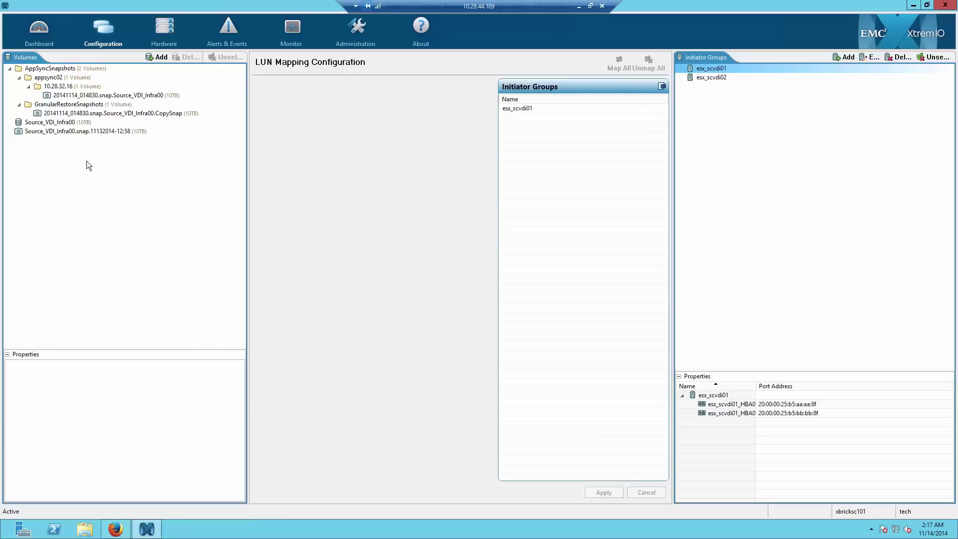
- Inspect LUN mappings of Source_VDI_Infra00, its AppSync snapshot, and the GranularRestoreSnapshots CopySnap volume
left_click(112, 123)
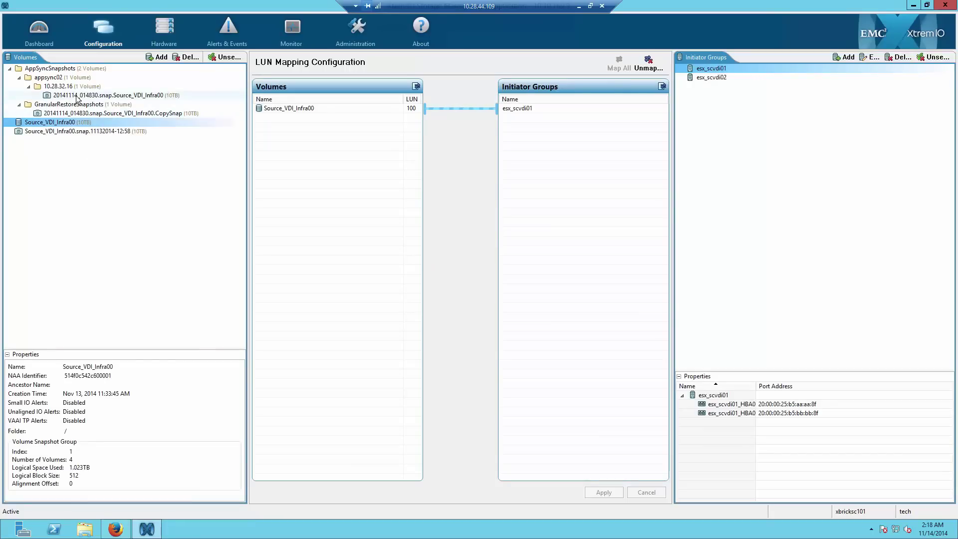
left_click(78, 96)
left_click(78, 114)
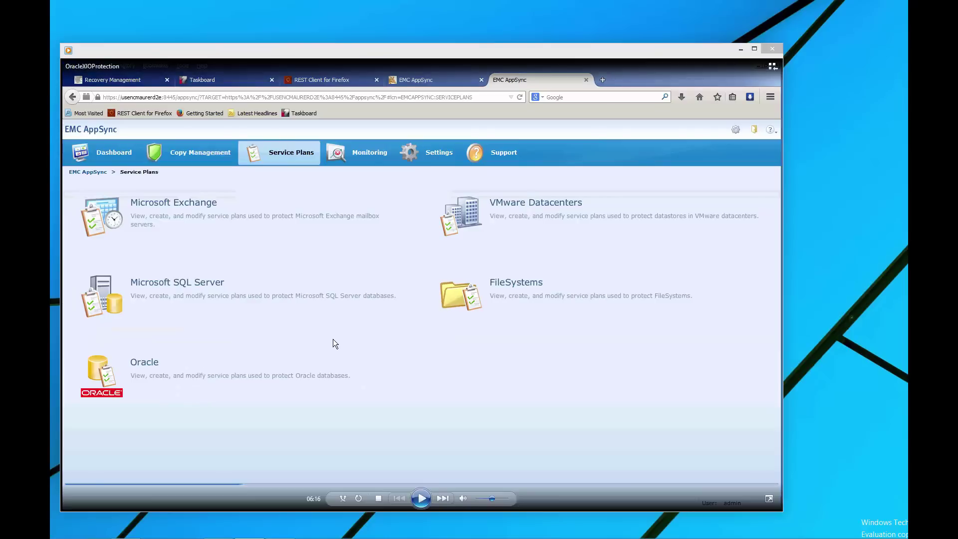
- Resume the paused AppSync Service Plans demo video
left_click(421, 499)
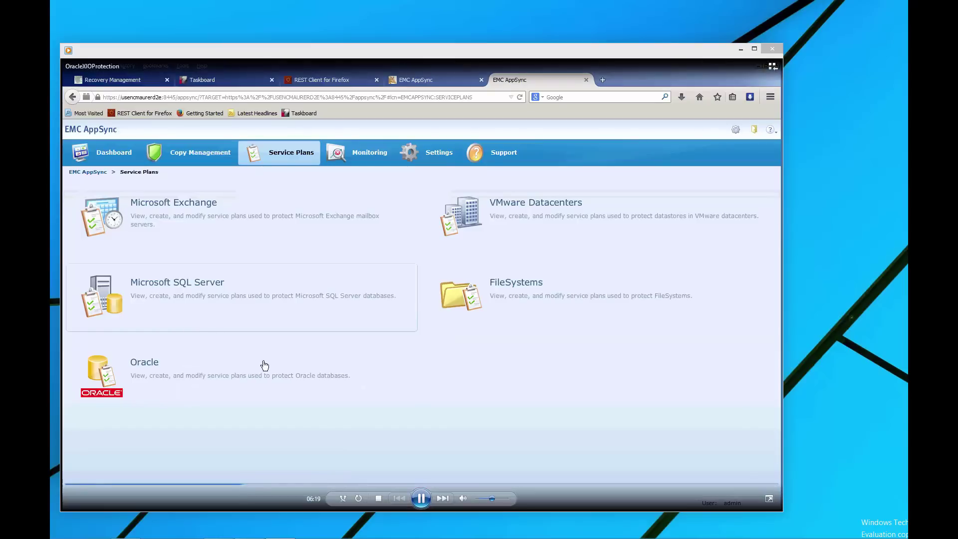
- Switch Bronze XIO startup to On demand and back to Scheduled, keeping the 24-hour interval
double_click(263, 404)
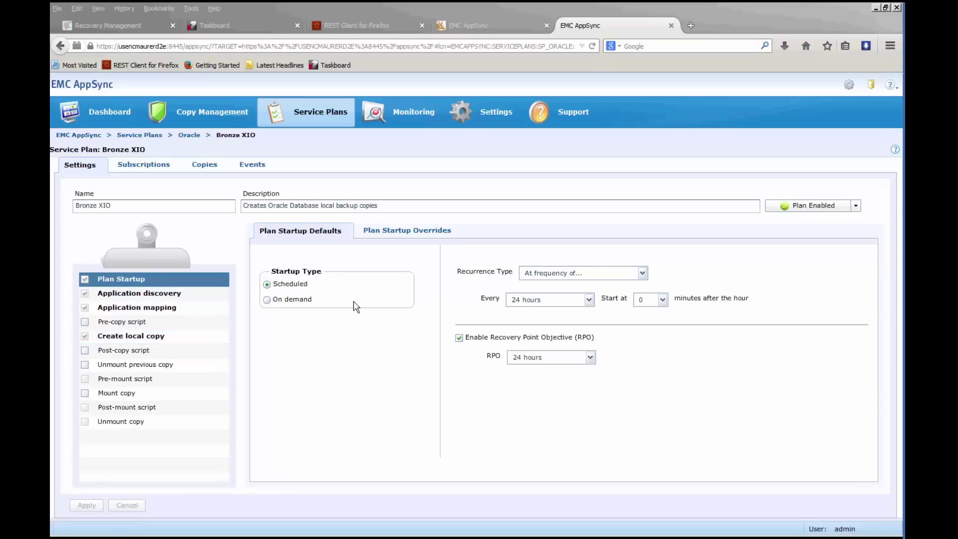
left_click(268, 300)
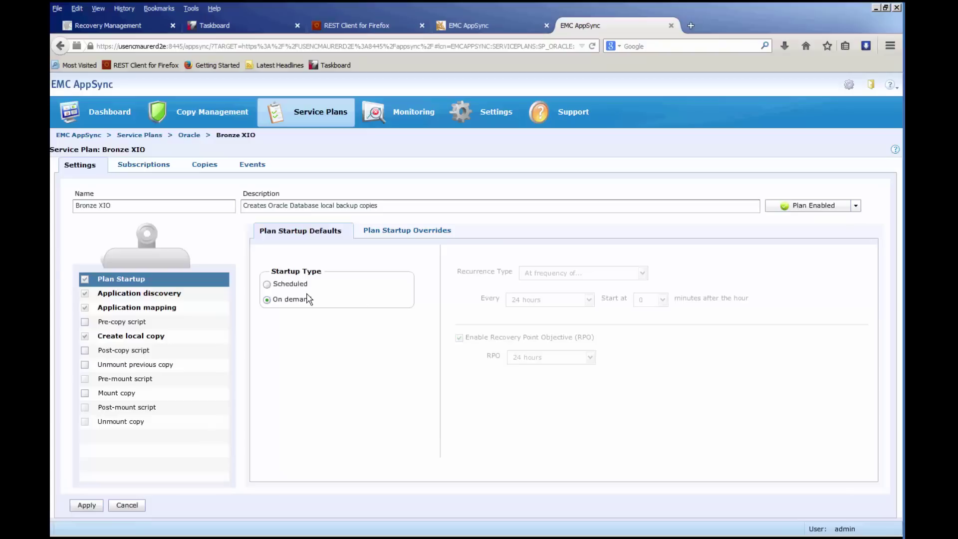
left_click(267, 284)
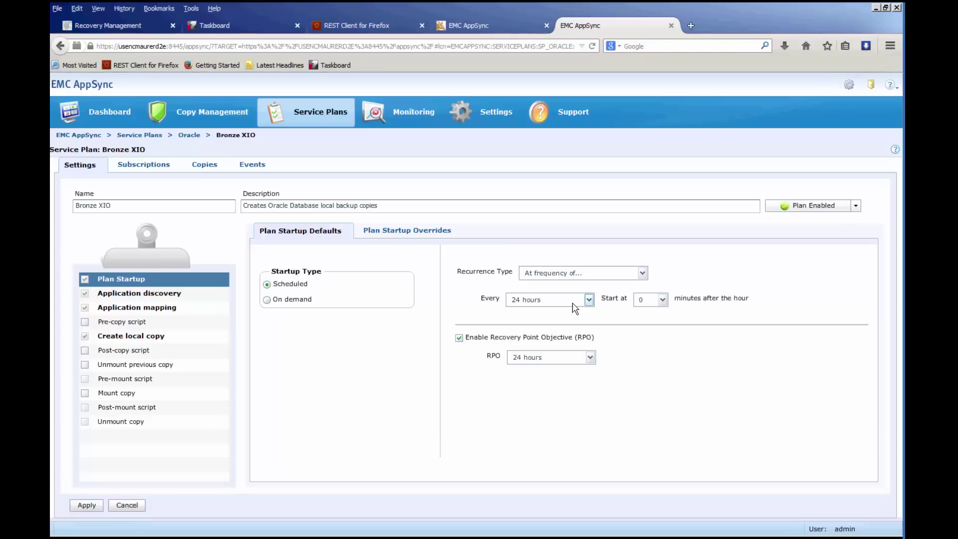
left_click(589, 299)
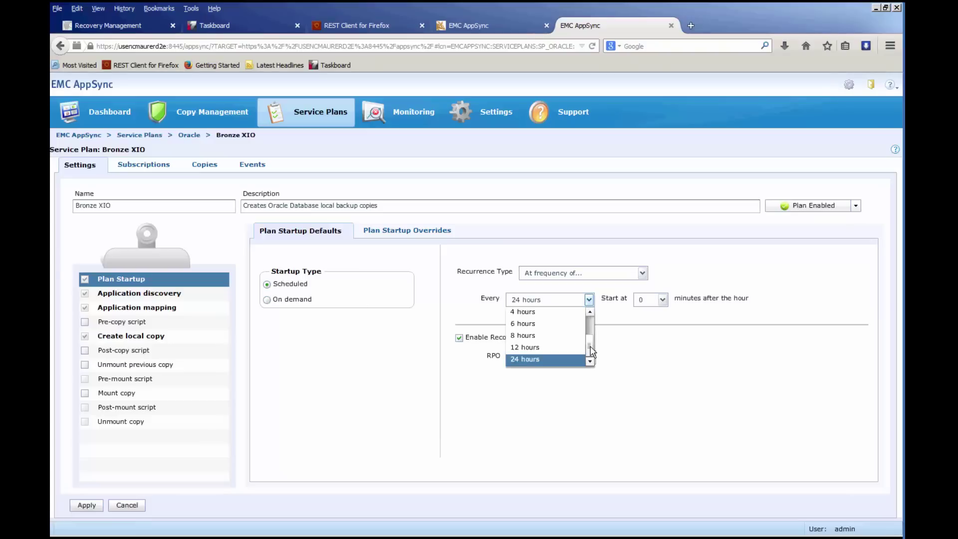
left_click_drag(590, 349, 590, 325)
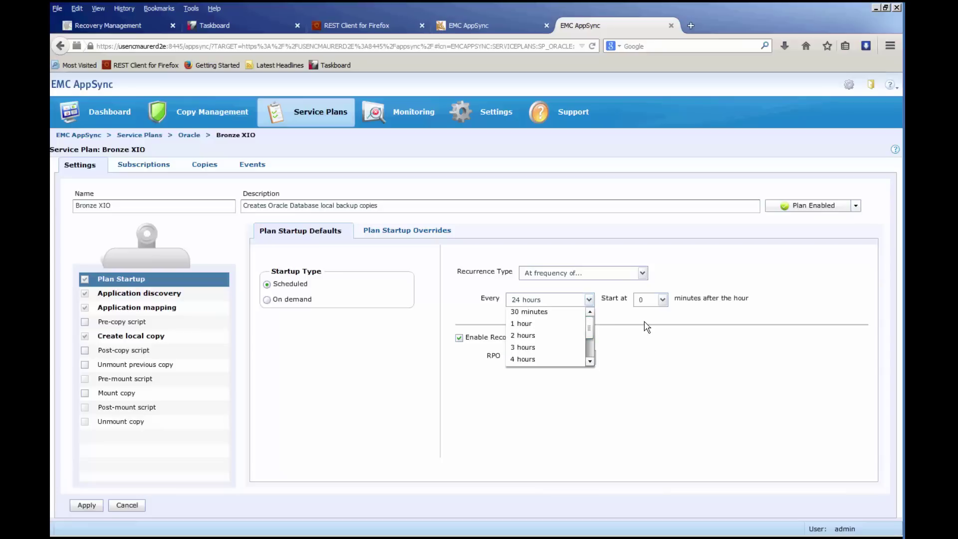
left_click(658, 352)
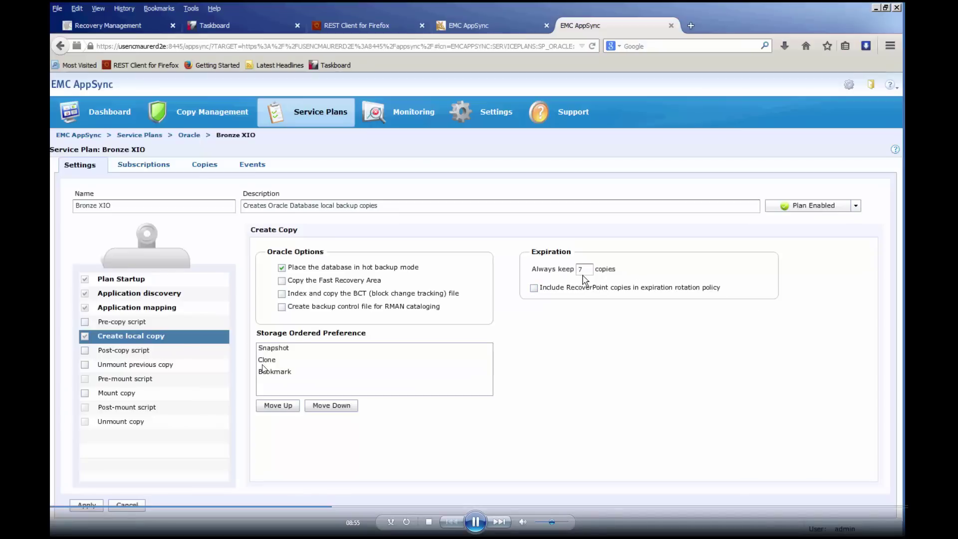
- Change the Always keep copy count from 7 to 3
left_click(581, 269)
key("ctrl+a")
type("3")
left_click(590, 344)
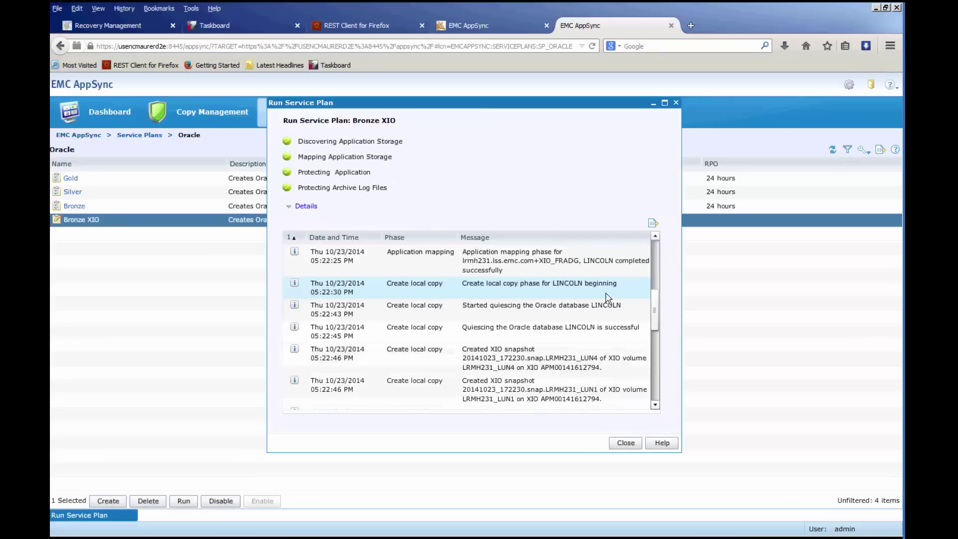
- Scroll down the Bronze XIO Copies list to the LINCOLN XIOSnap copy
scroll(655, 303, "down", 1)
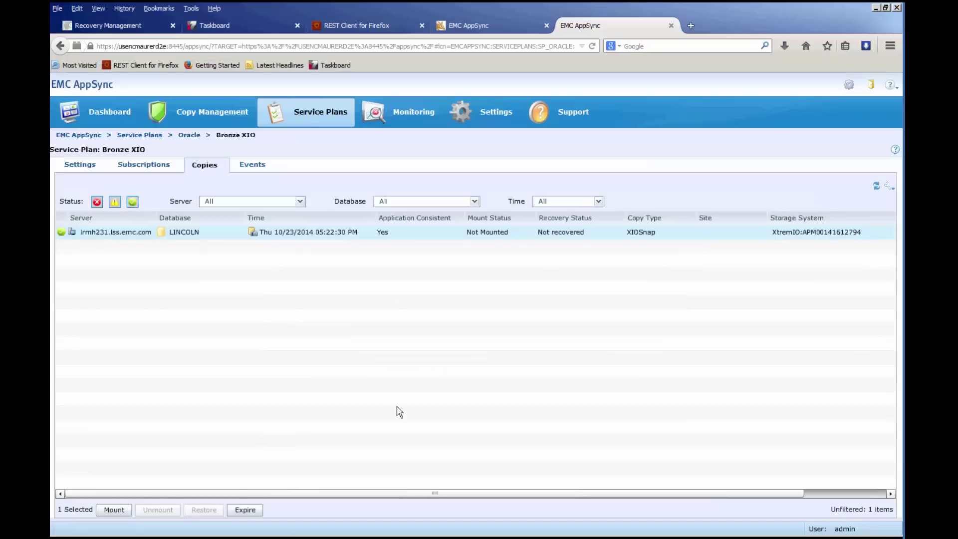
- Glance at the XtremIO window, then start mounting the LINCOLN copy in AppSync
mouse_move(356, 535)
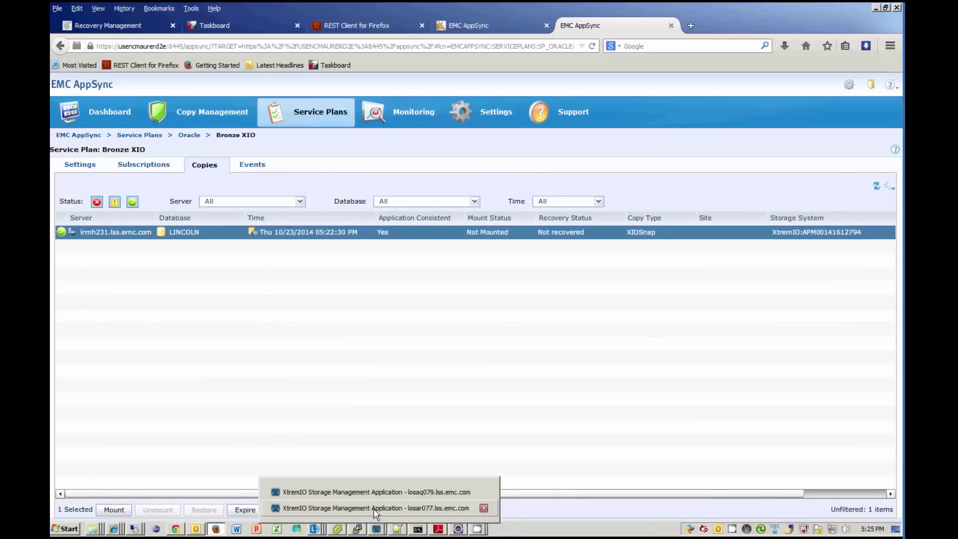
left_click(376, 508)
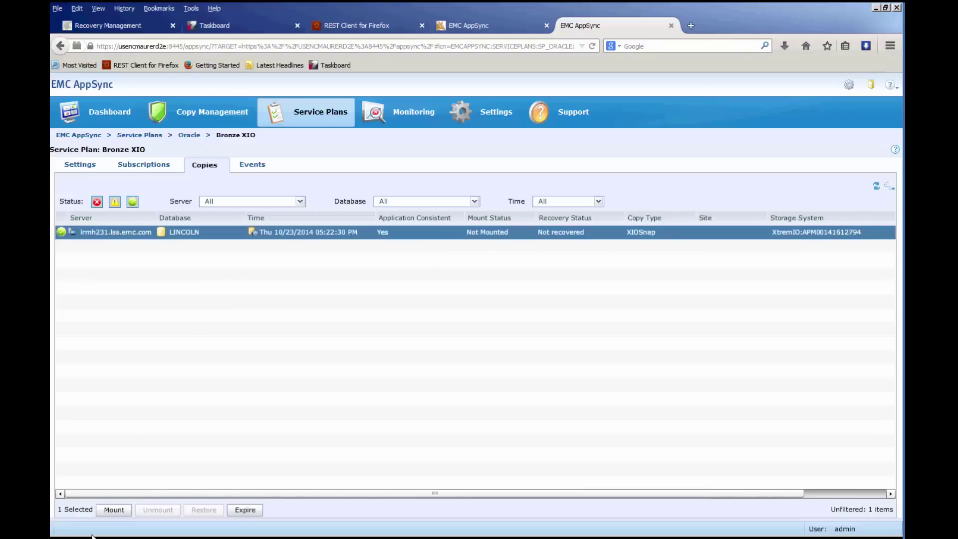
left_click(114, 509)
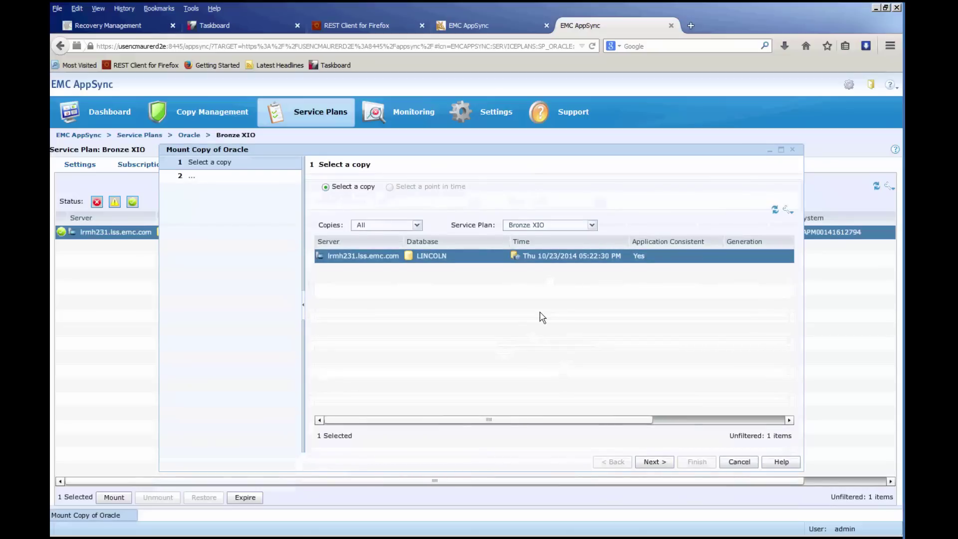
- Select the LINCOLN 05:22:30 PM Bronze XIO copy in the mount wizard
left_click(481, 267)
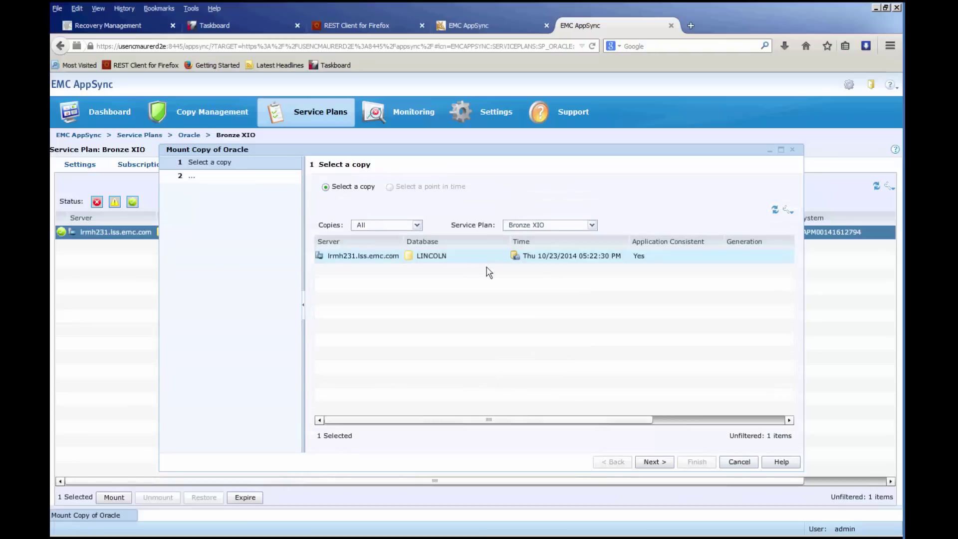
left_click(489, 268)
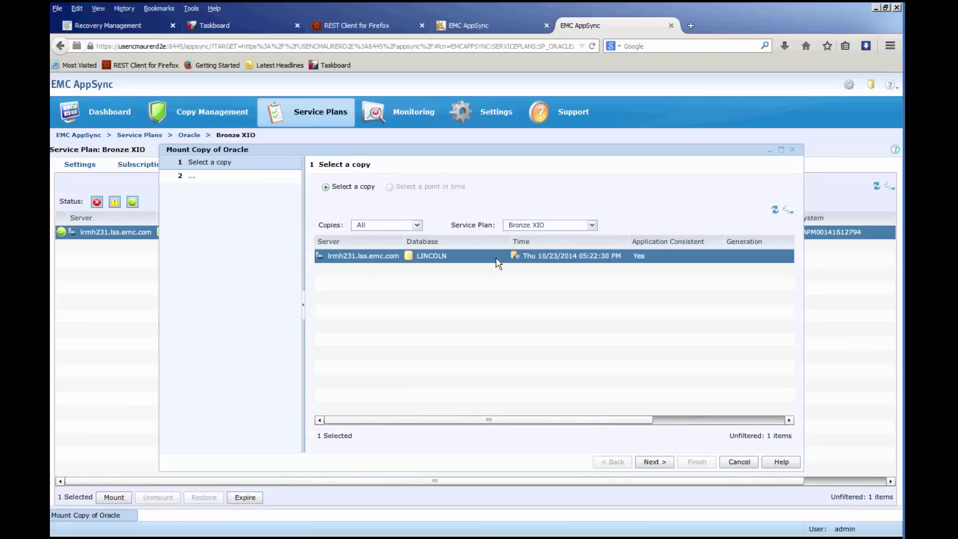
left_click(495, 257)
left_click(657, 462)
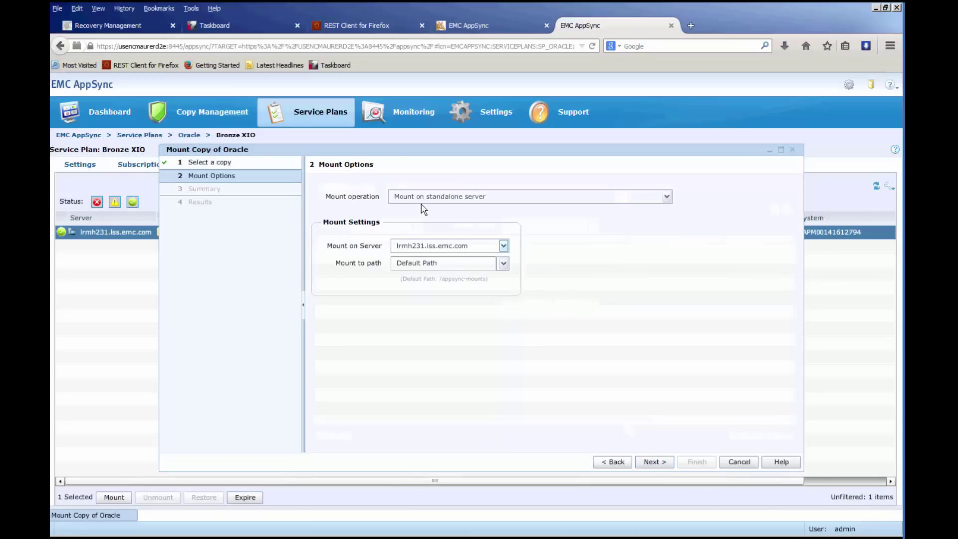
- Keep standalone mount on lrmh231.lss.emc.com with the default /appsync-mounts path
left_click(667, 196)
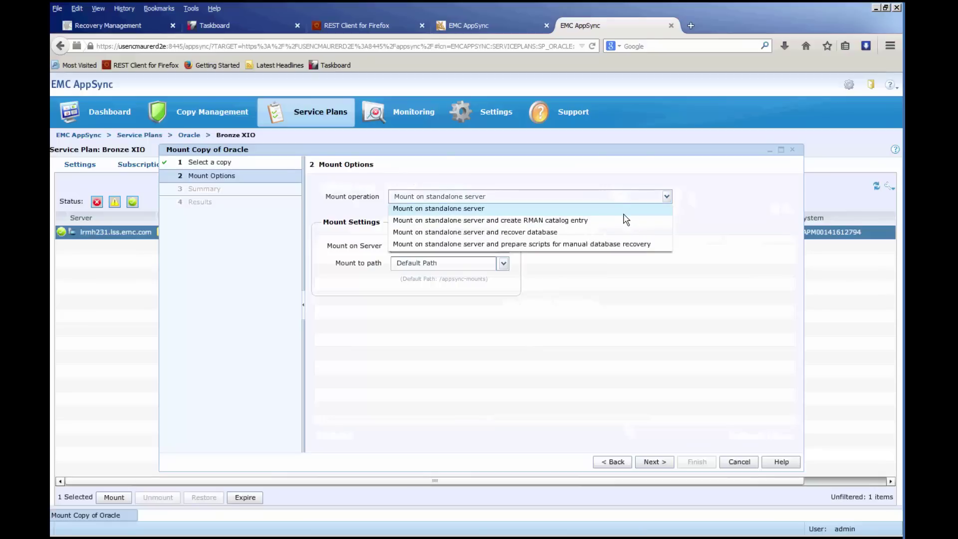
left_click(504, 246)
left_click(504, 247)
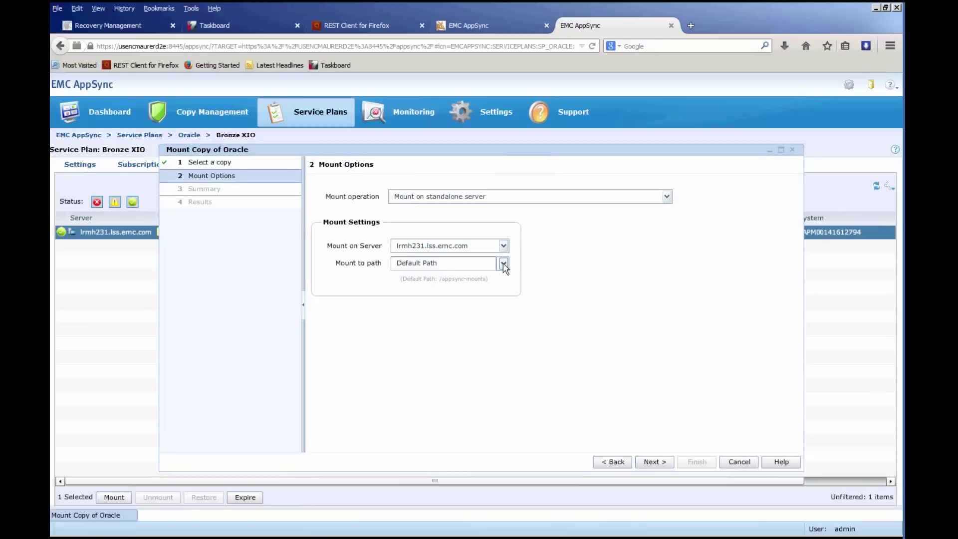
left_click(503, 264)
left_click(503, 266)
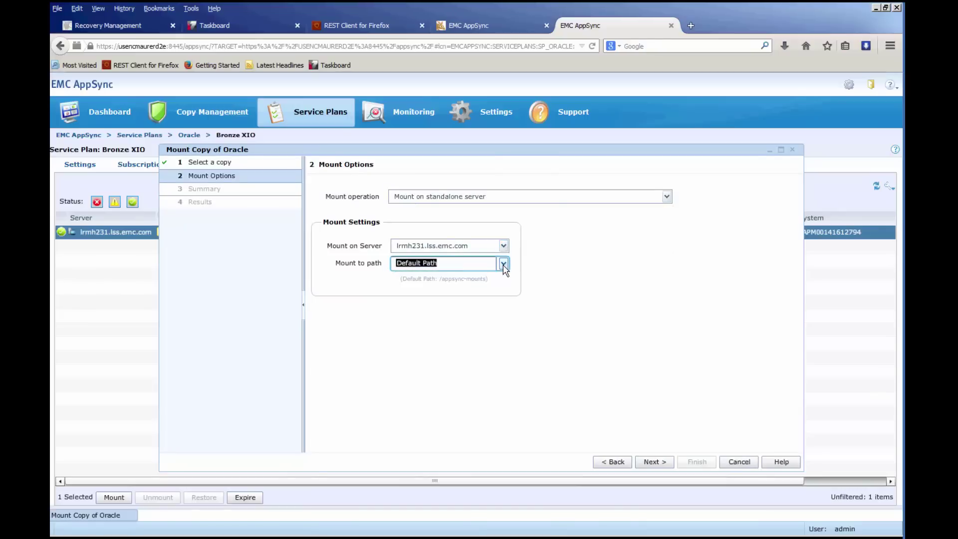
left_click(503, 265)
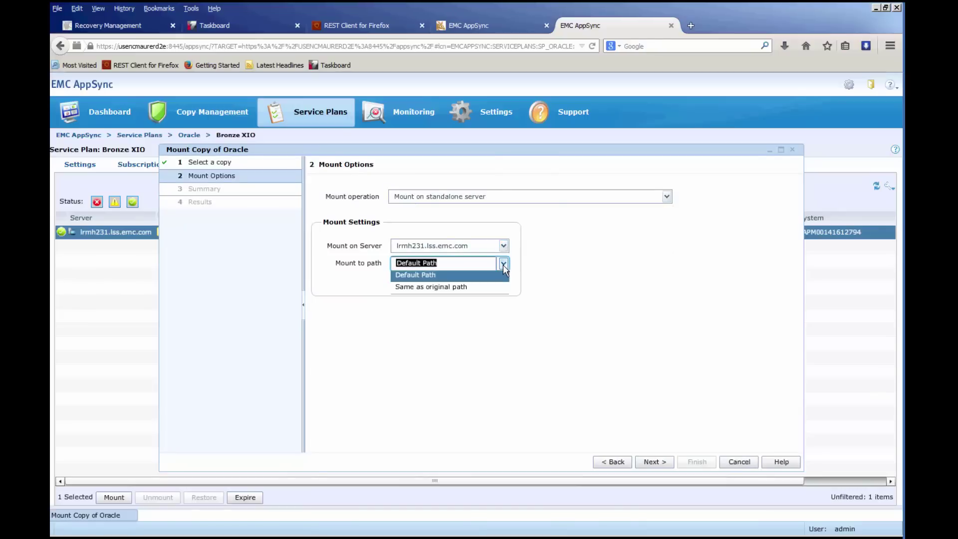
left_click(577, 274)
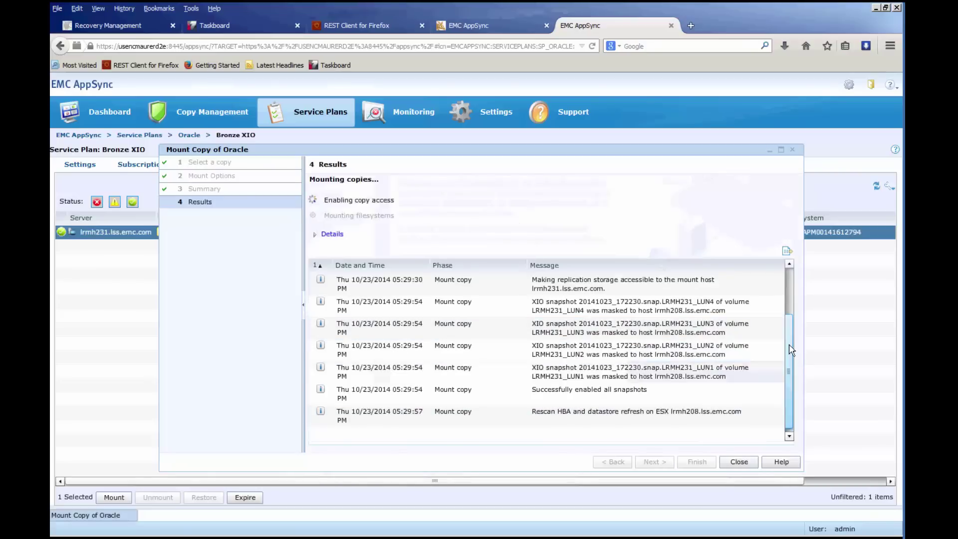
- Scroll through the mount Results log, then bring the XtremIO LUN mapping window forward
scroll(792, 349, "up", 1)
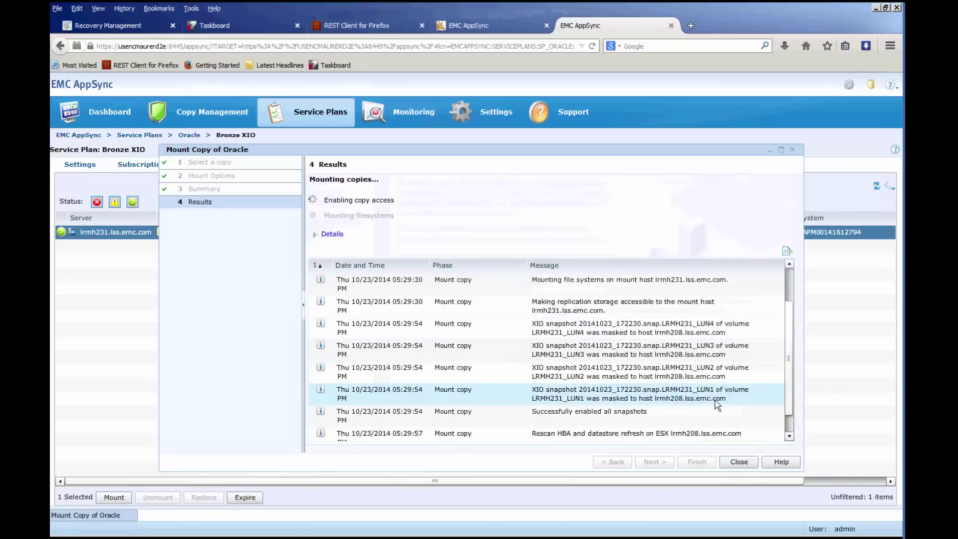
scroll(676, 344, "down", 1)
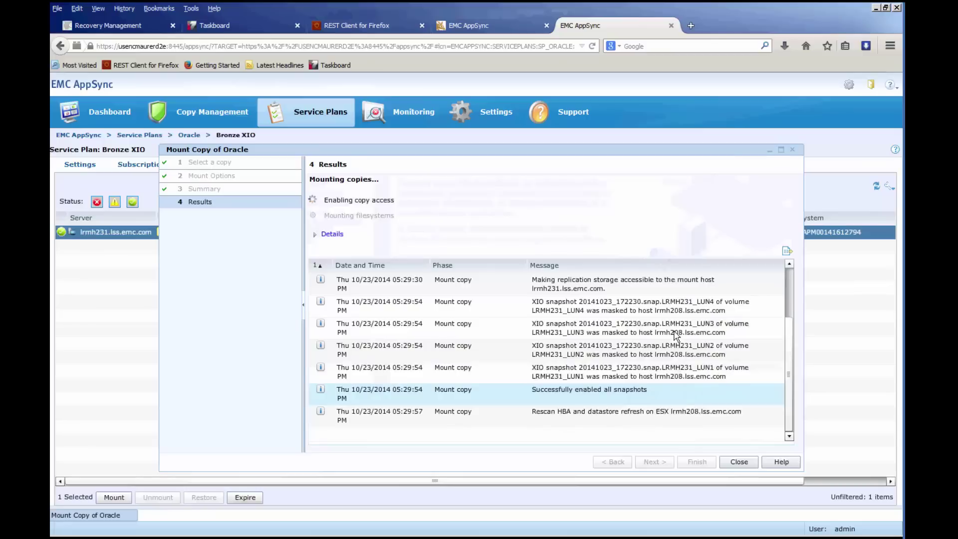
mouse_move(453, 536)
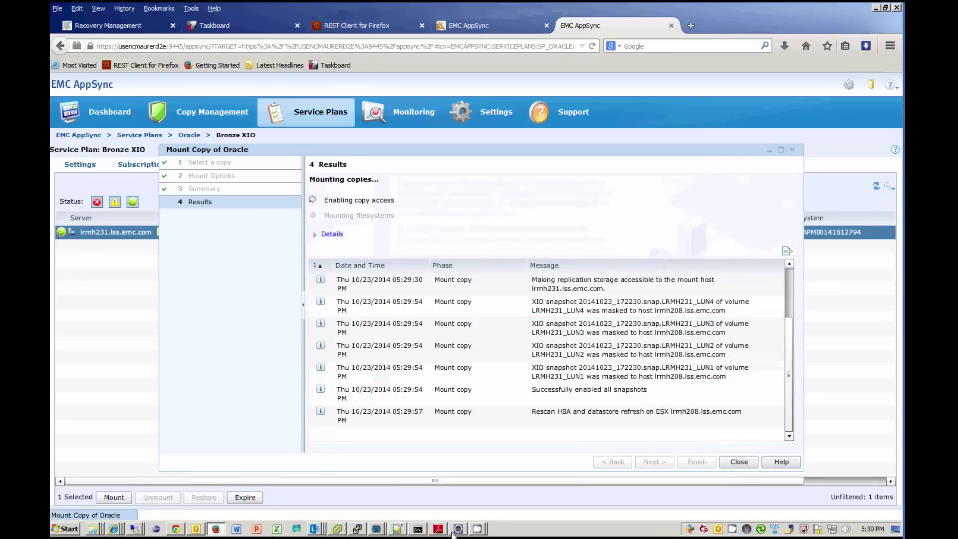
mouse_move(382, 532)
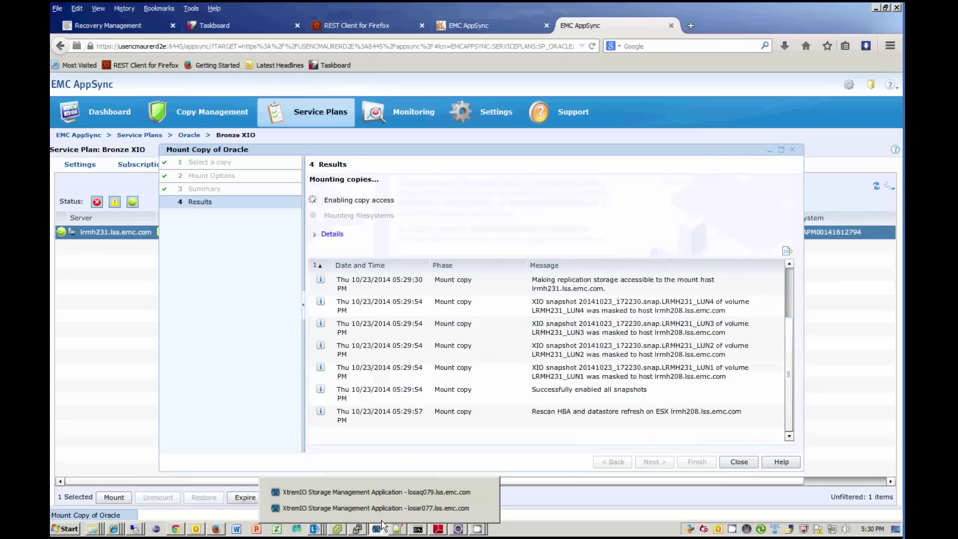
left_click(385, 508)
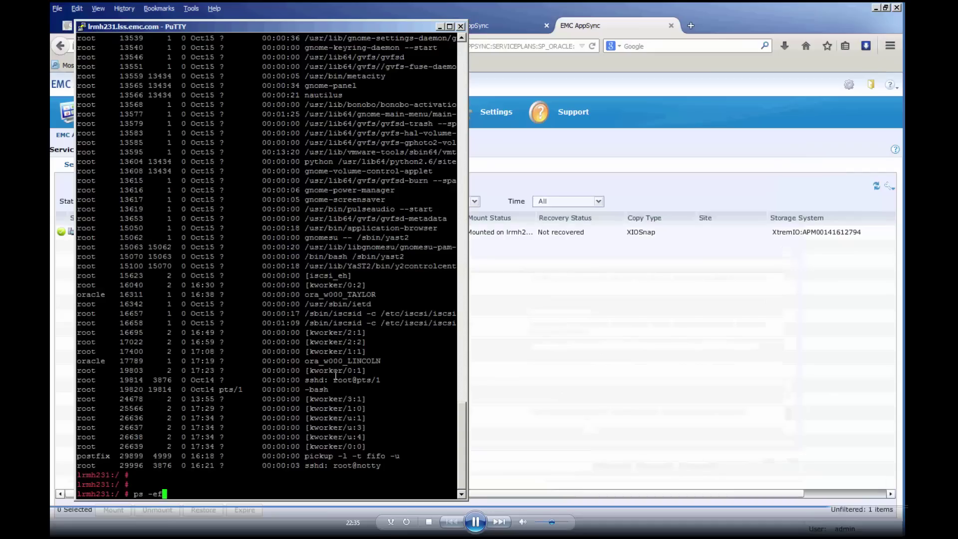
- Rerun /inq.LinuxAMD64, highlight the new XtremIO devices /dev/sdh–/dev/sdv, and minimize PuTTY
key("Up")
key("Up")
key("Return")
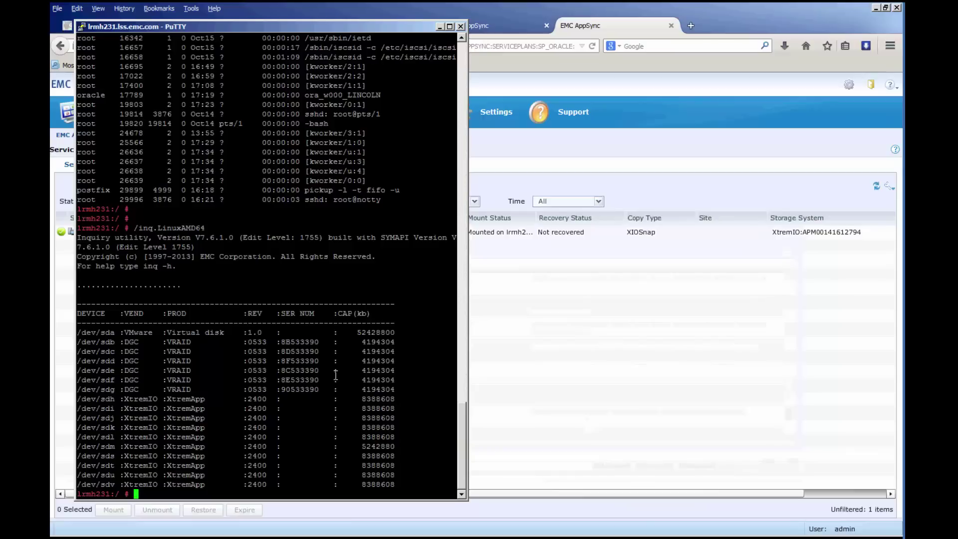
key("Return")
key("Return")
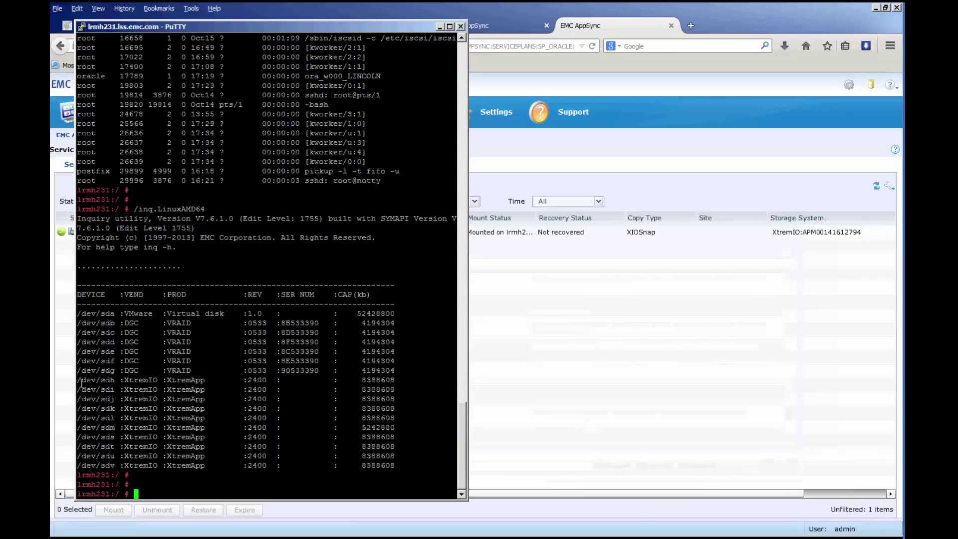
left_click_drag(80, 380, 417, 422)
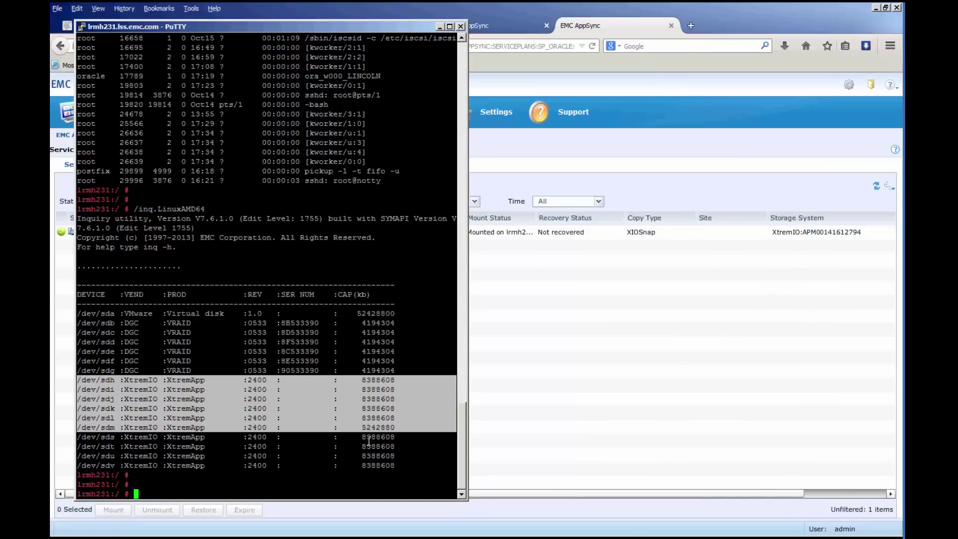
left_click_drag(401, 468, 53, 425)
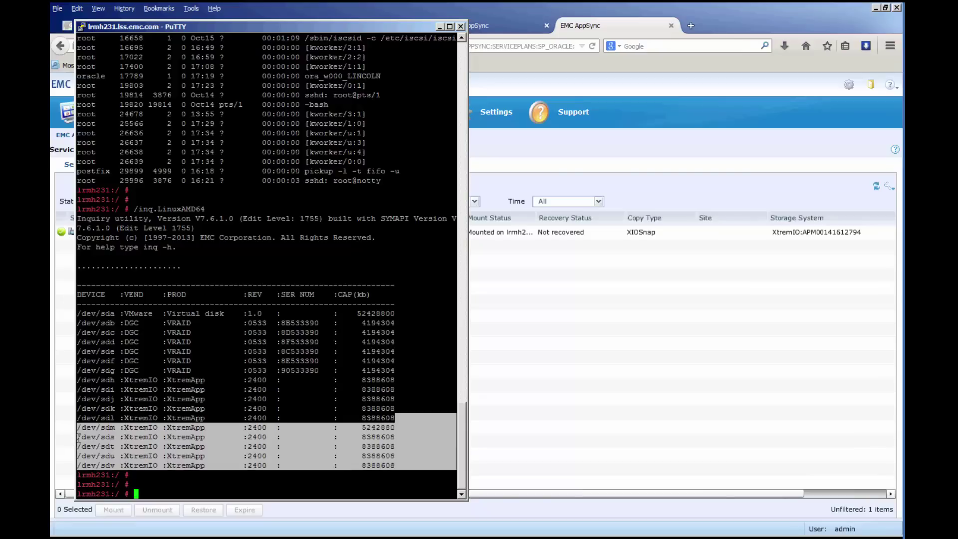
left_click(402, 444)
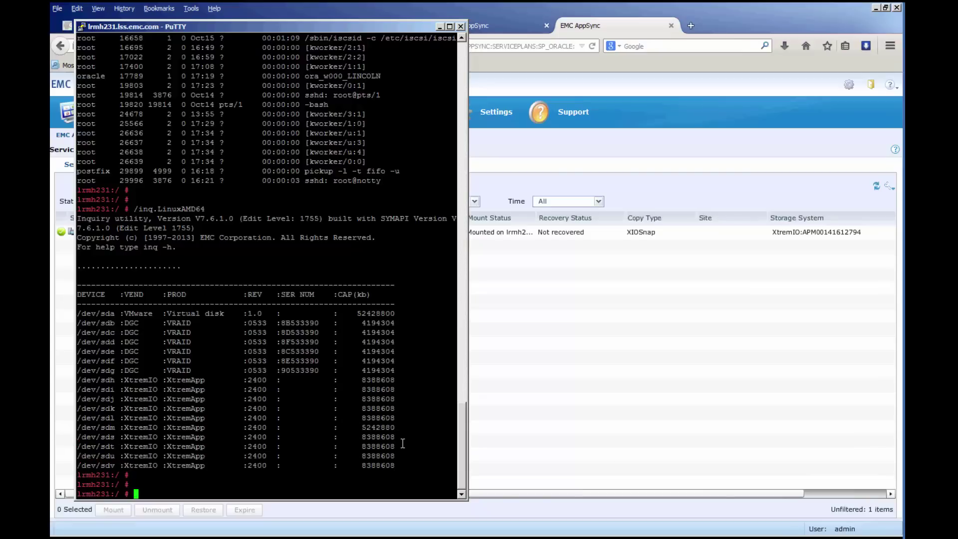
left_click(439, 27)
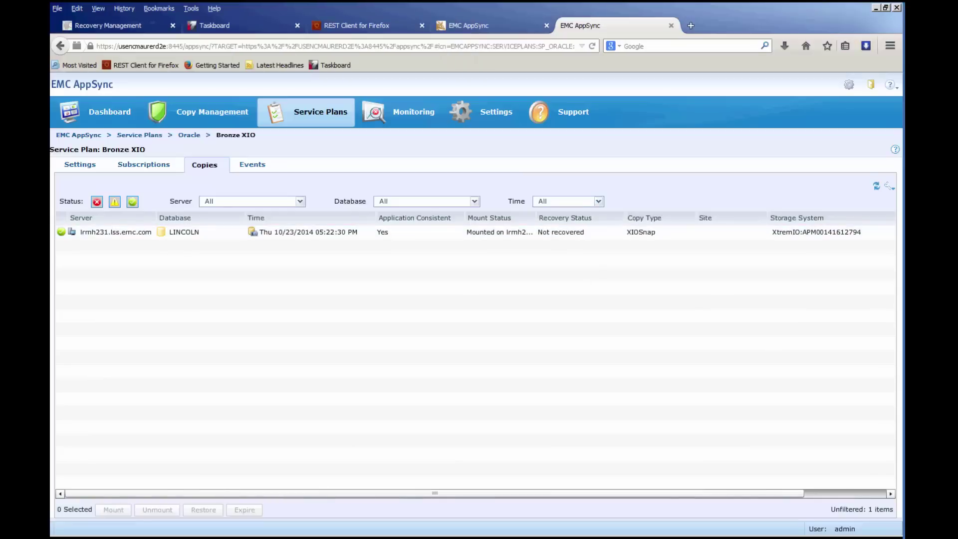
- Unmount the mounted LINCOLN XtremIO snapshot copy from the host on the Copies tab
left_click(405, 233)
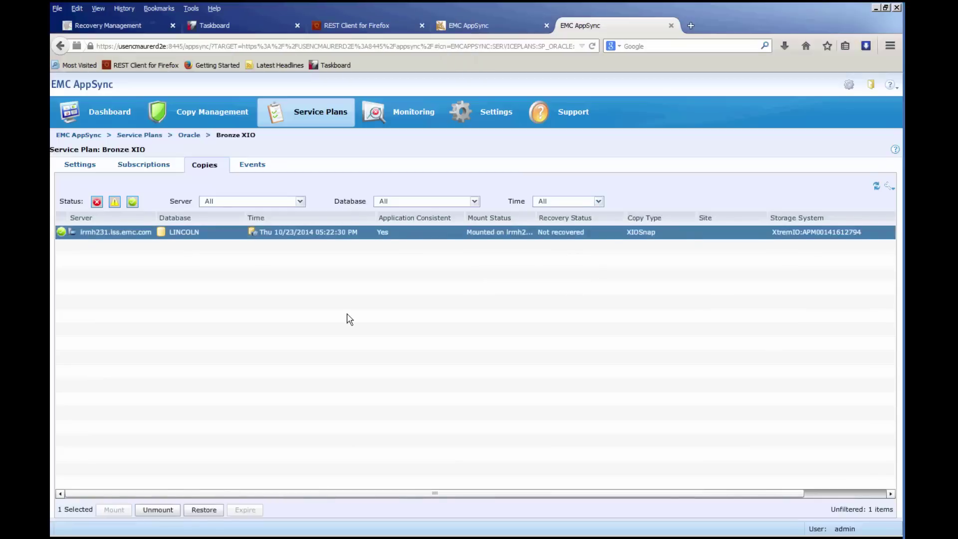
left_click(161, 511)
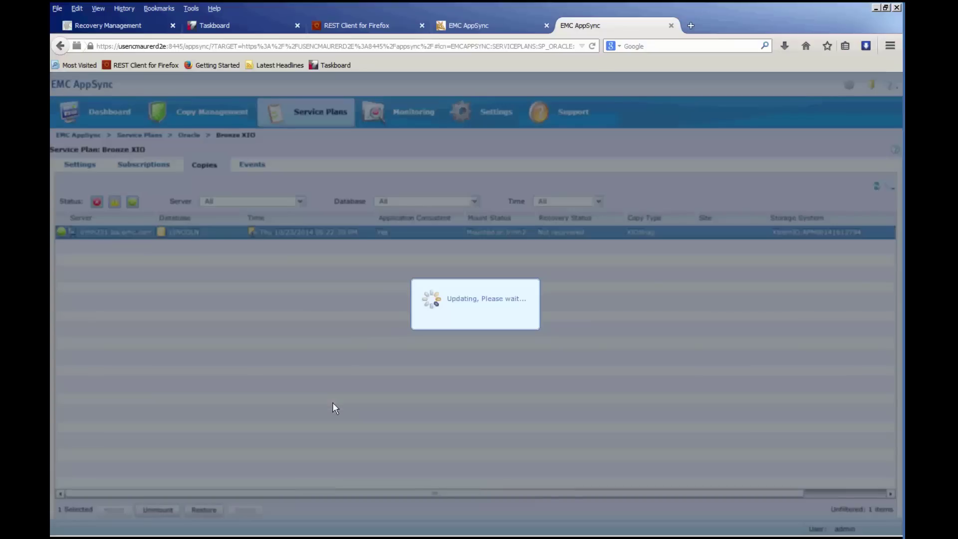